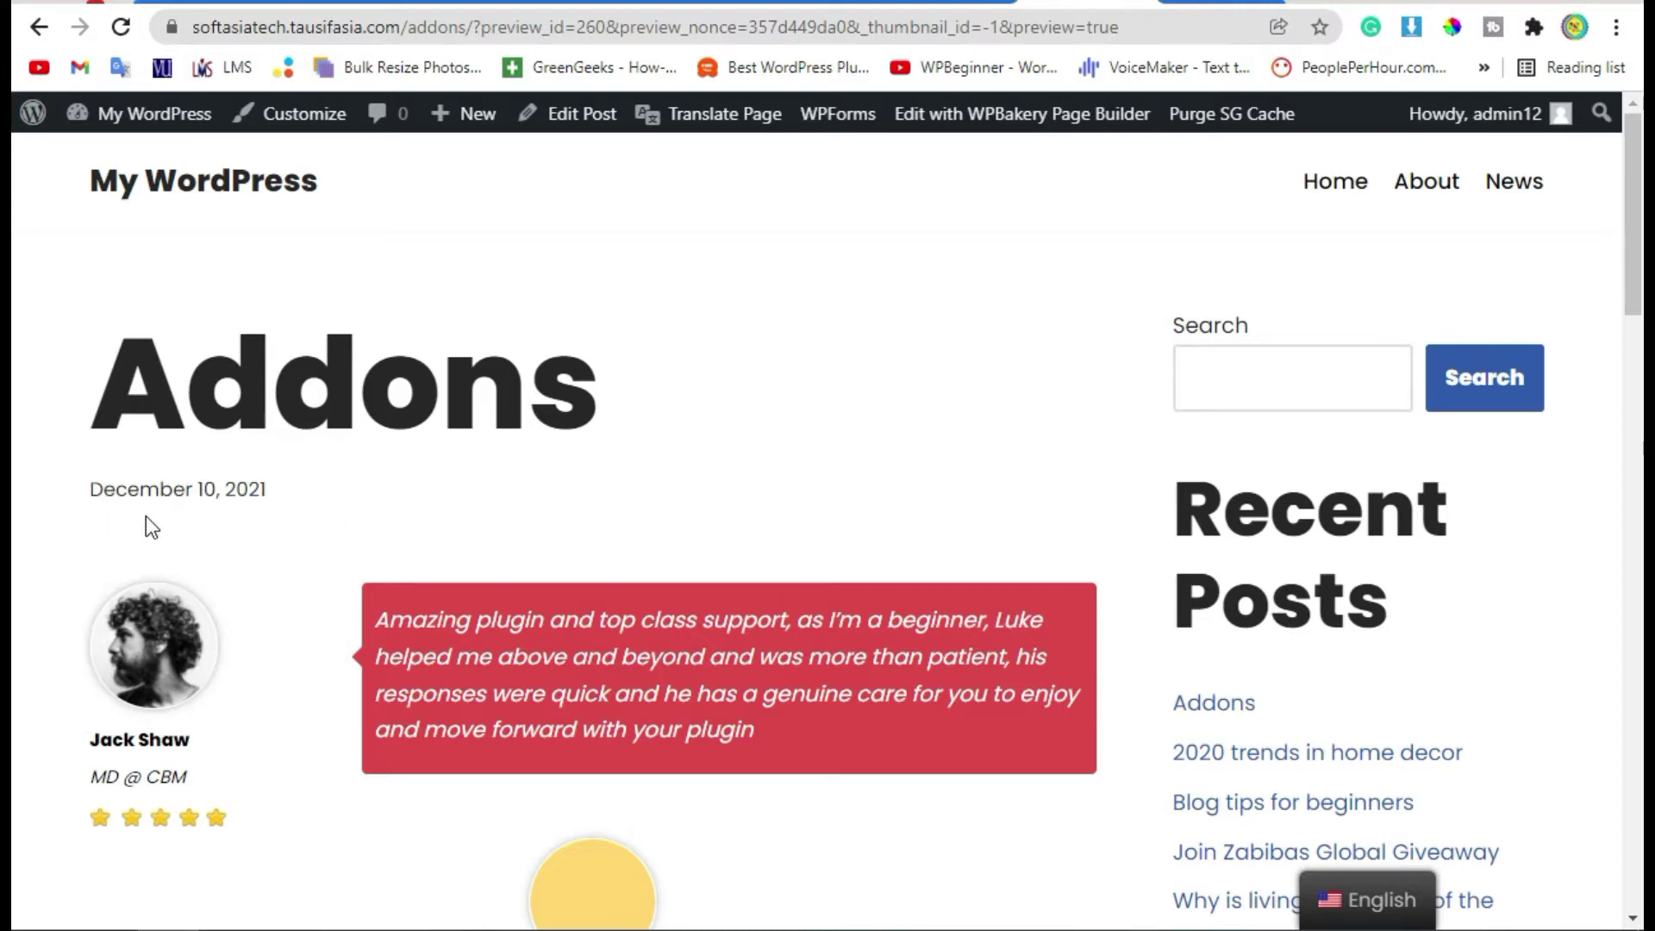
Review the testimonial quotes on the Addons preview page by highlighting them
scroll(151, 527, down, 6)
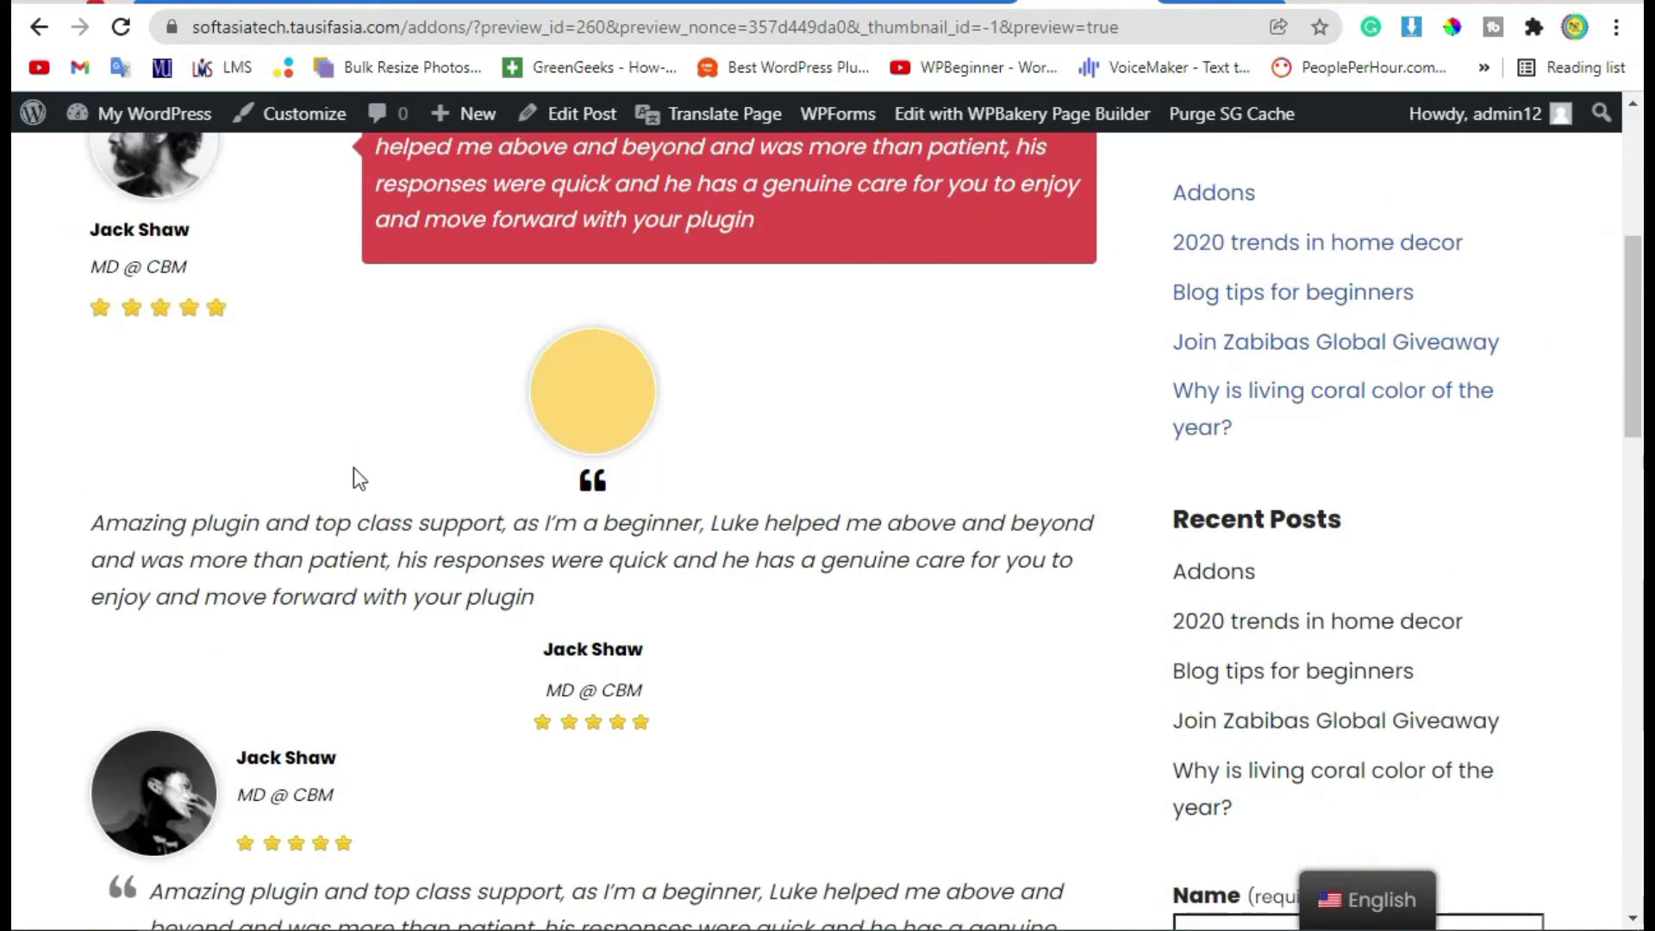
scroll(525, 462, up, 2)
drag(843, 396, 441, 280)
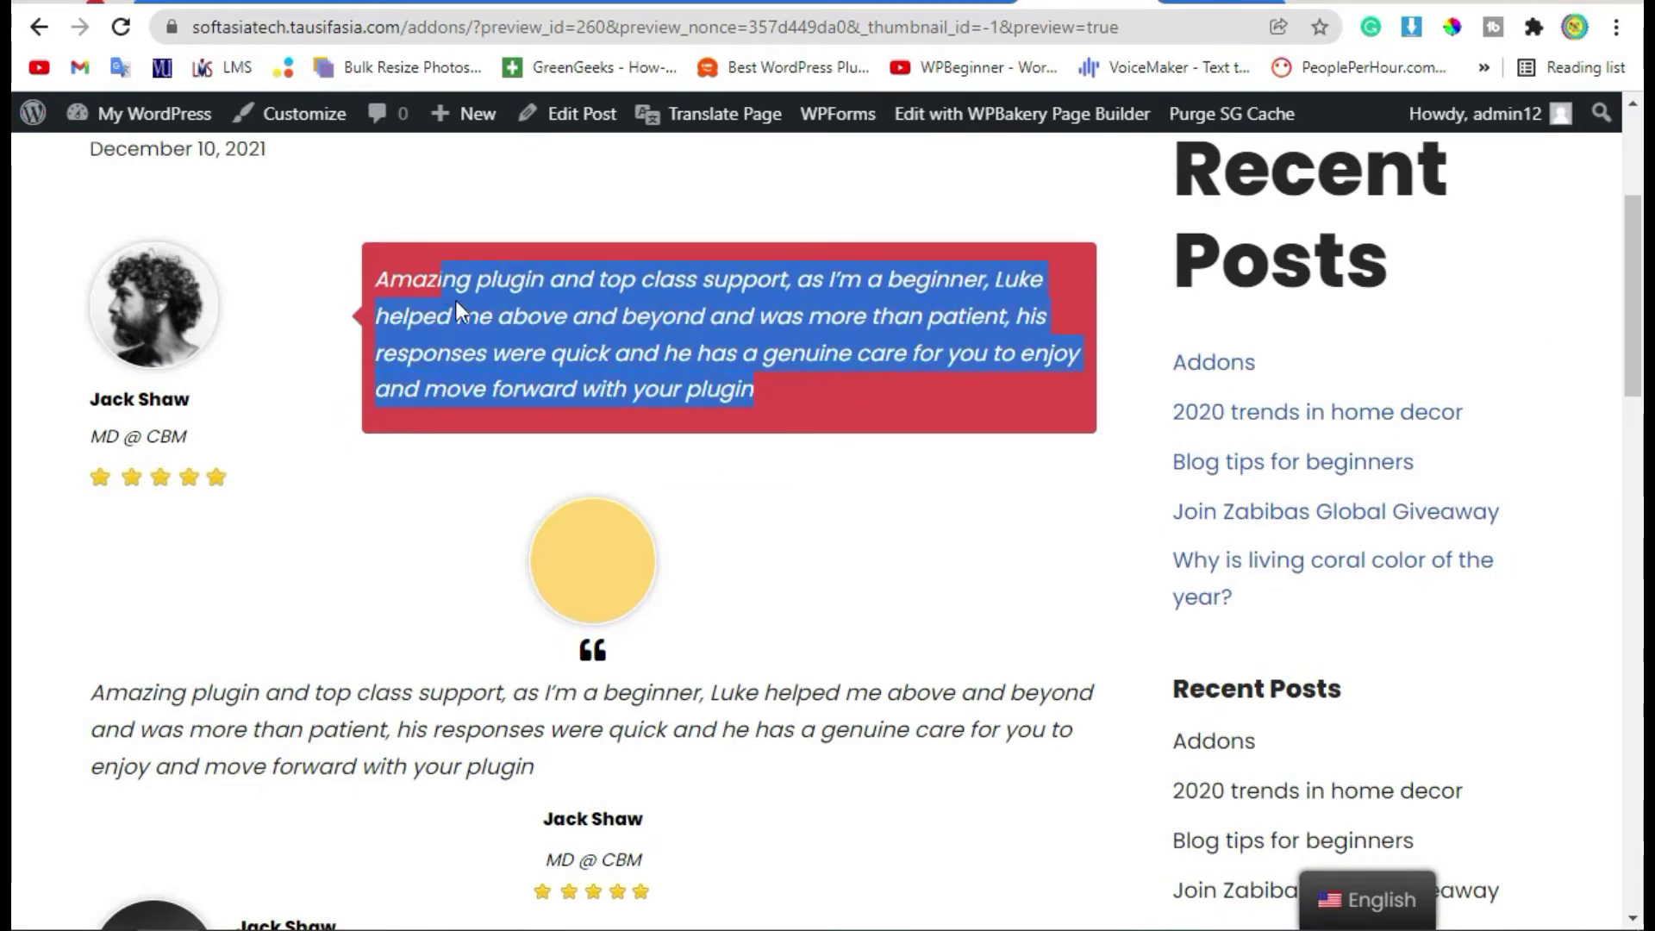
scroll(749, 501, down, 2)
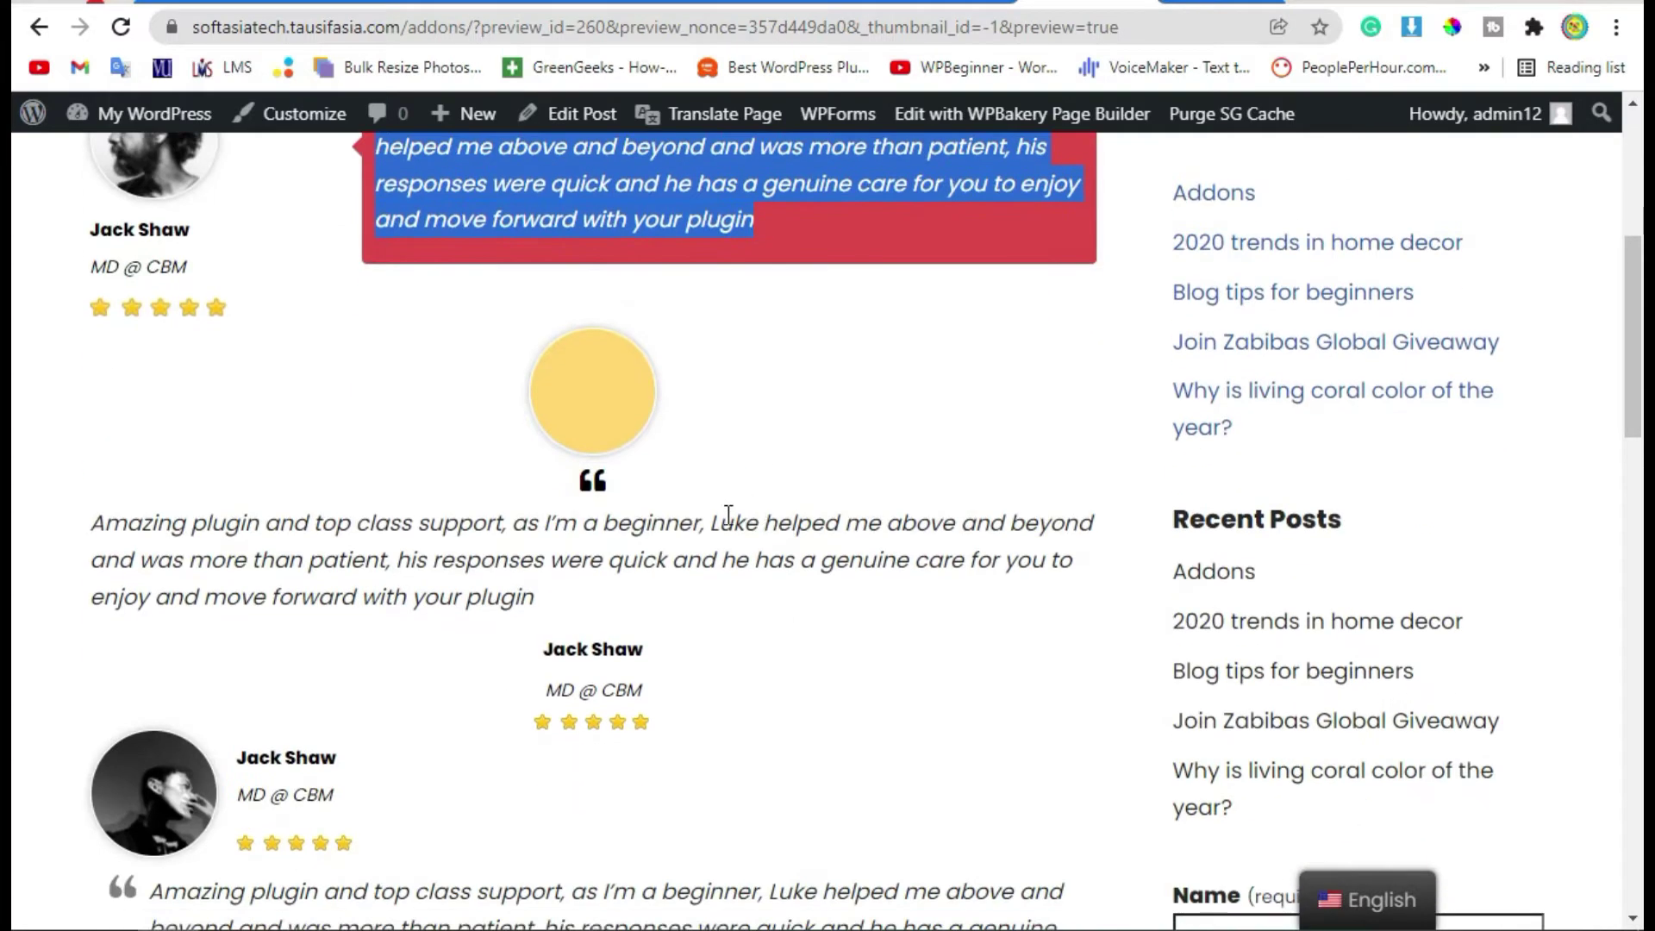
drag(466, 597, 371, 596)
drag(561, 590, 49, 546)
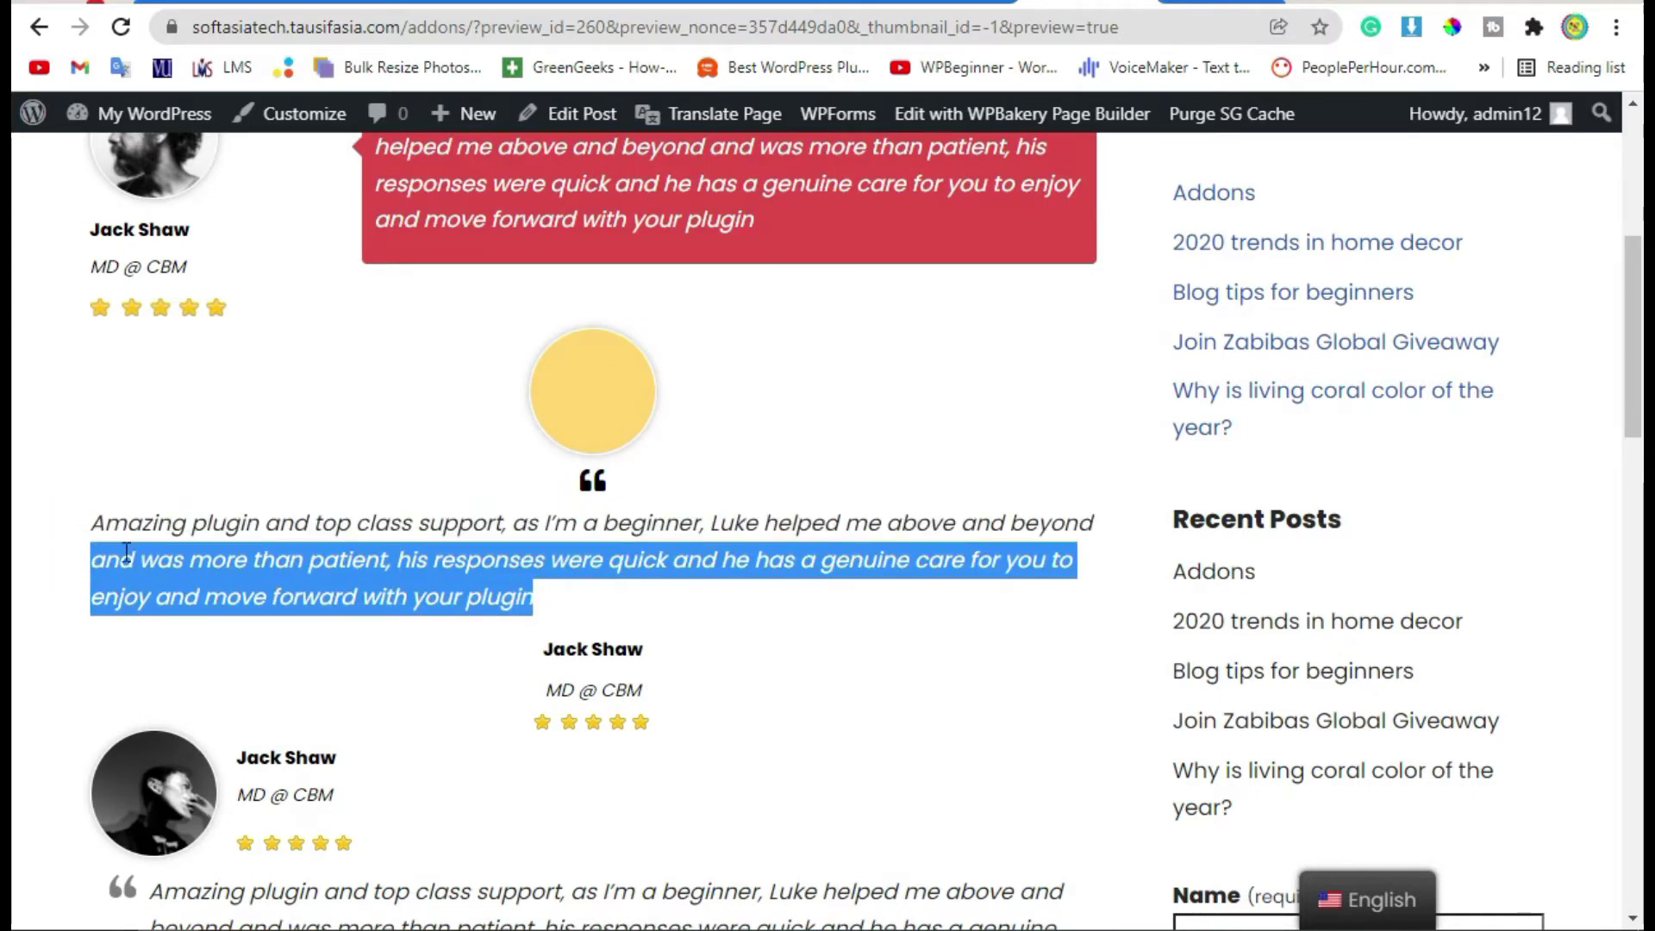
click(557, 617)
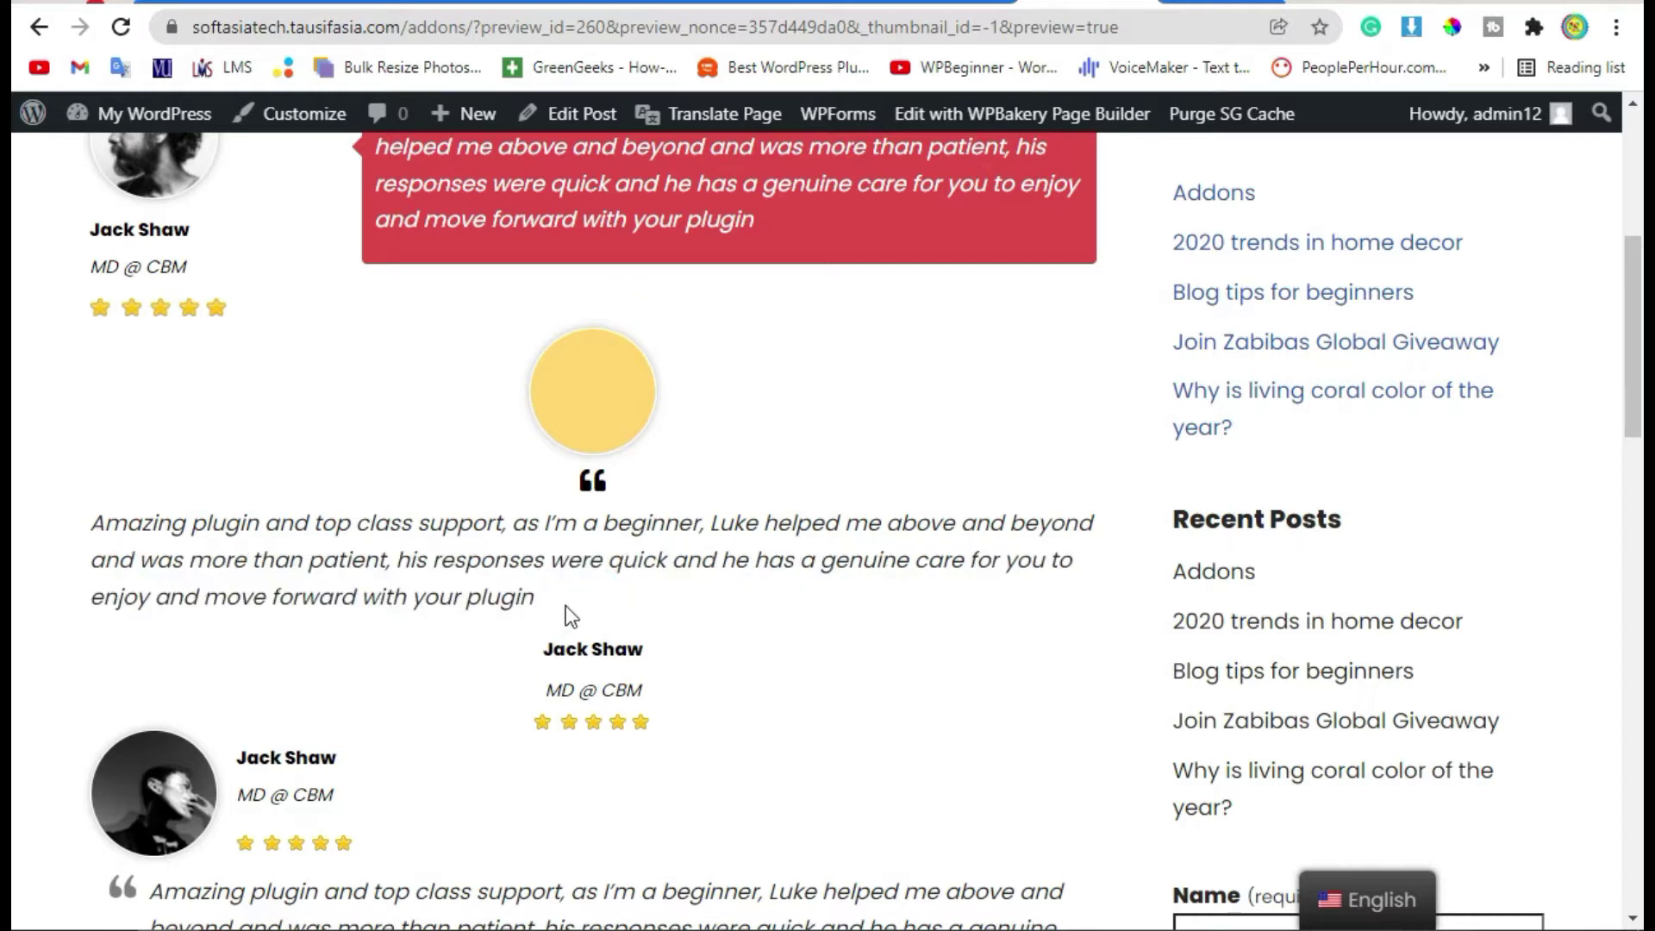
Go to the admin Dashboard from the My WordPress menu
mouse_move(162, 128)
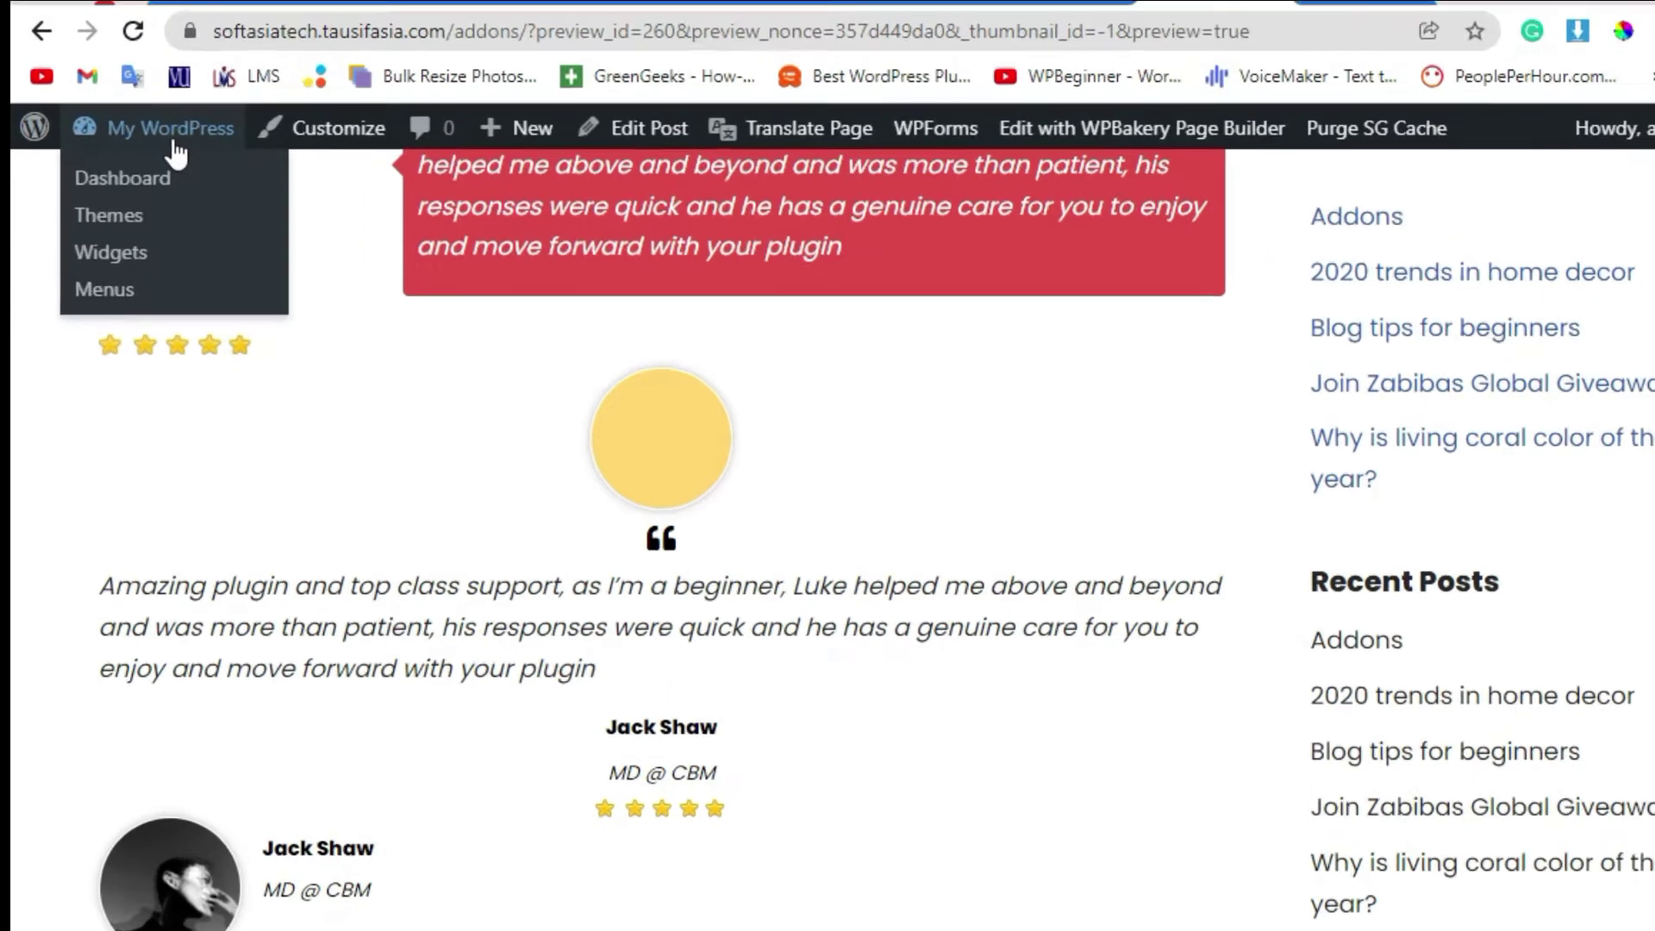
click(154, 157)
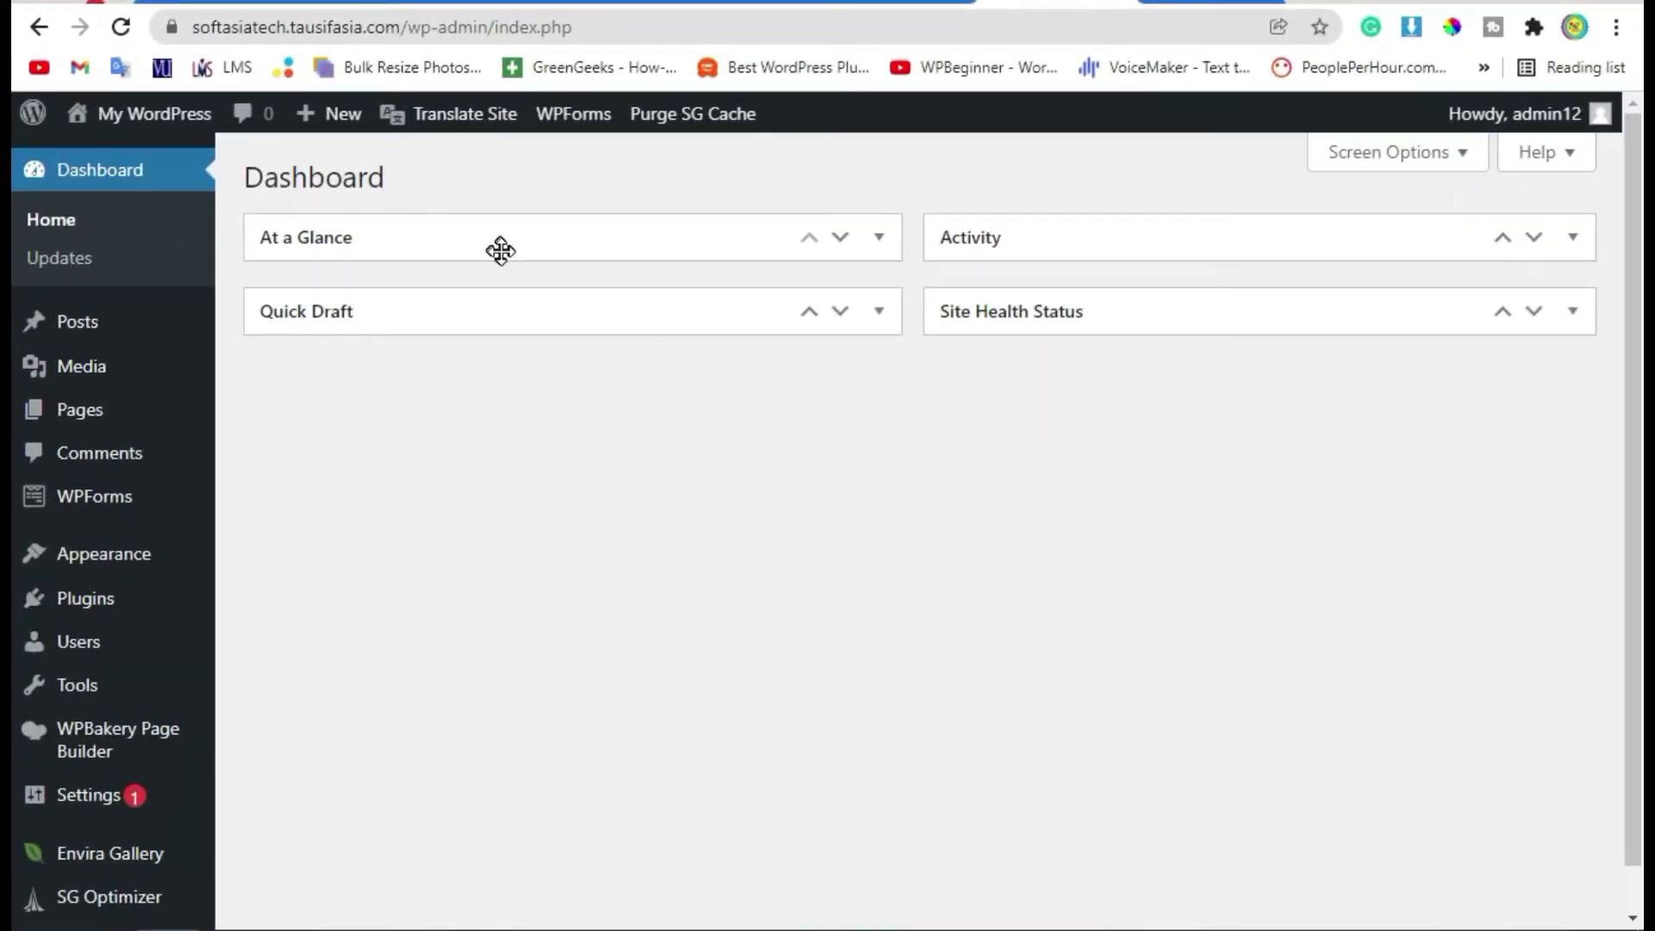
scroll(677, 412, down, 1)
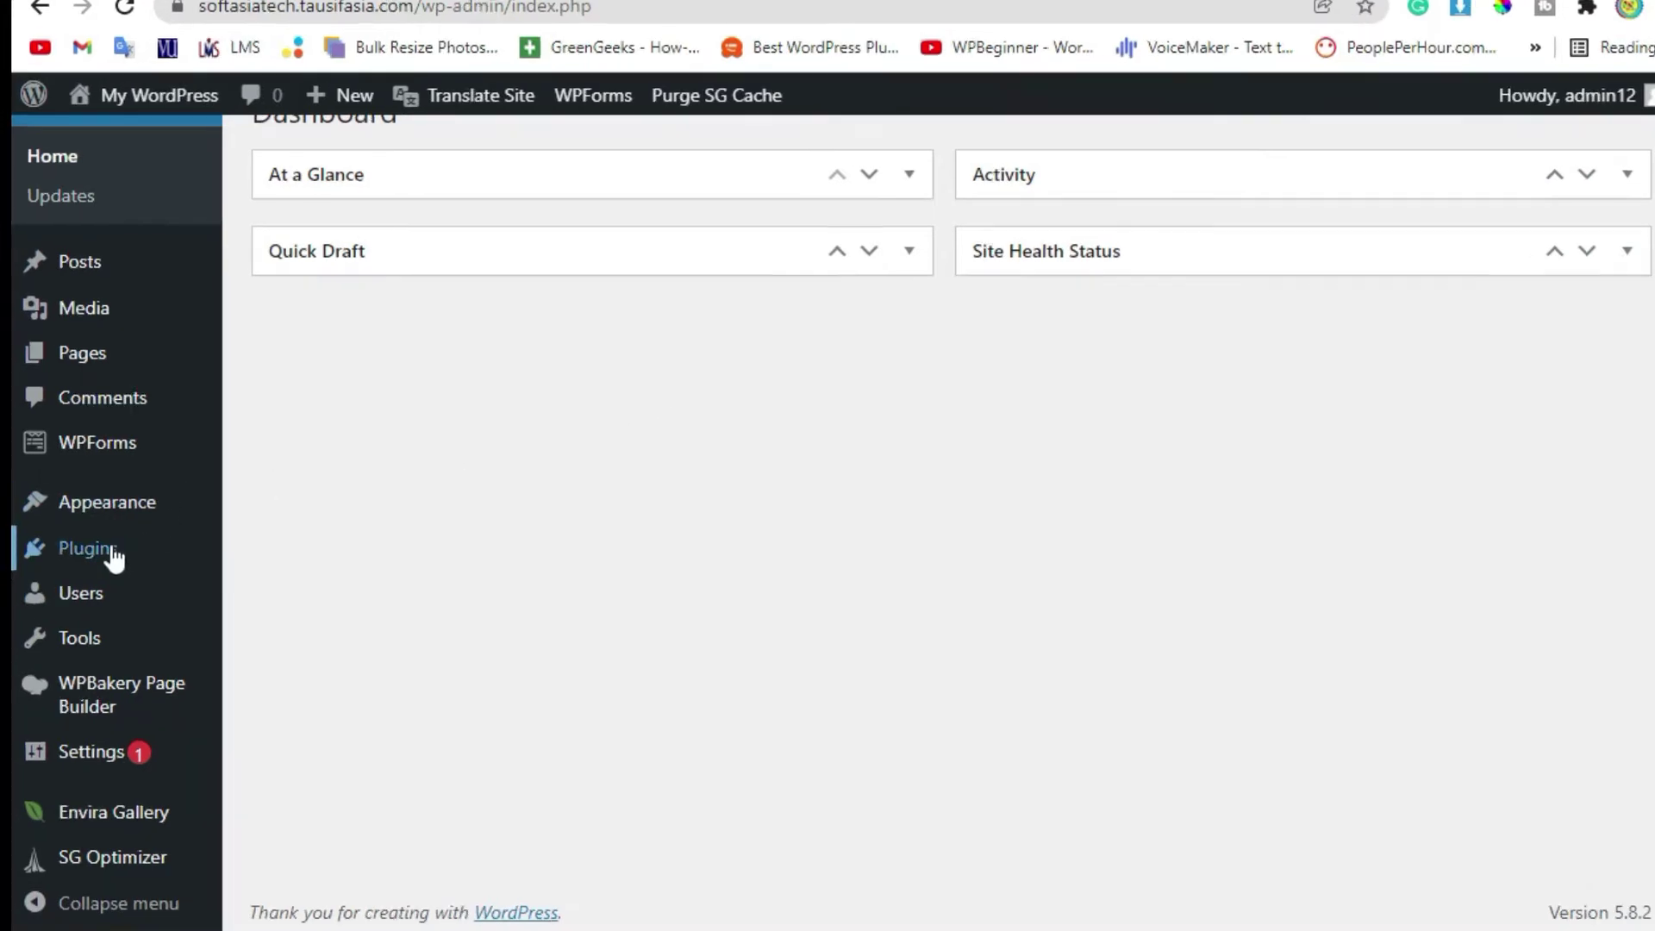
mouse_move(95, 552)
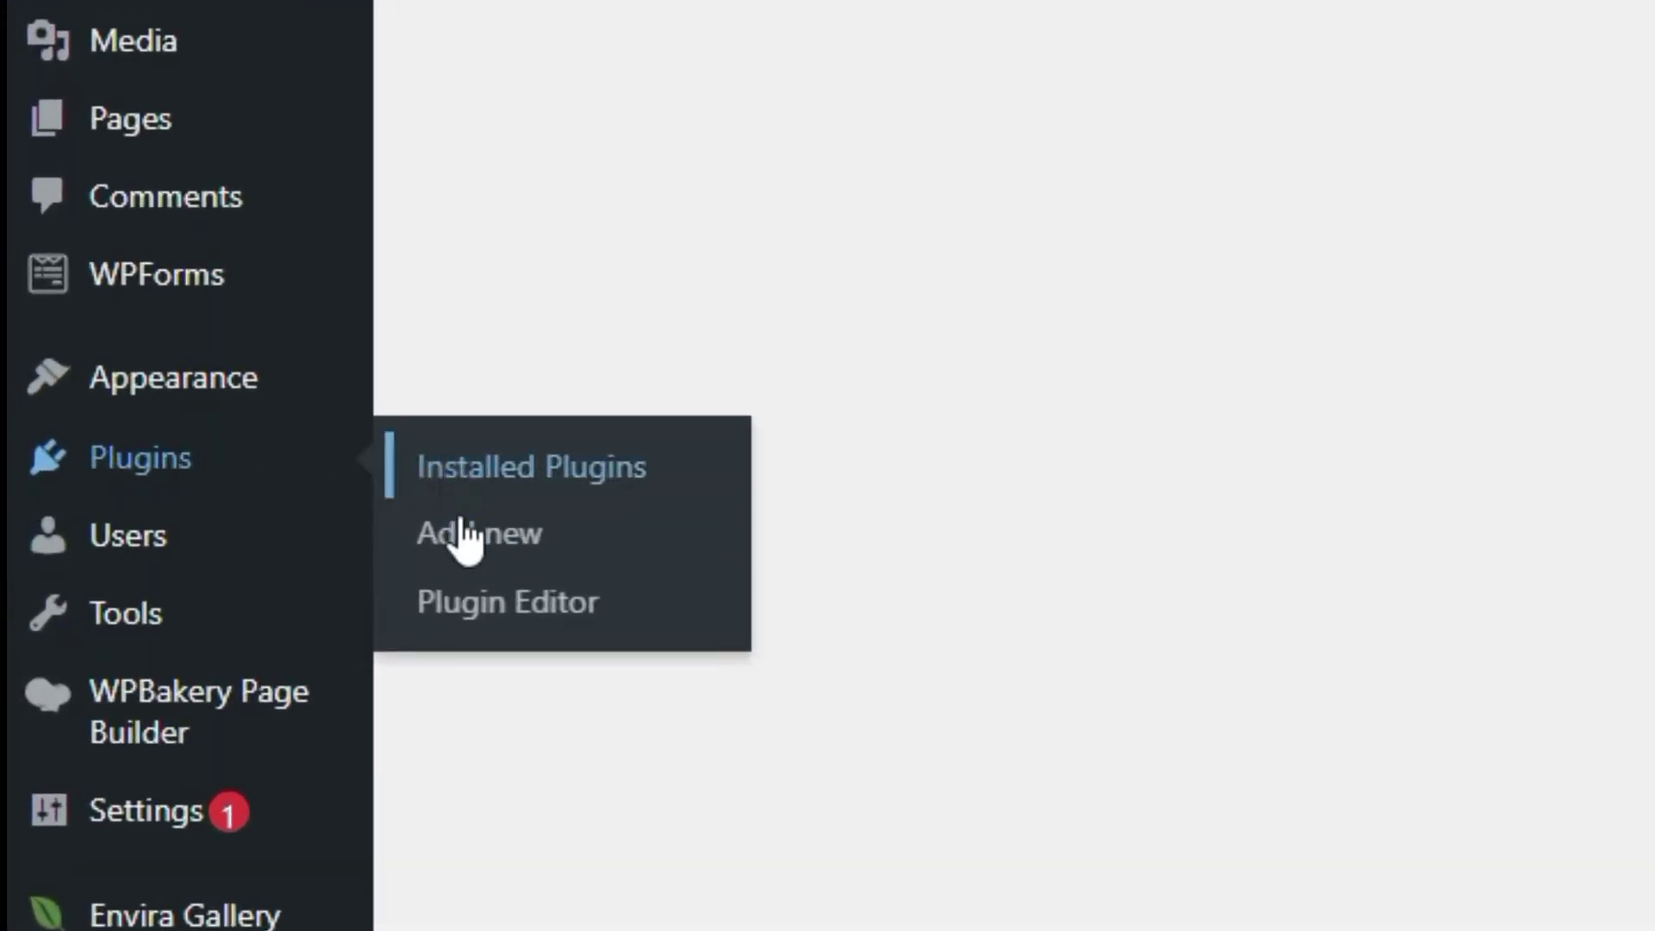
Search new plugins for 'mega addons', then install and activate Mega Addons For WPBakery Page Builder
click(463, 539)
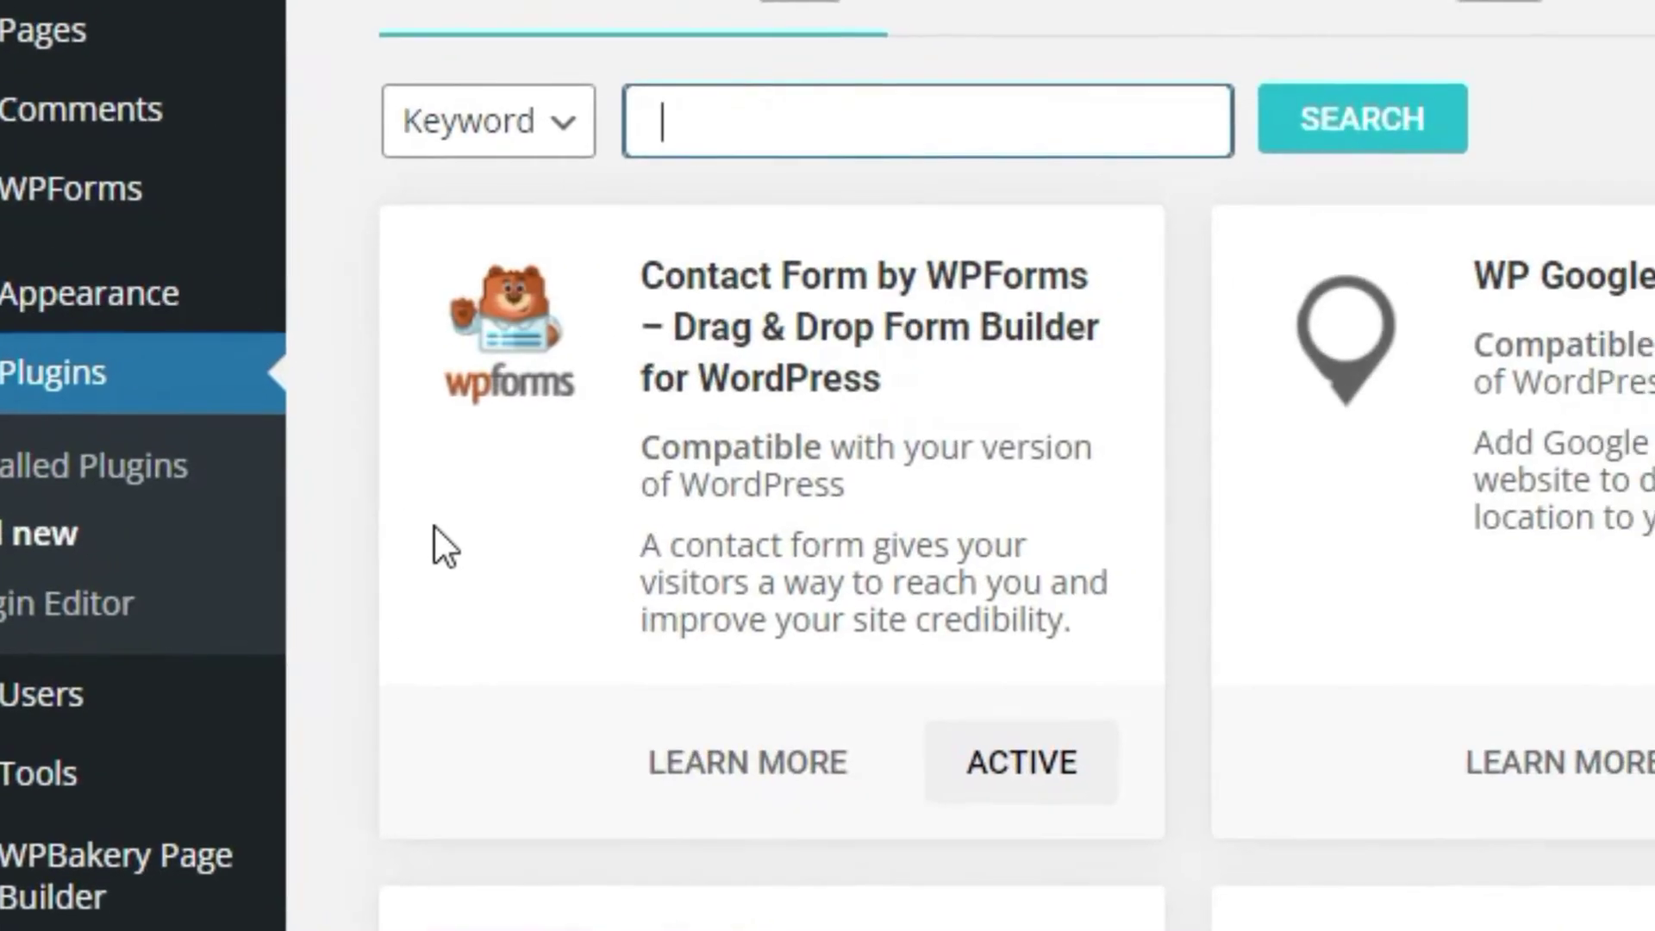
text(mega add)
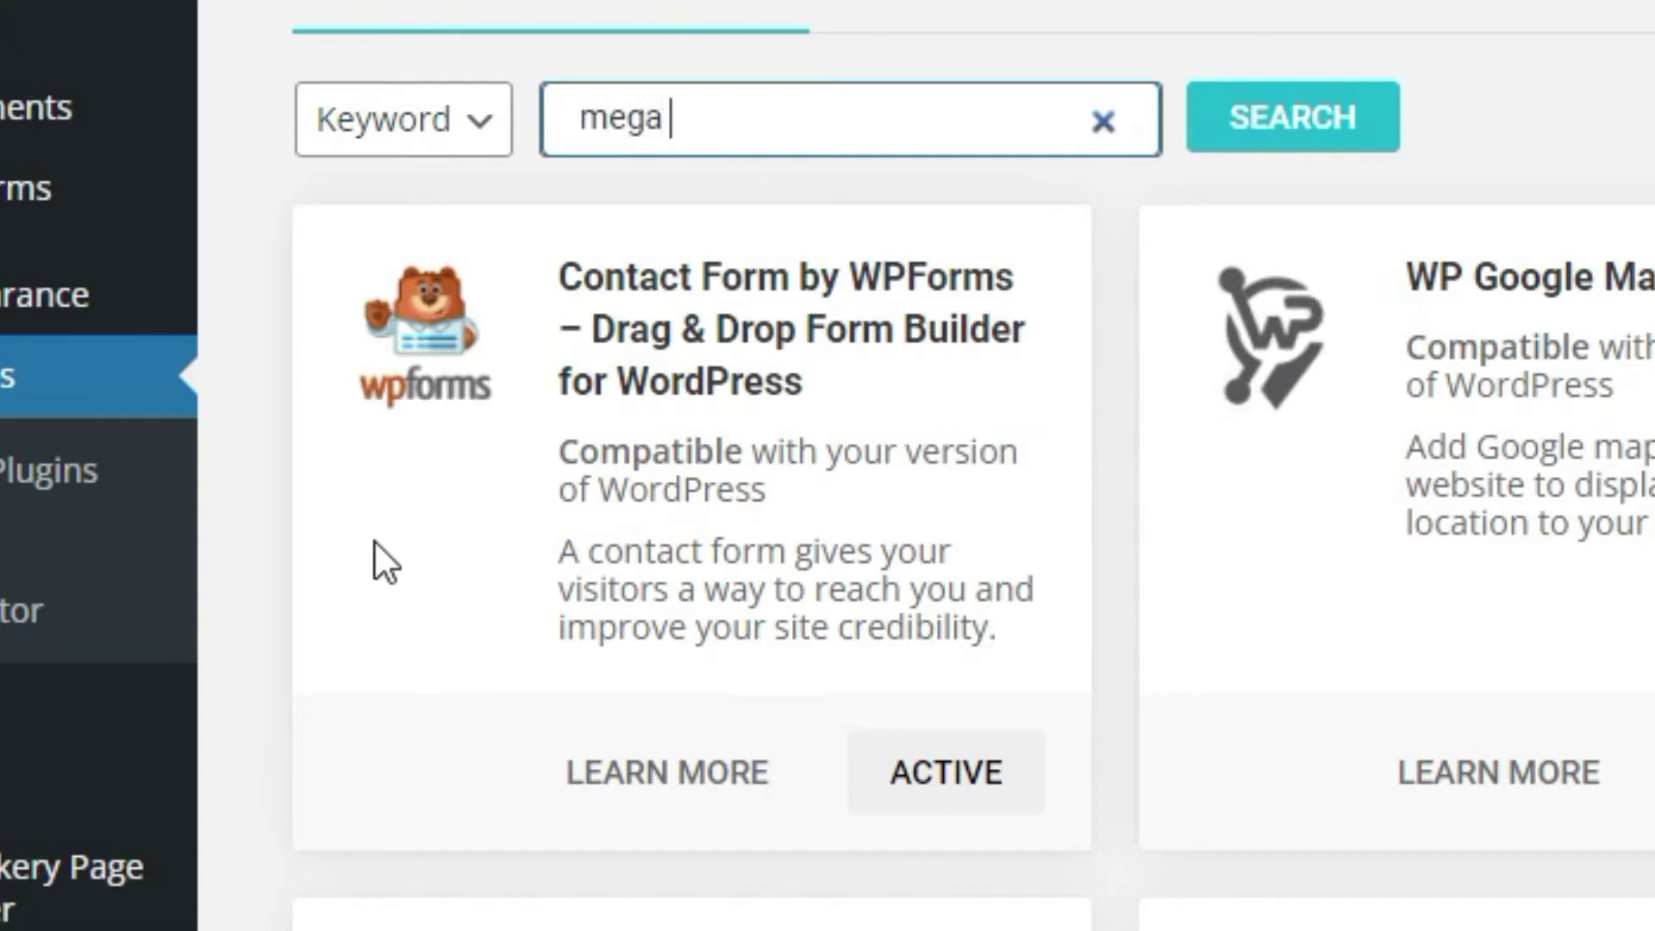
text(o)
key(BackSpace)
text(ddons)
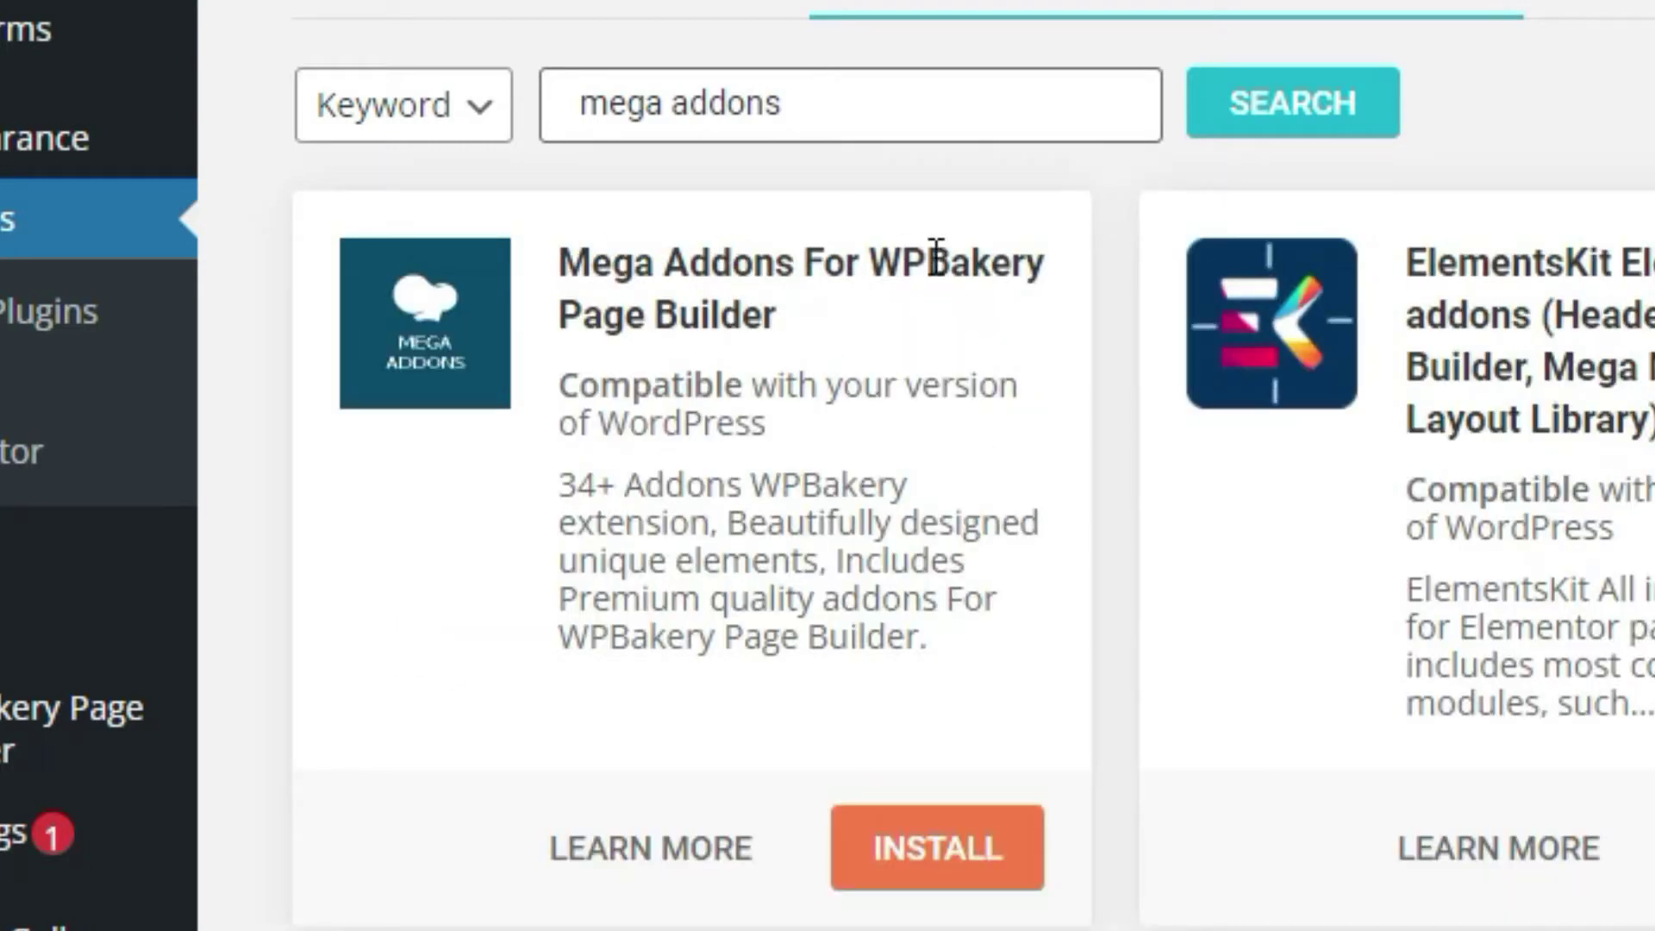
click(935, 873)
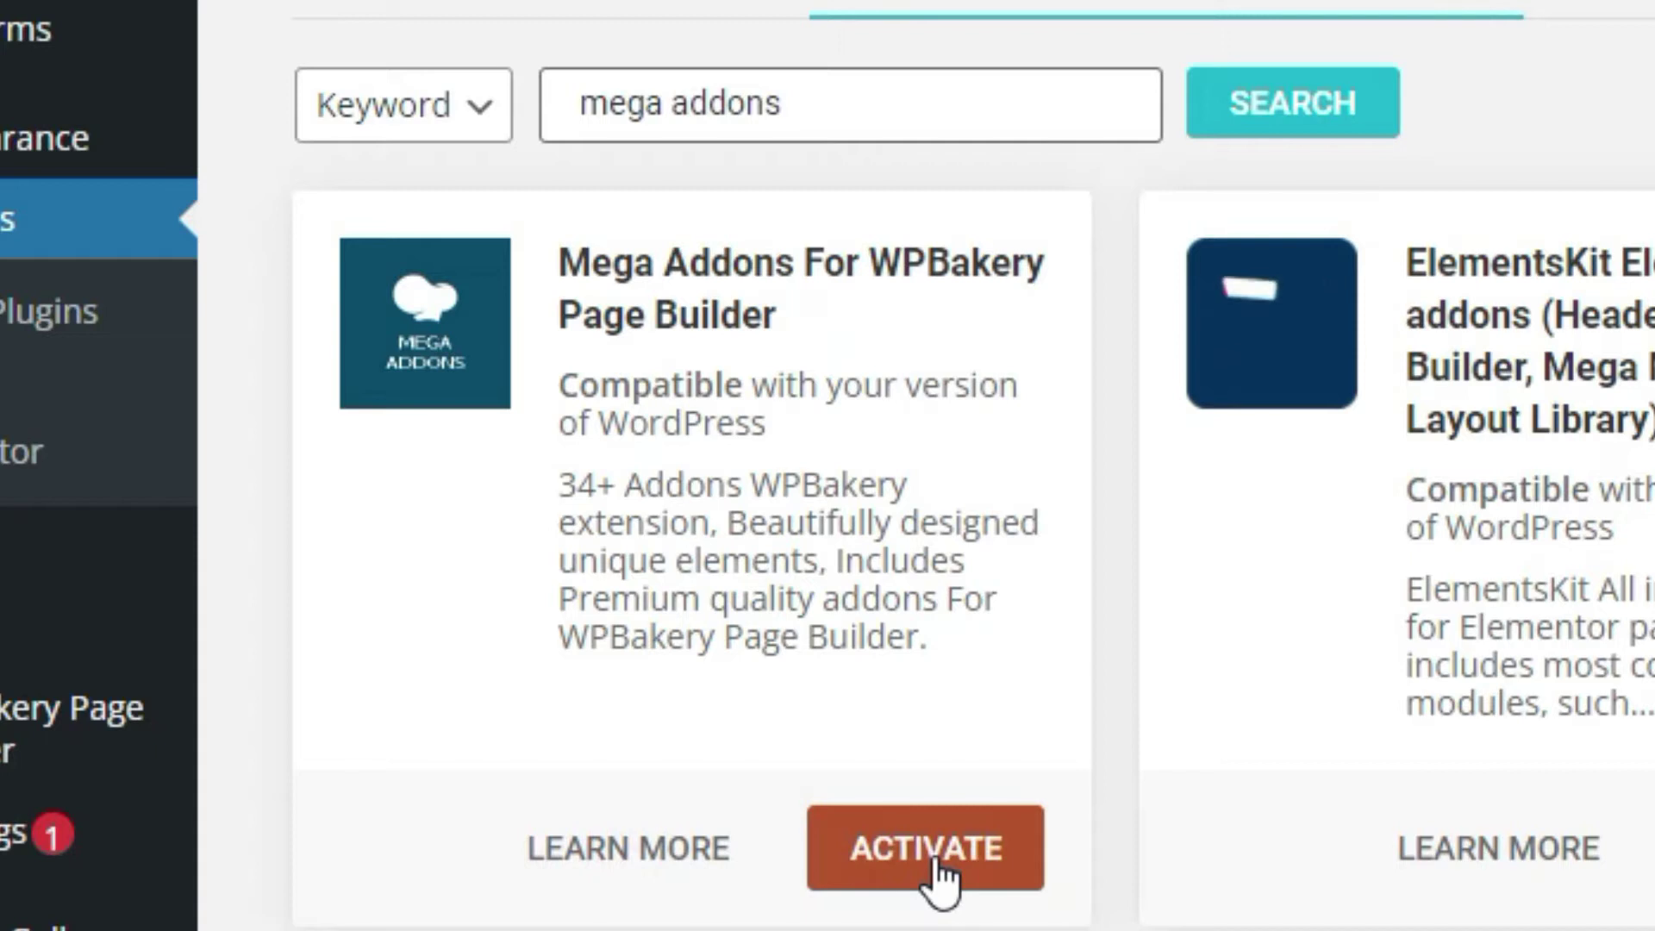
click(941, 883)
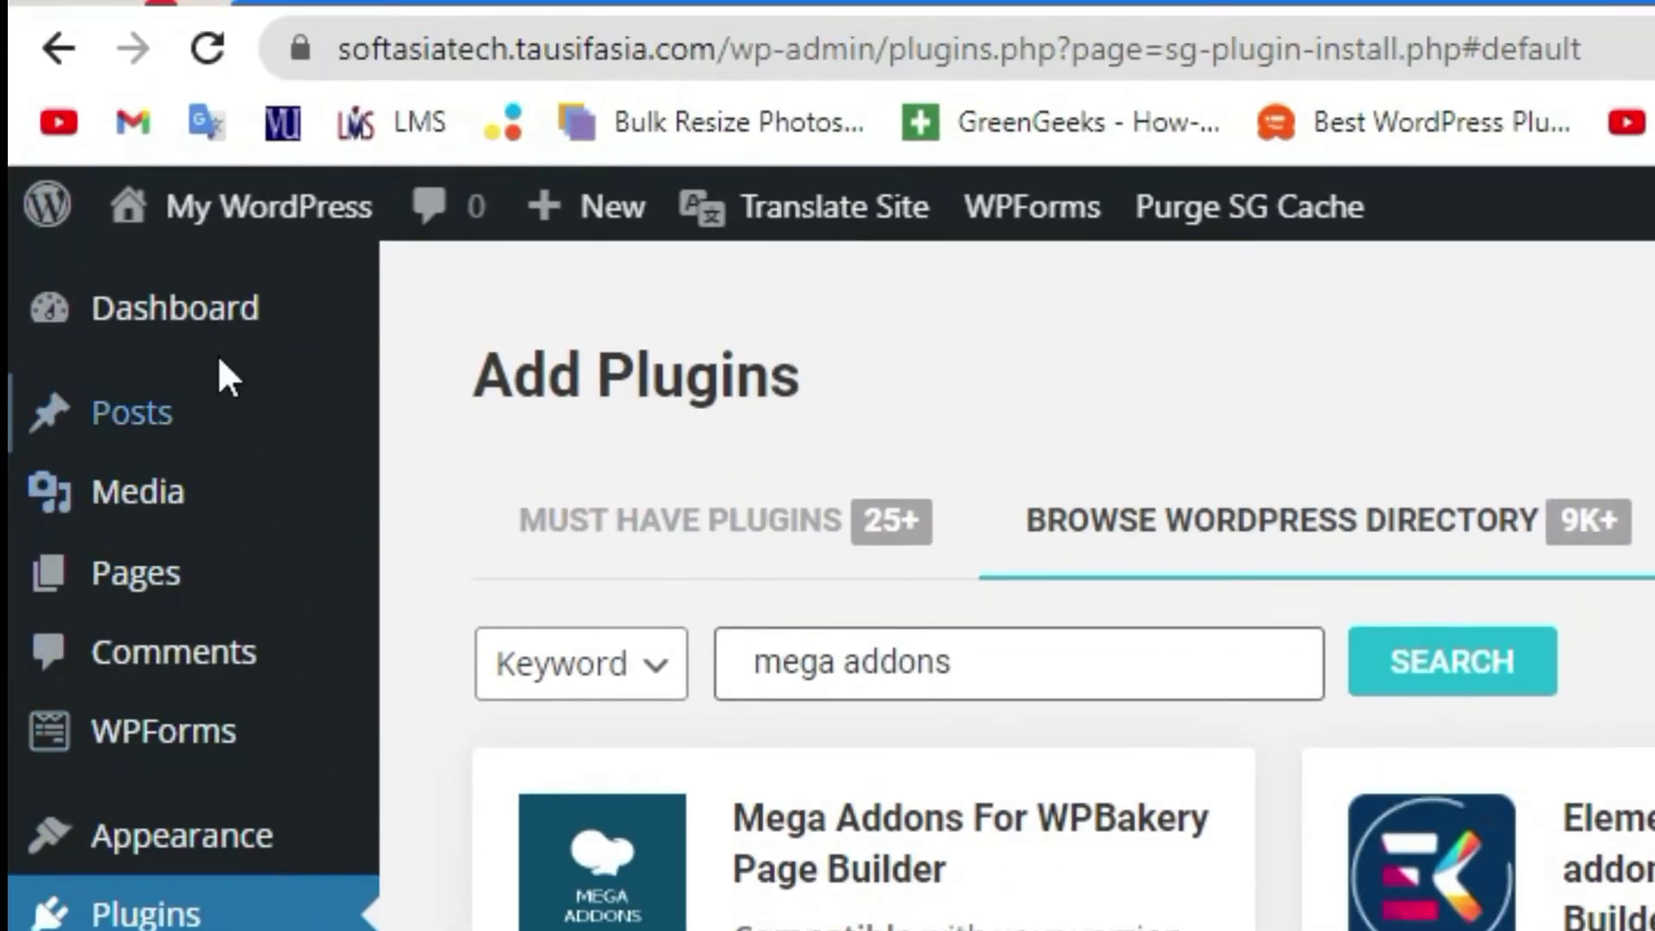
Return to the Dashboard and find the new Mega Addons entry in the admin menu
click(216, 310)
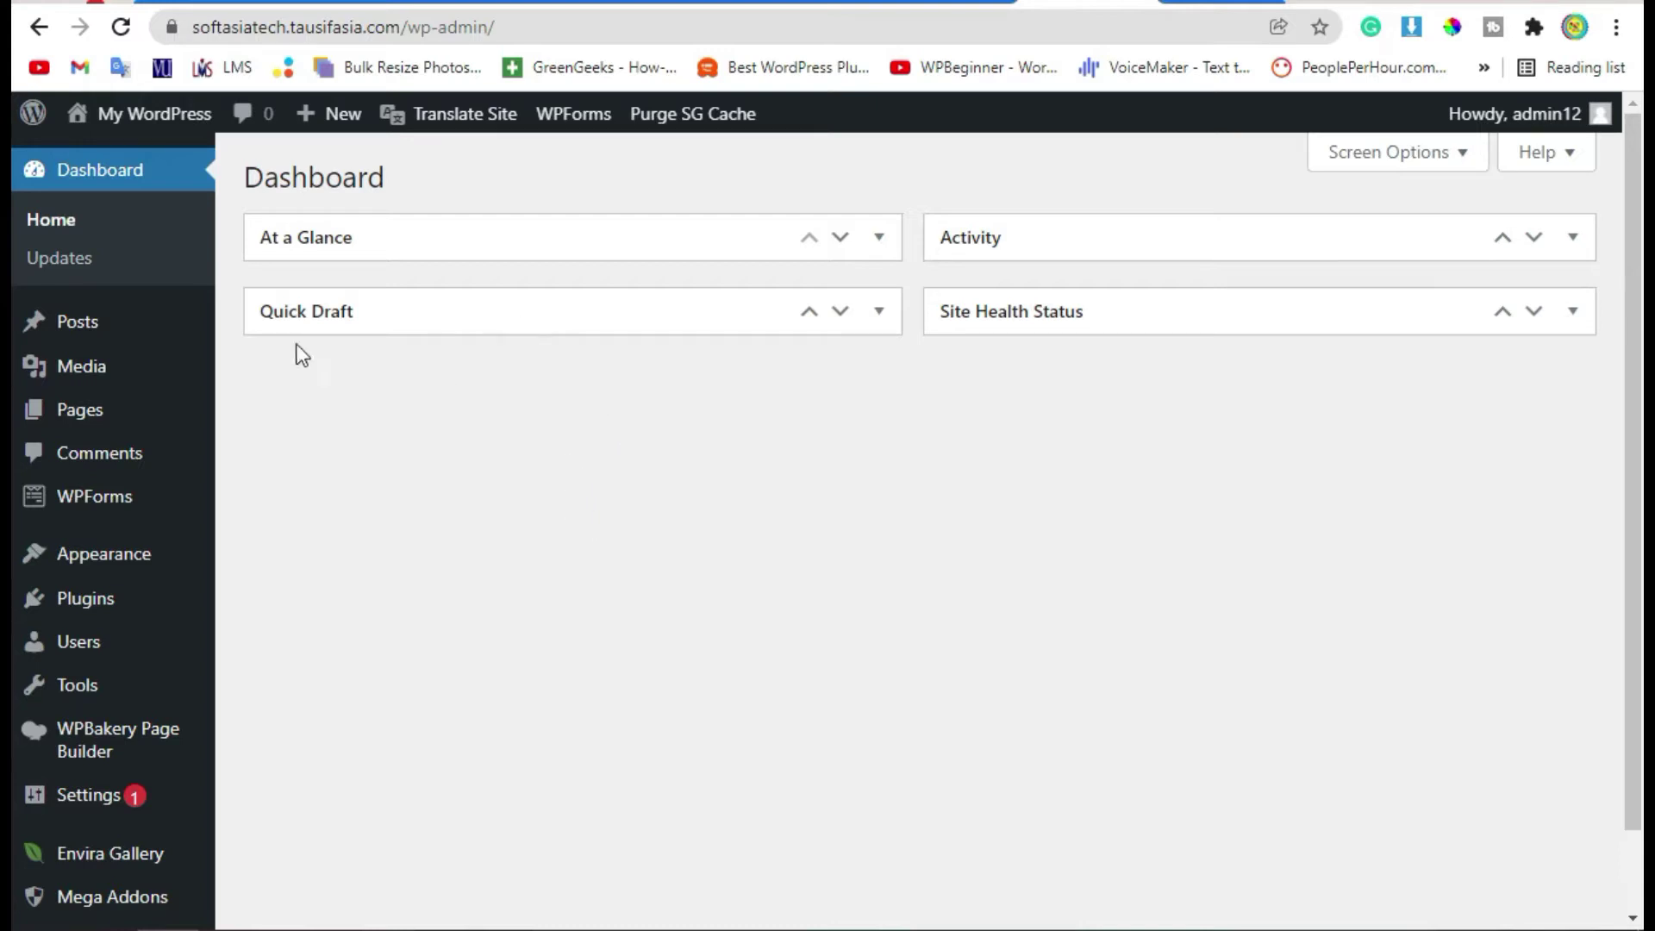
mouse_move(118, 325)
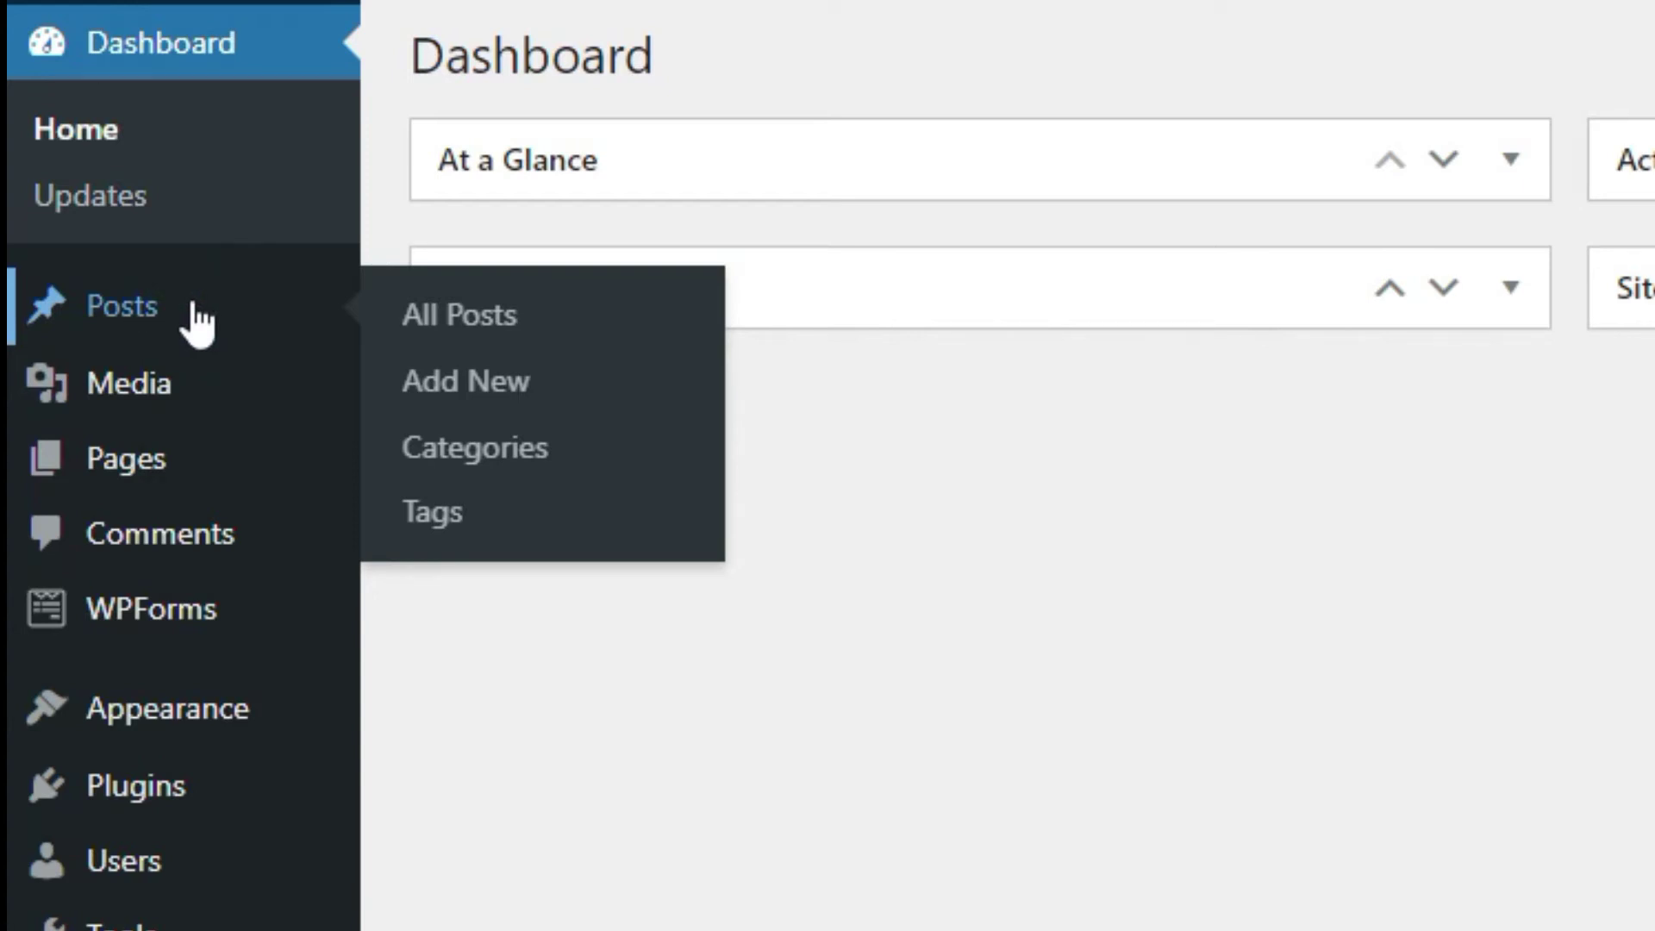
From the Posts list, edit '2020 trends in home decor' with WPBakery Page Builder
click(199, 323)
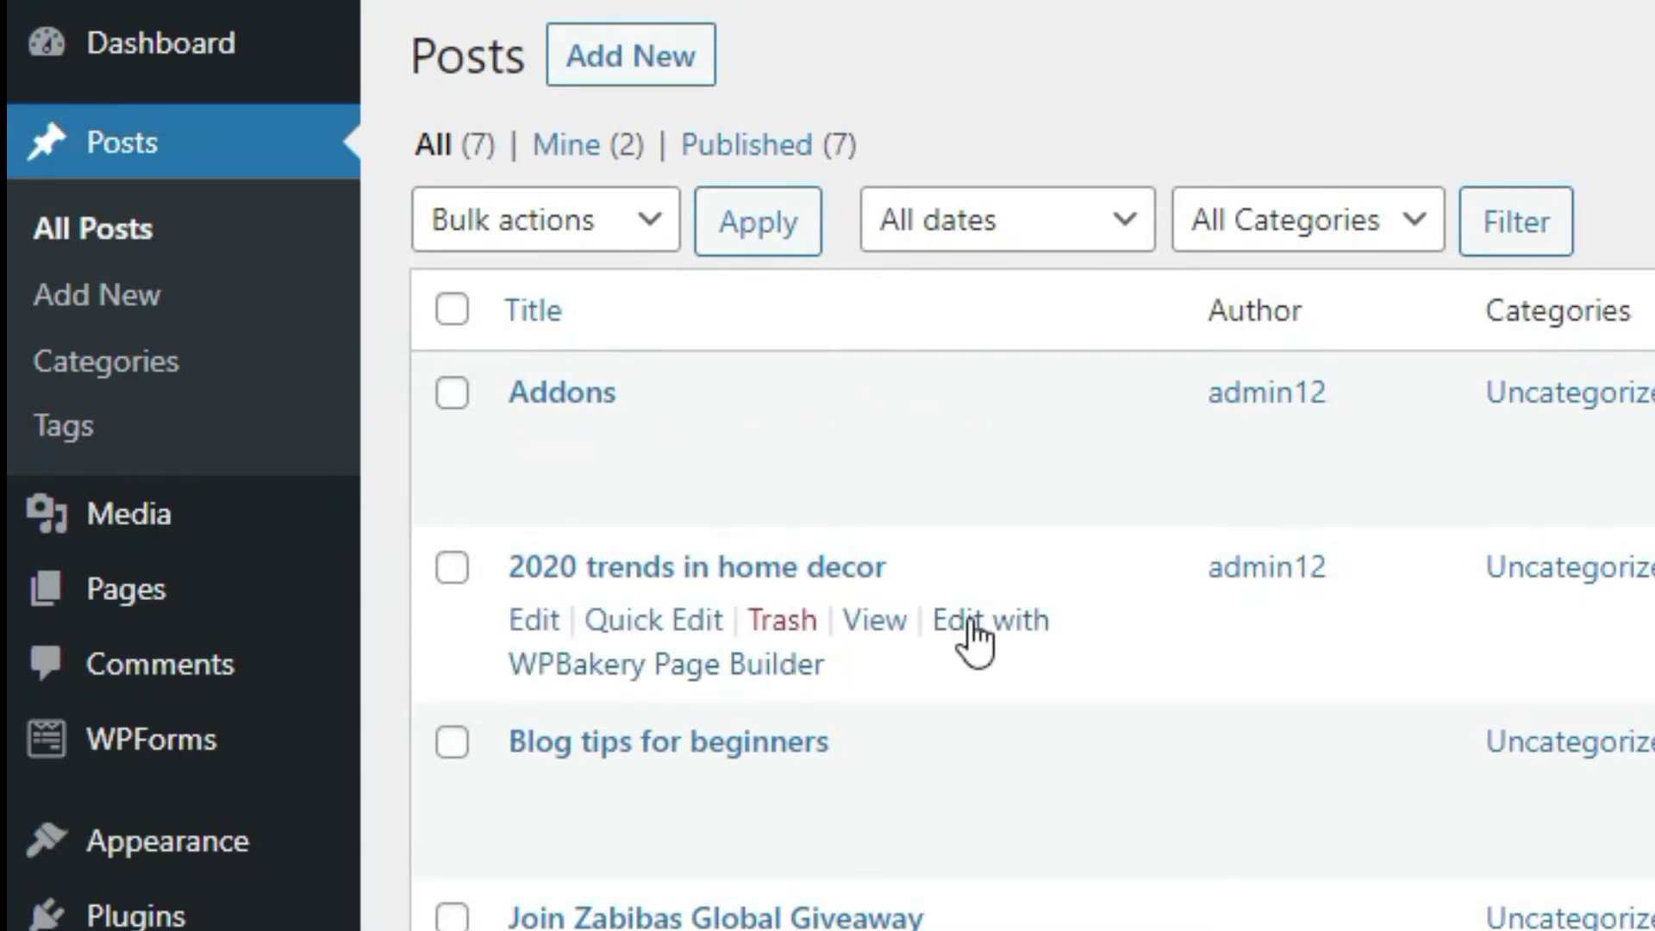
click(969, 622)
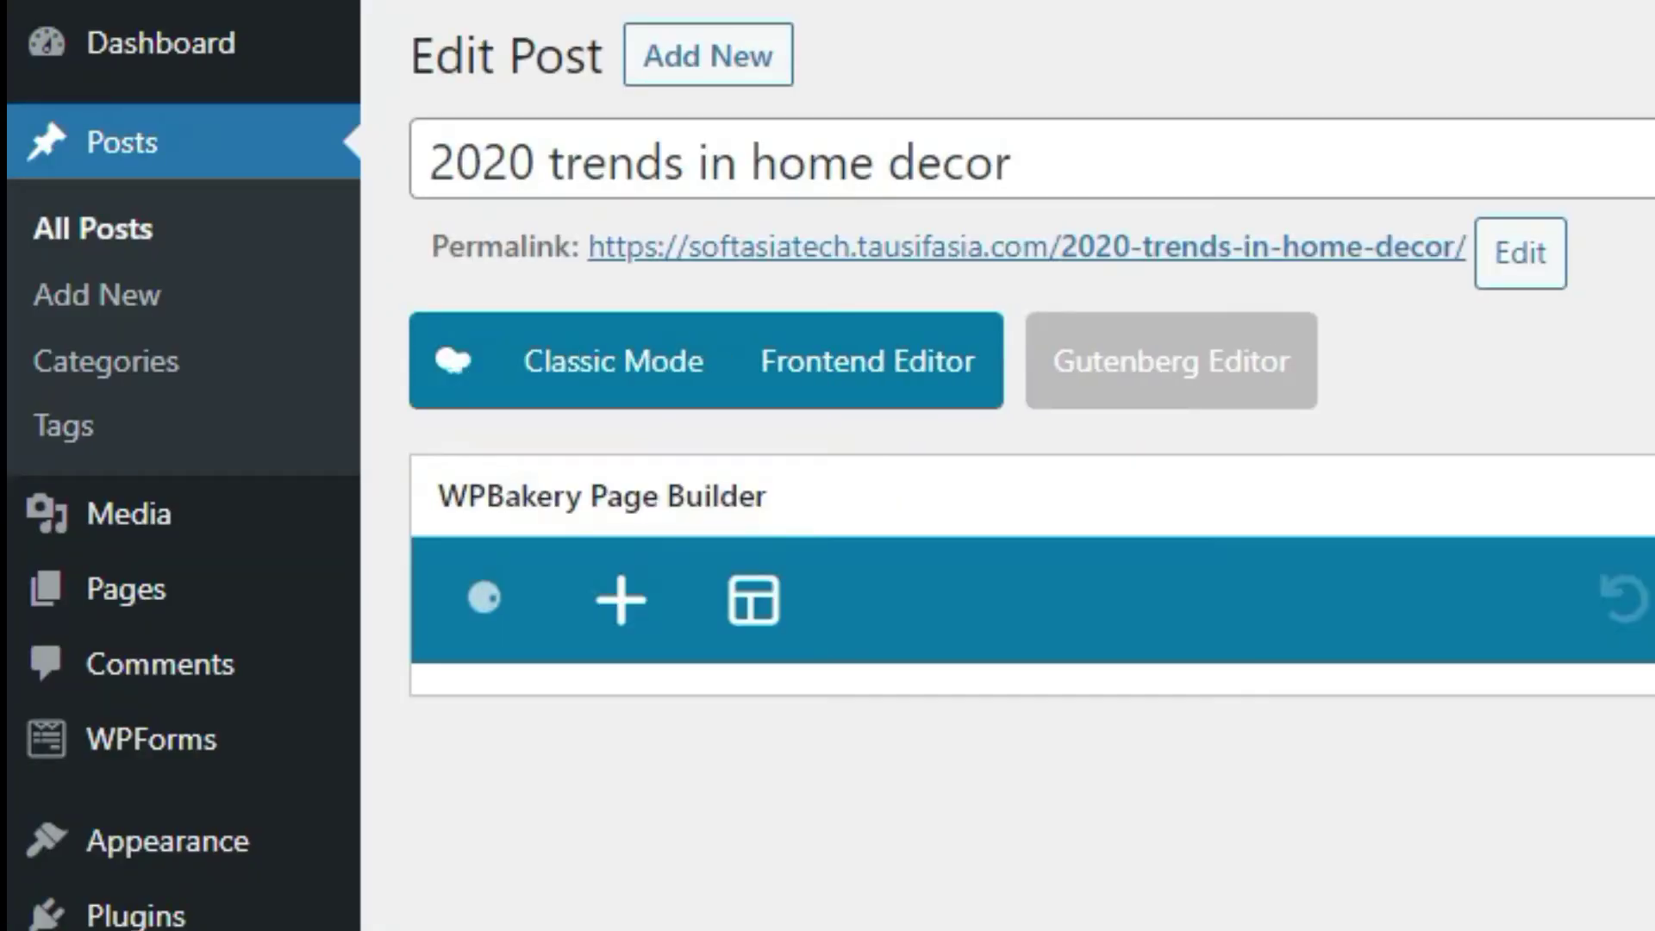
Filter the element list to Mega Addons and add a Testimonial element
scroll(1034, 517, down, 10)
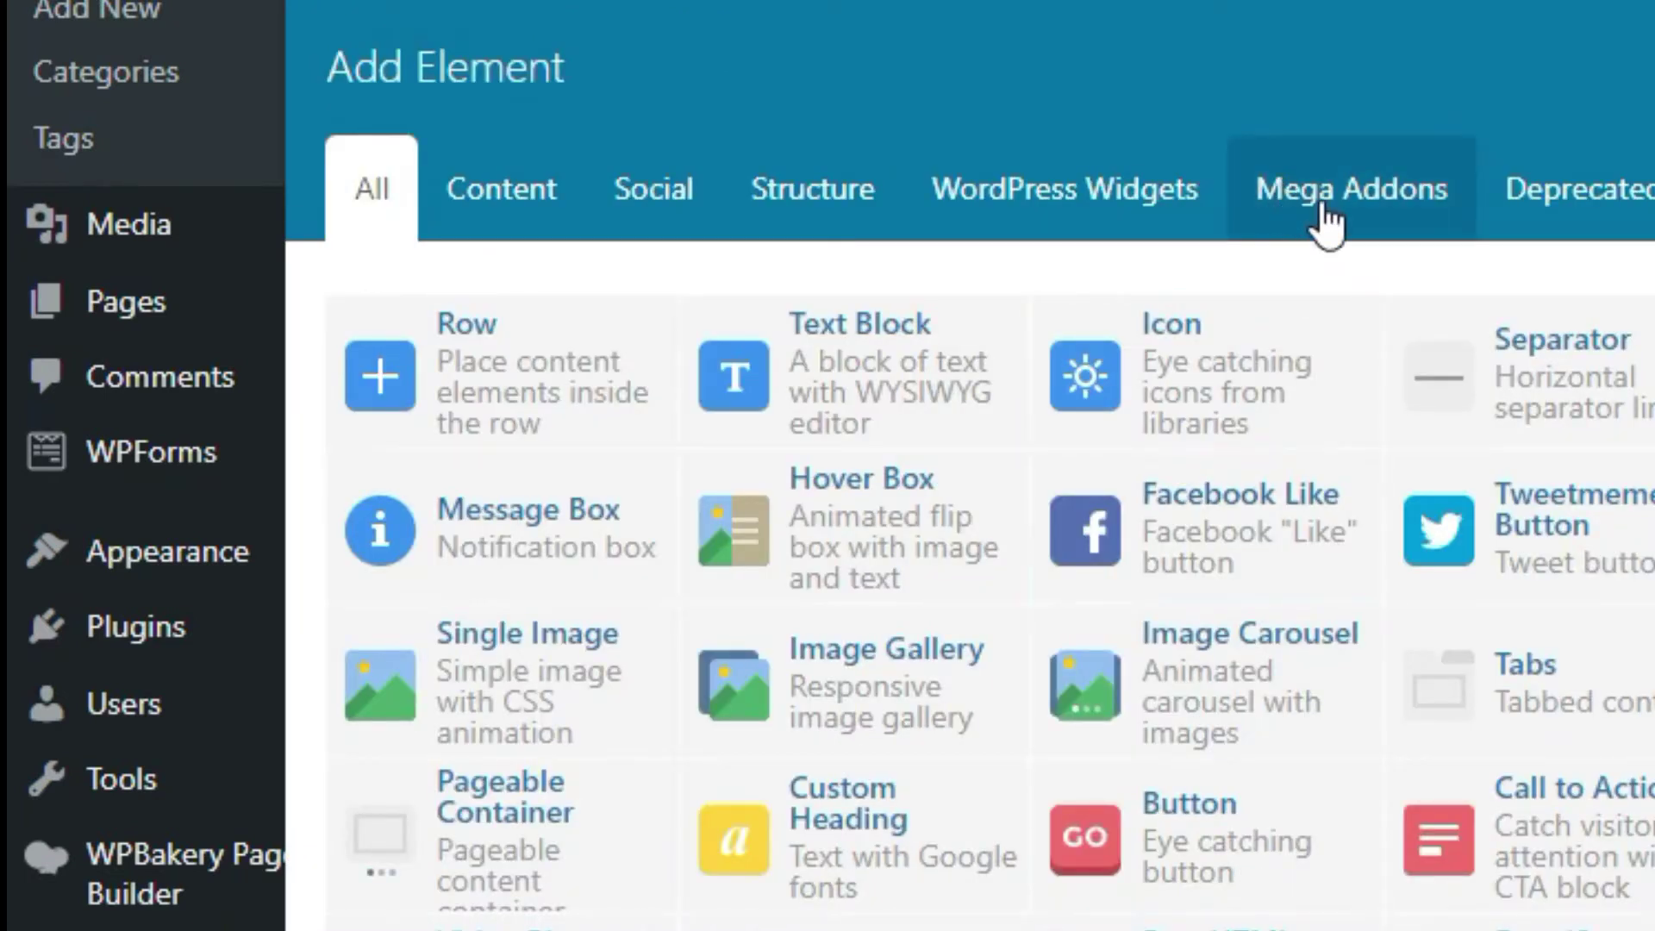
click(1386, 194)
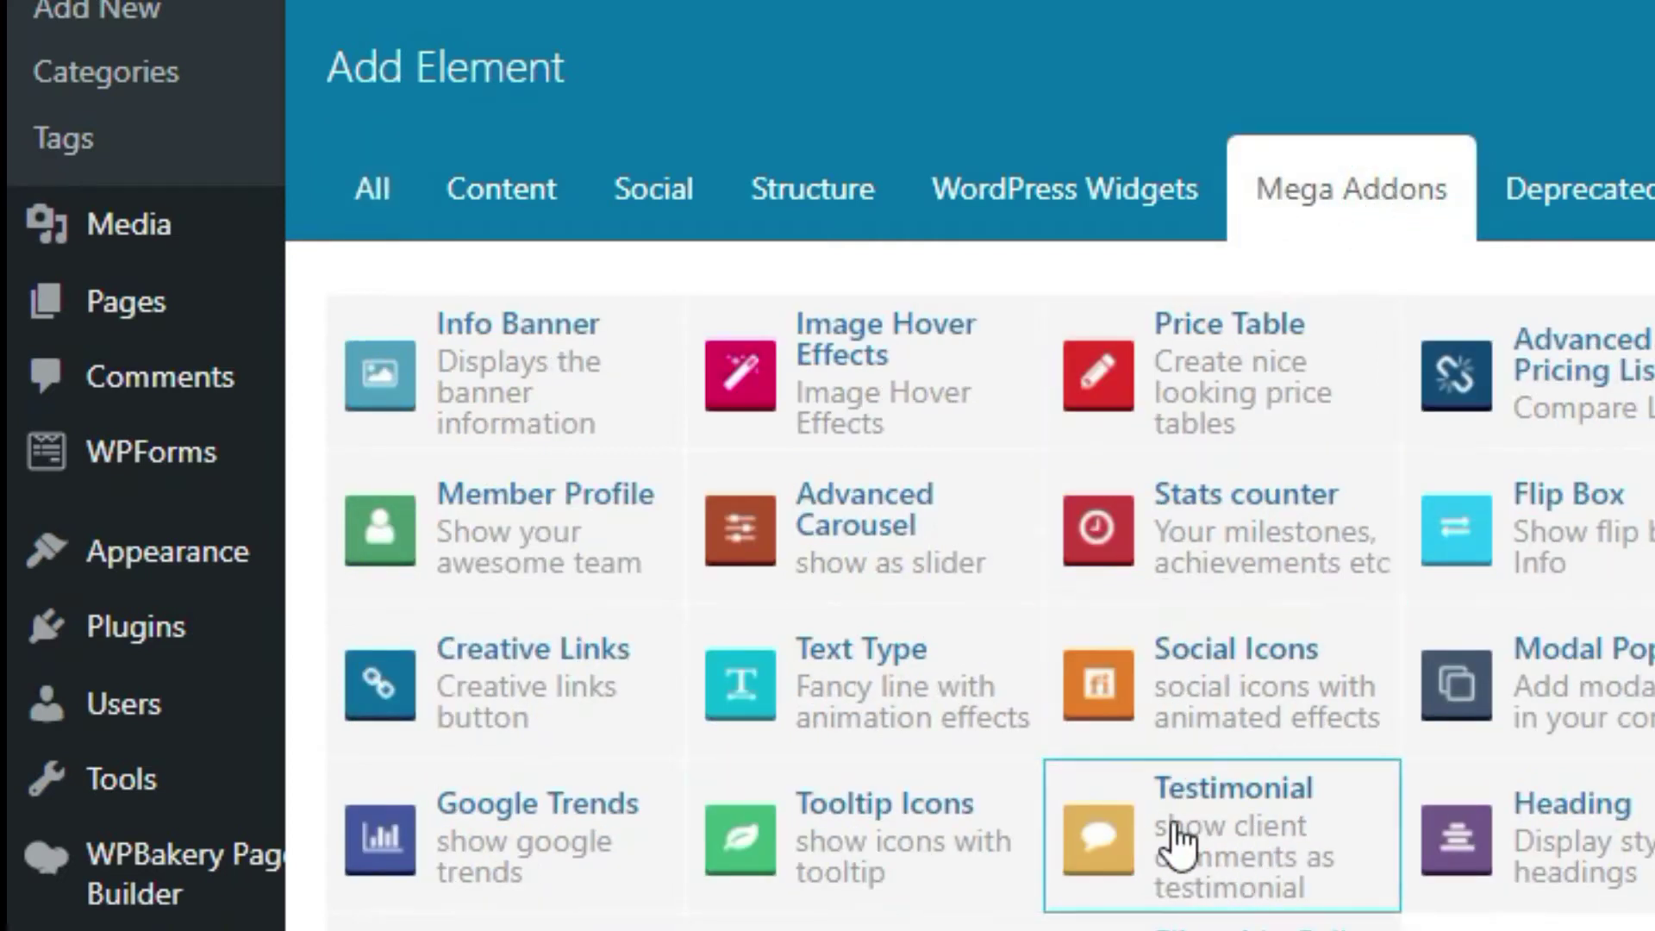
click(1223, 864)
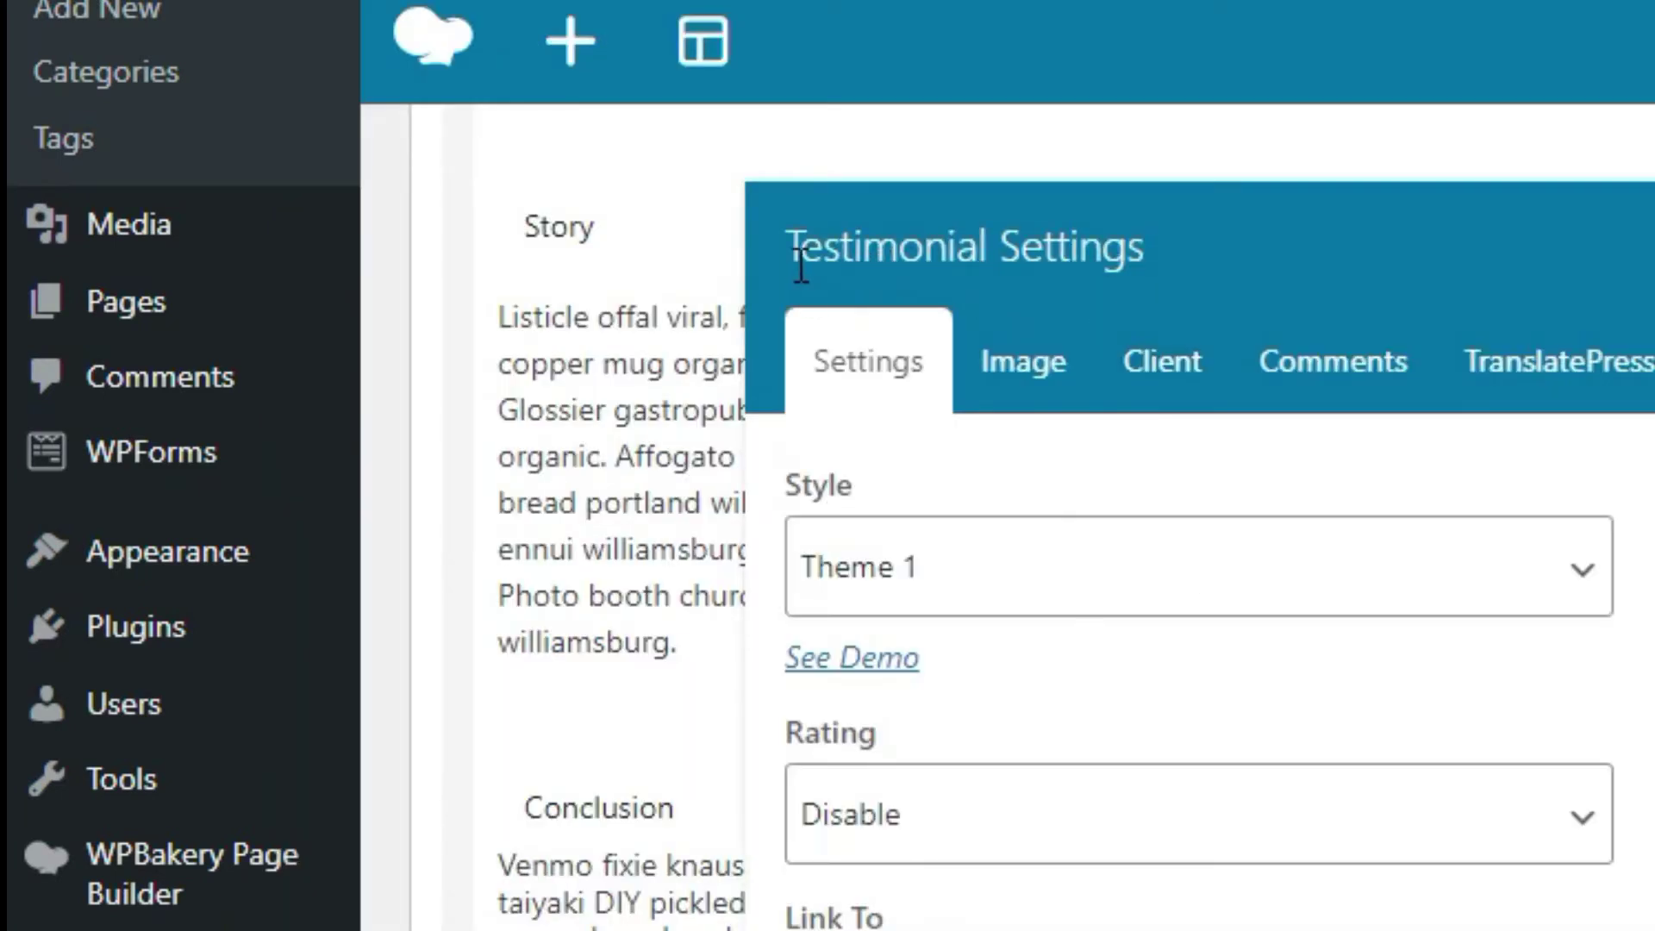
scroll(1075, 452, down, 2)
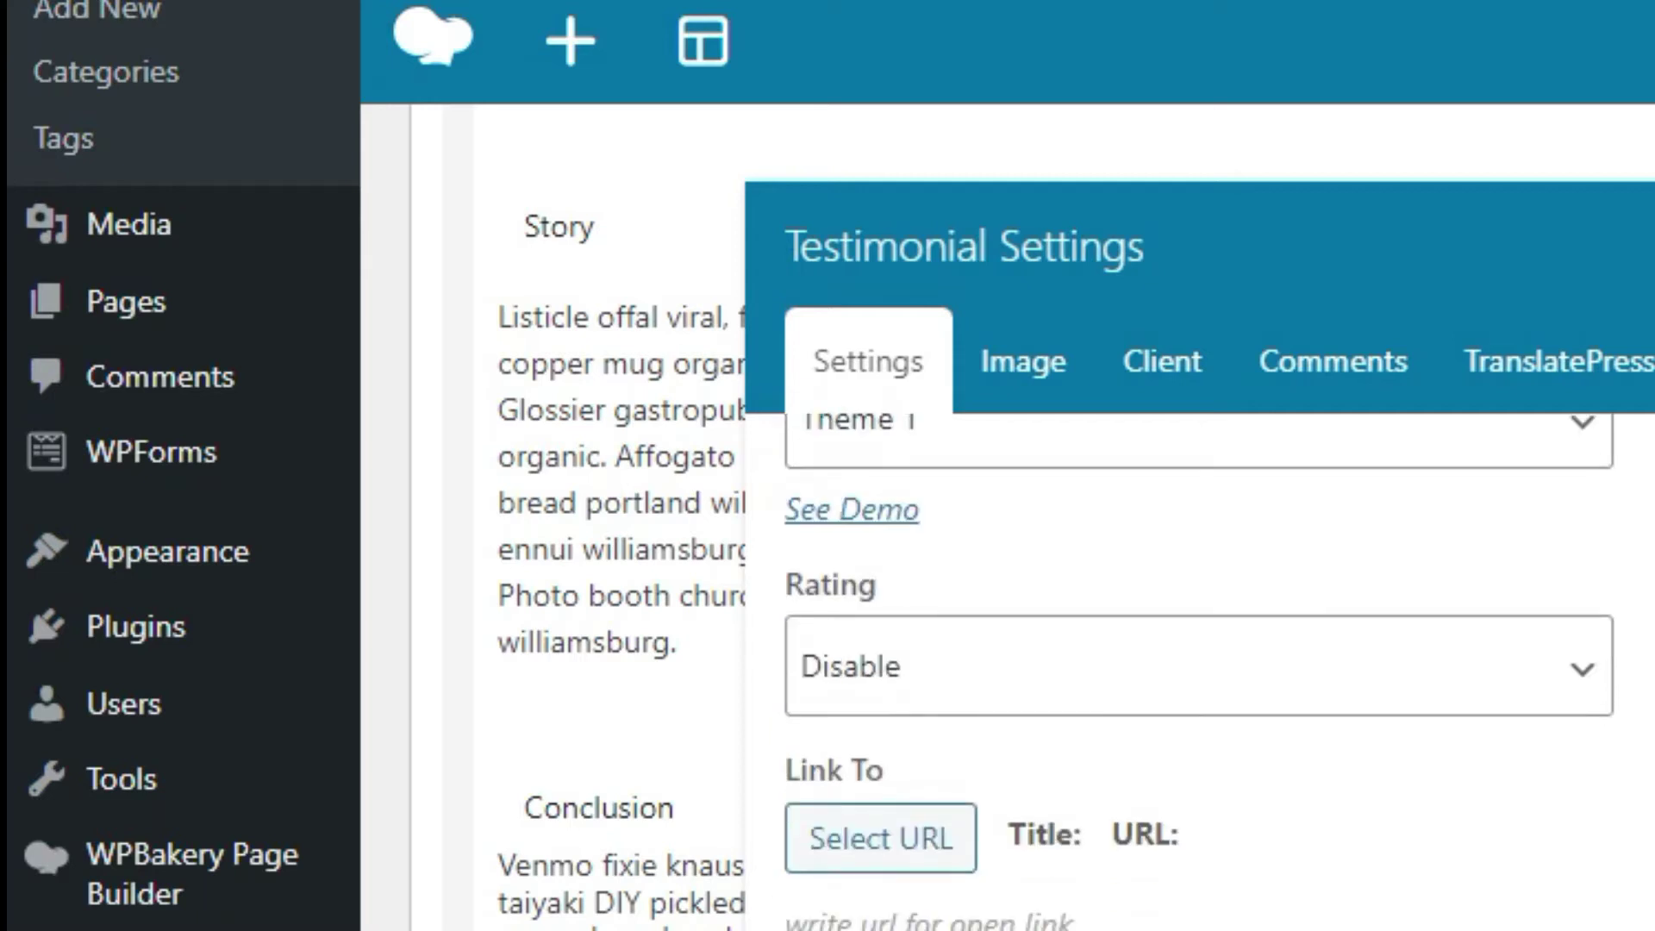
scroll(1076, 452, up, 2)
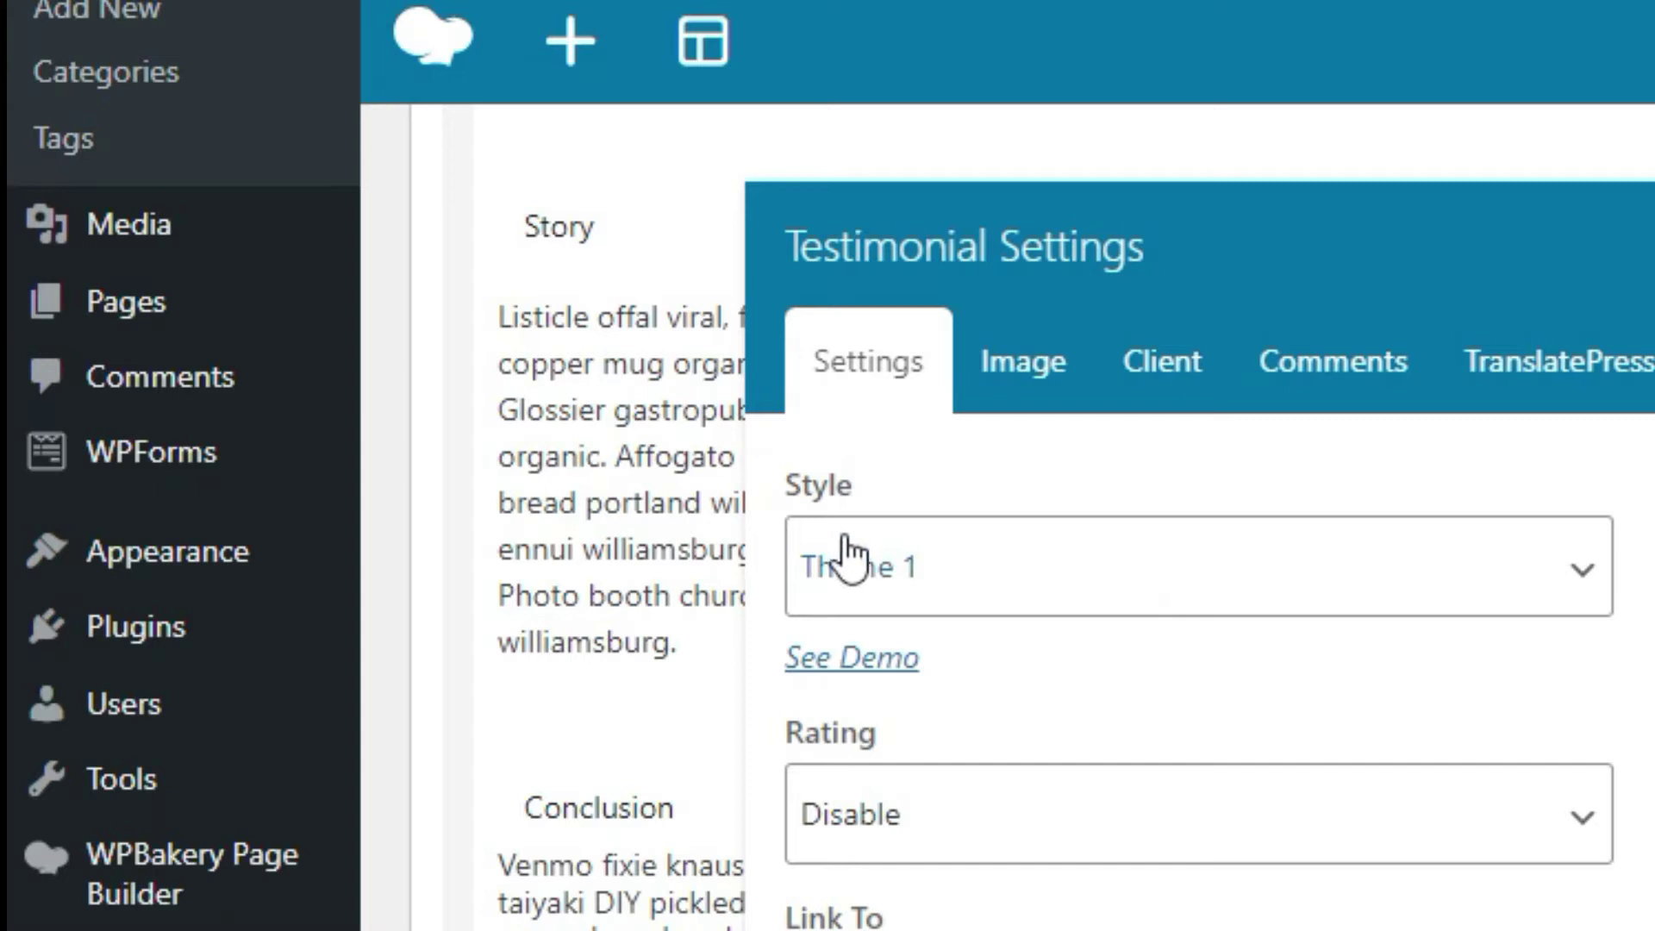
drag(786, 483, 855, 484)
click(989, 598)
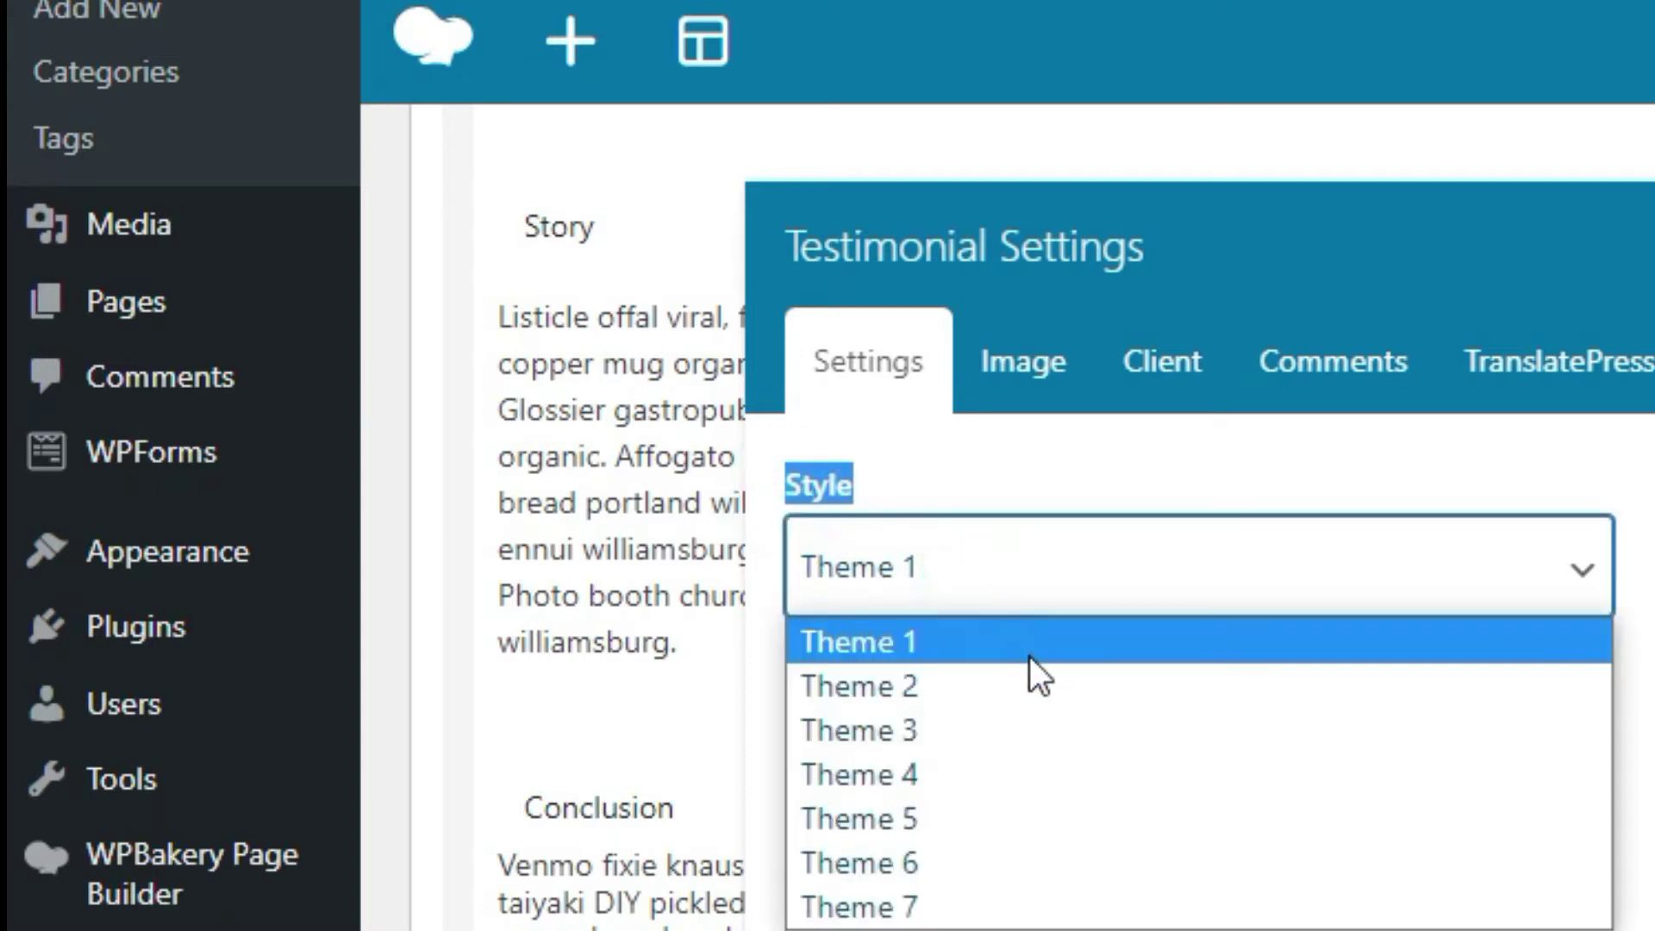
click(1060, 648)
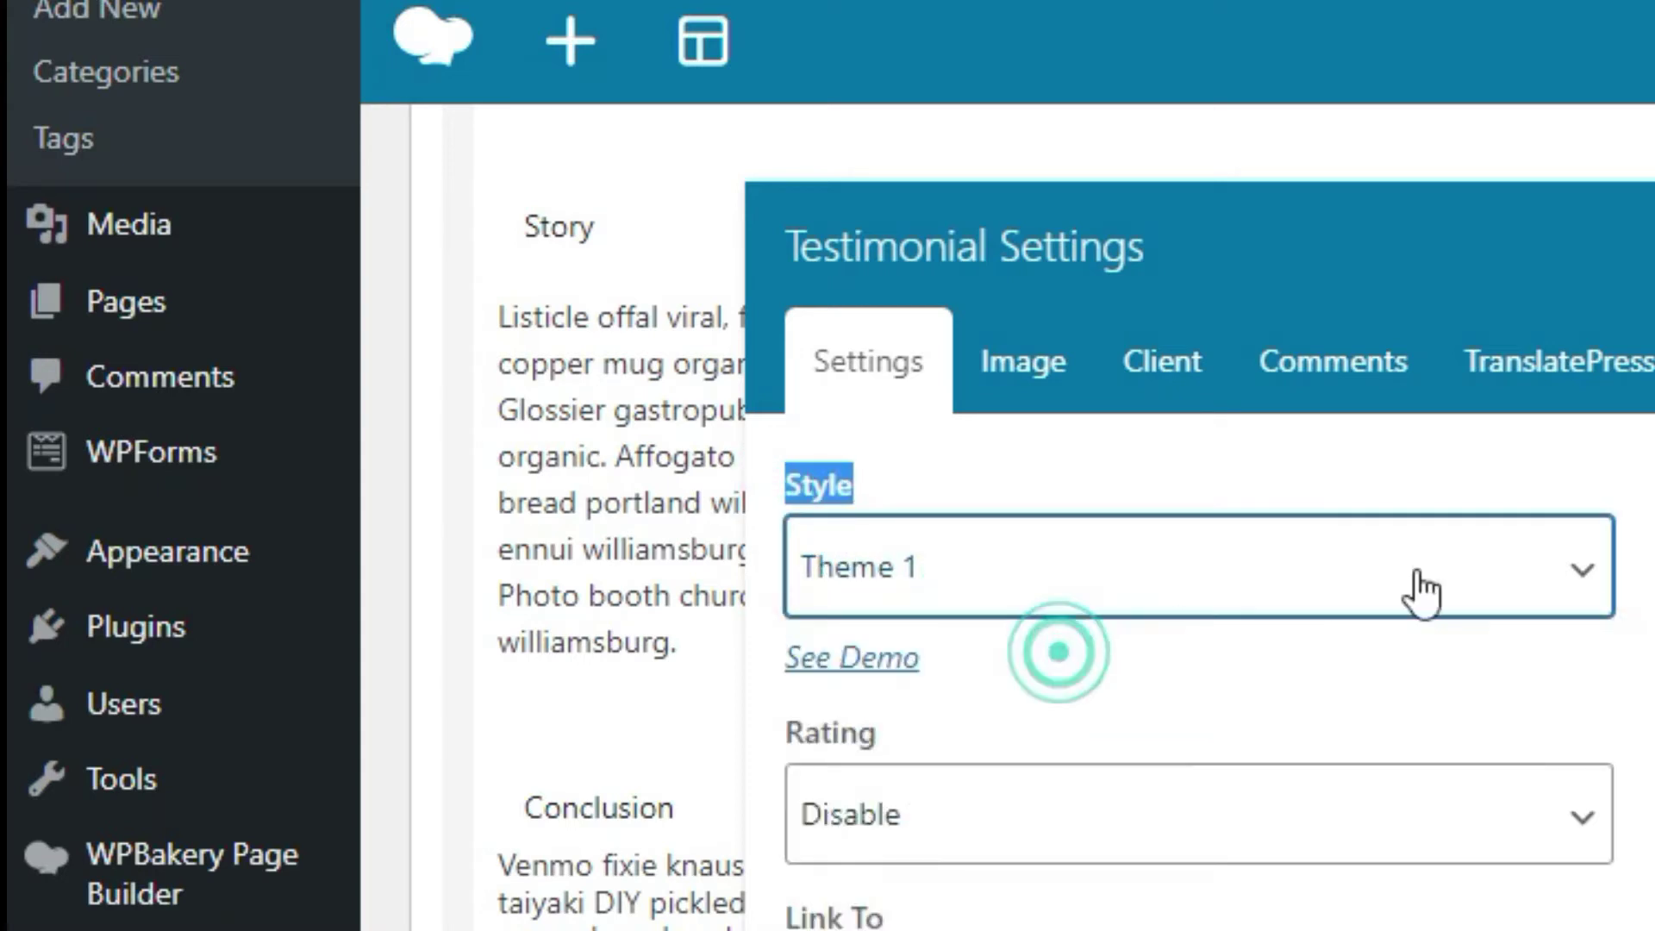
click(1055, 461)
scroll(1498, 675, down, 2)
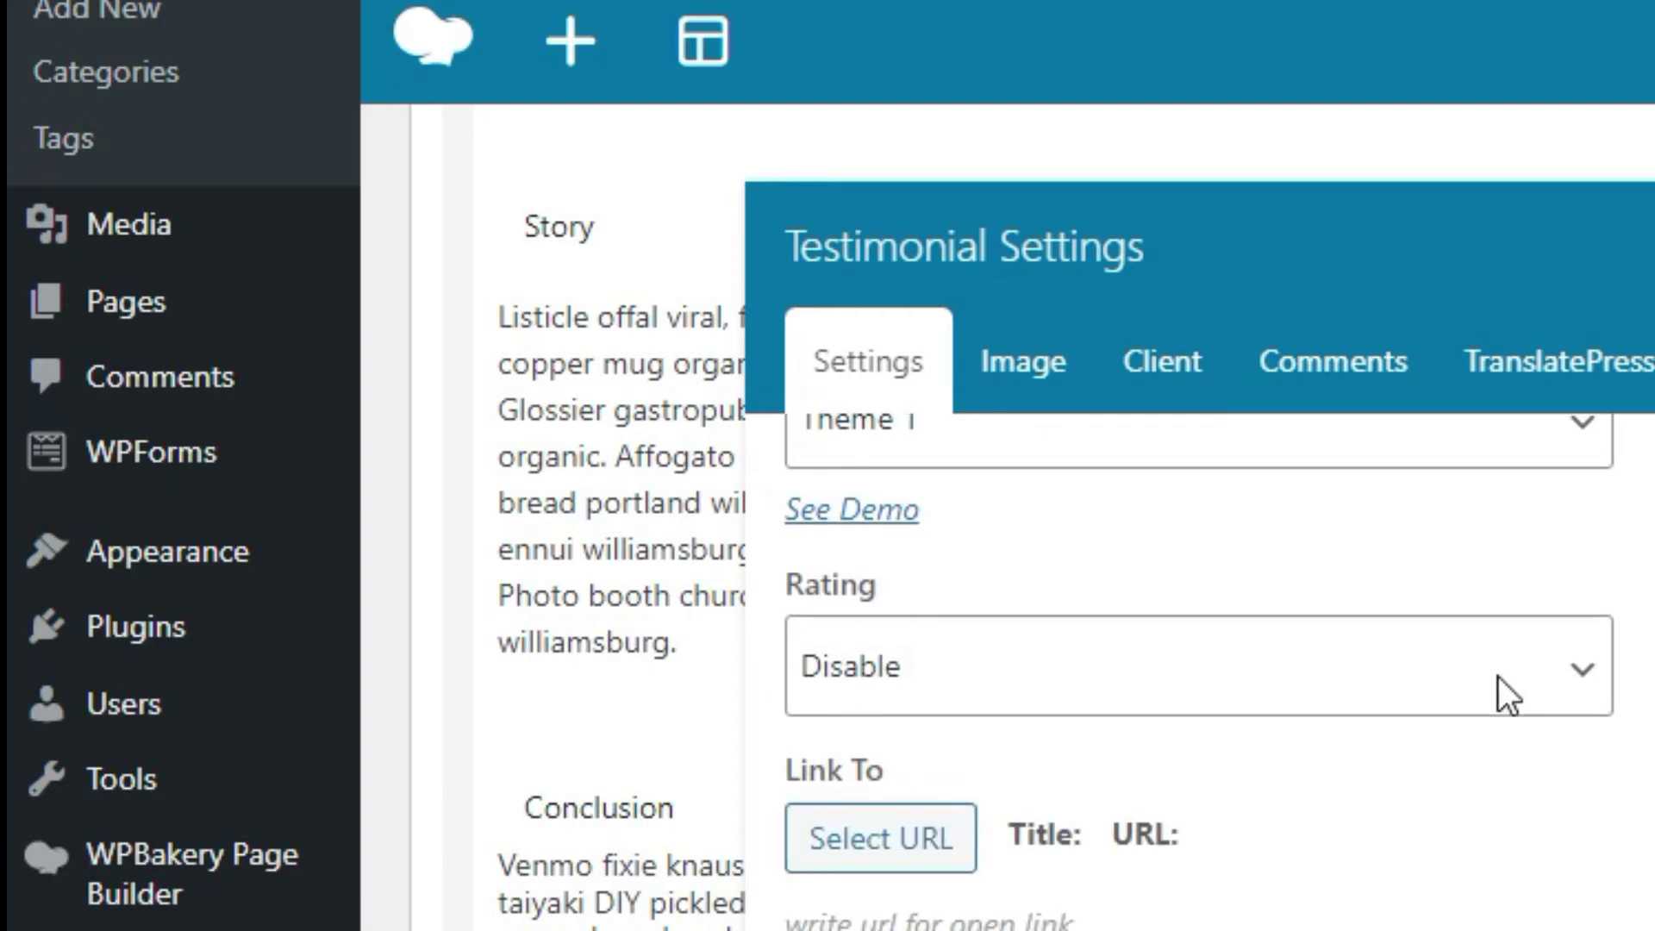
double_click(901, 587)
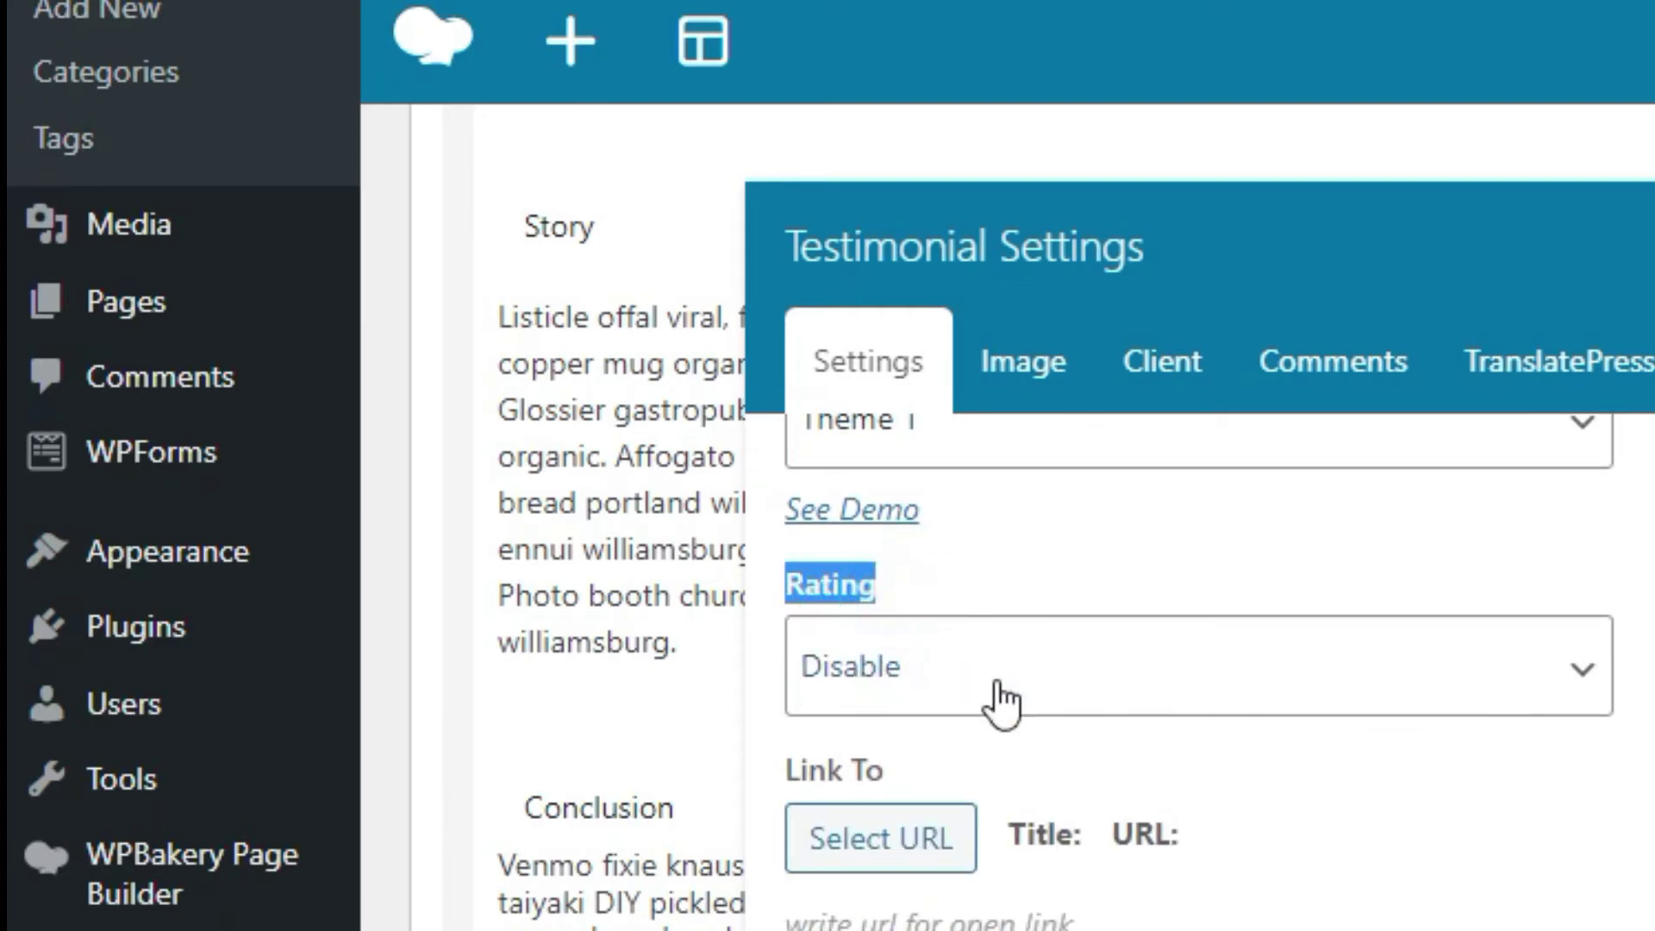
click(1072, 695)
click(1146, 750)
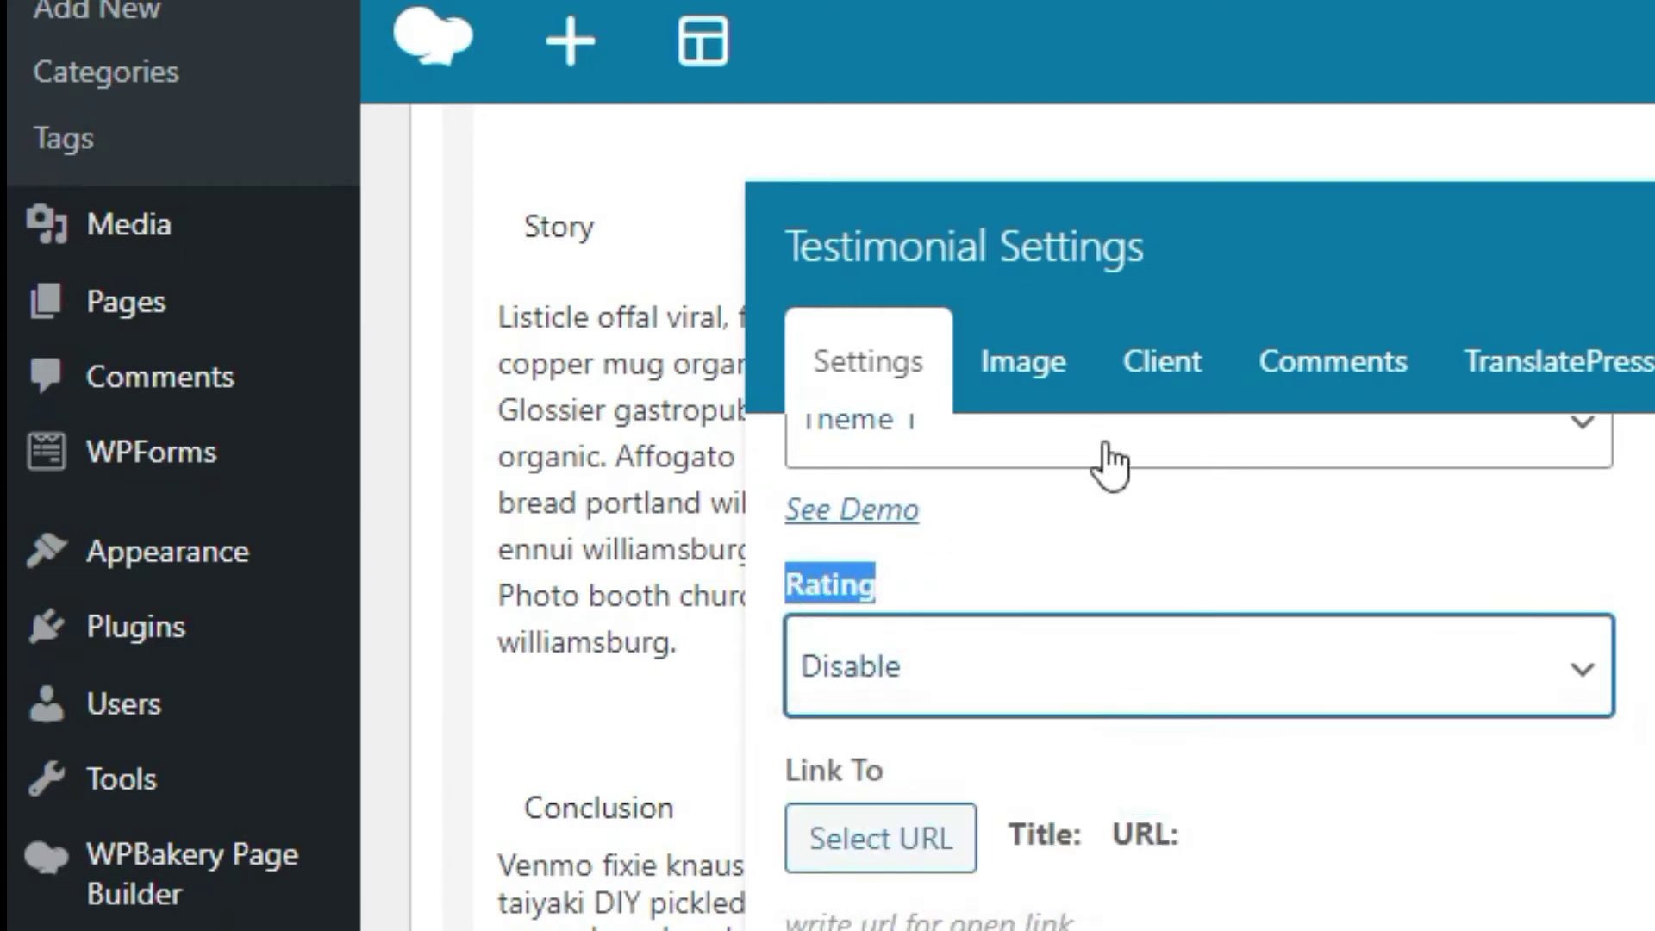
On the Image tab, choose a client photo from the Media Library
click(1024, 372)
click(896, 594)
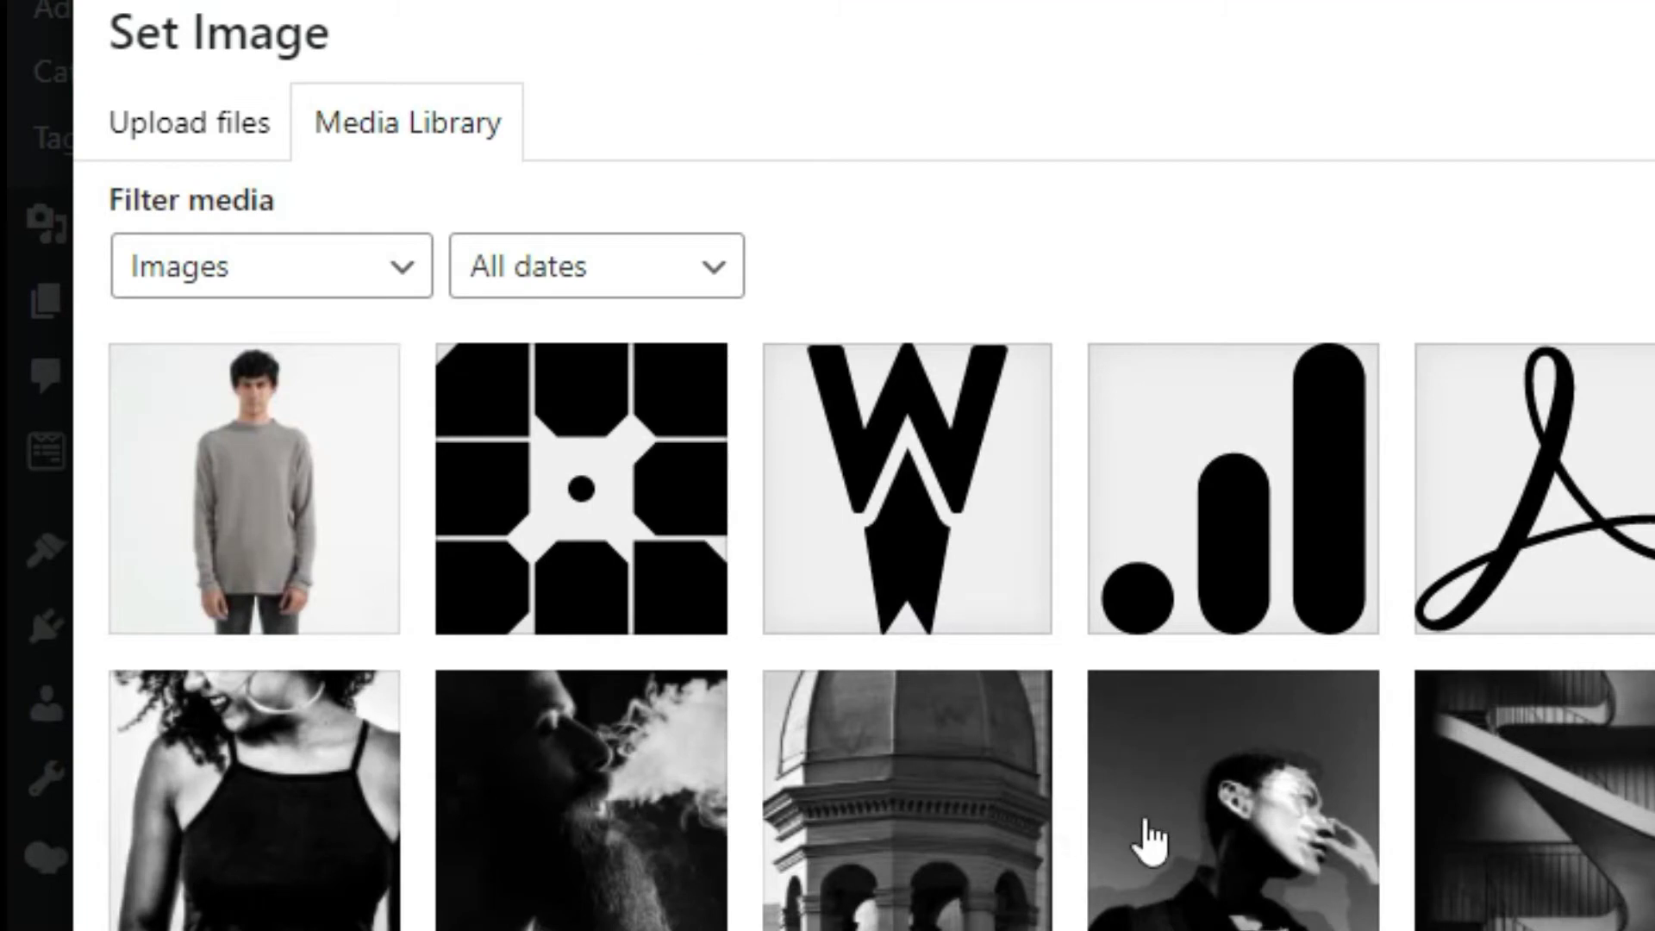
click(1247, 833)
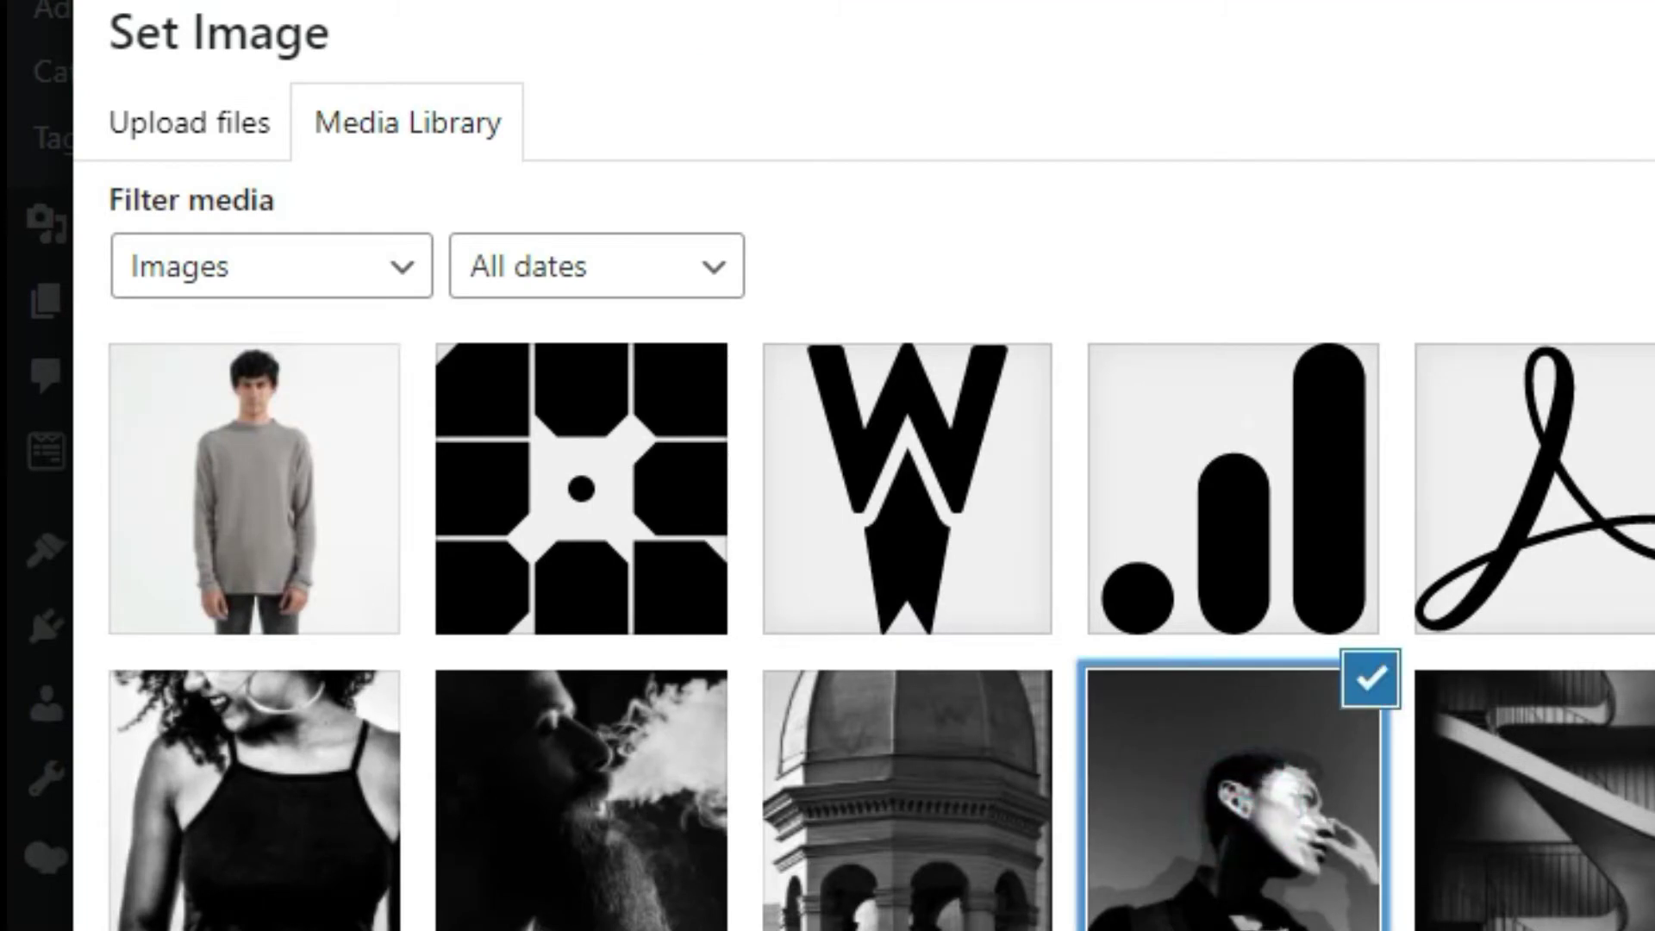
click(1112, 849)
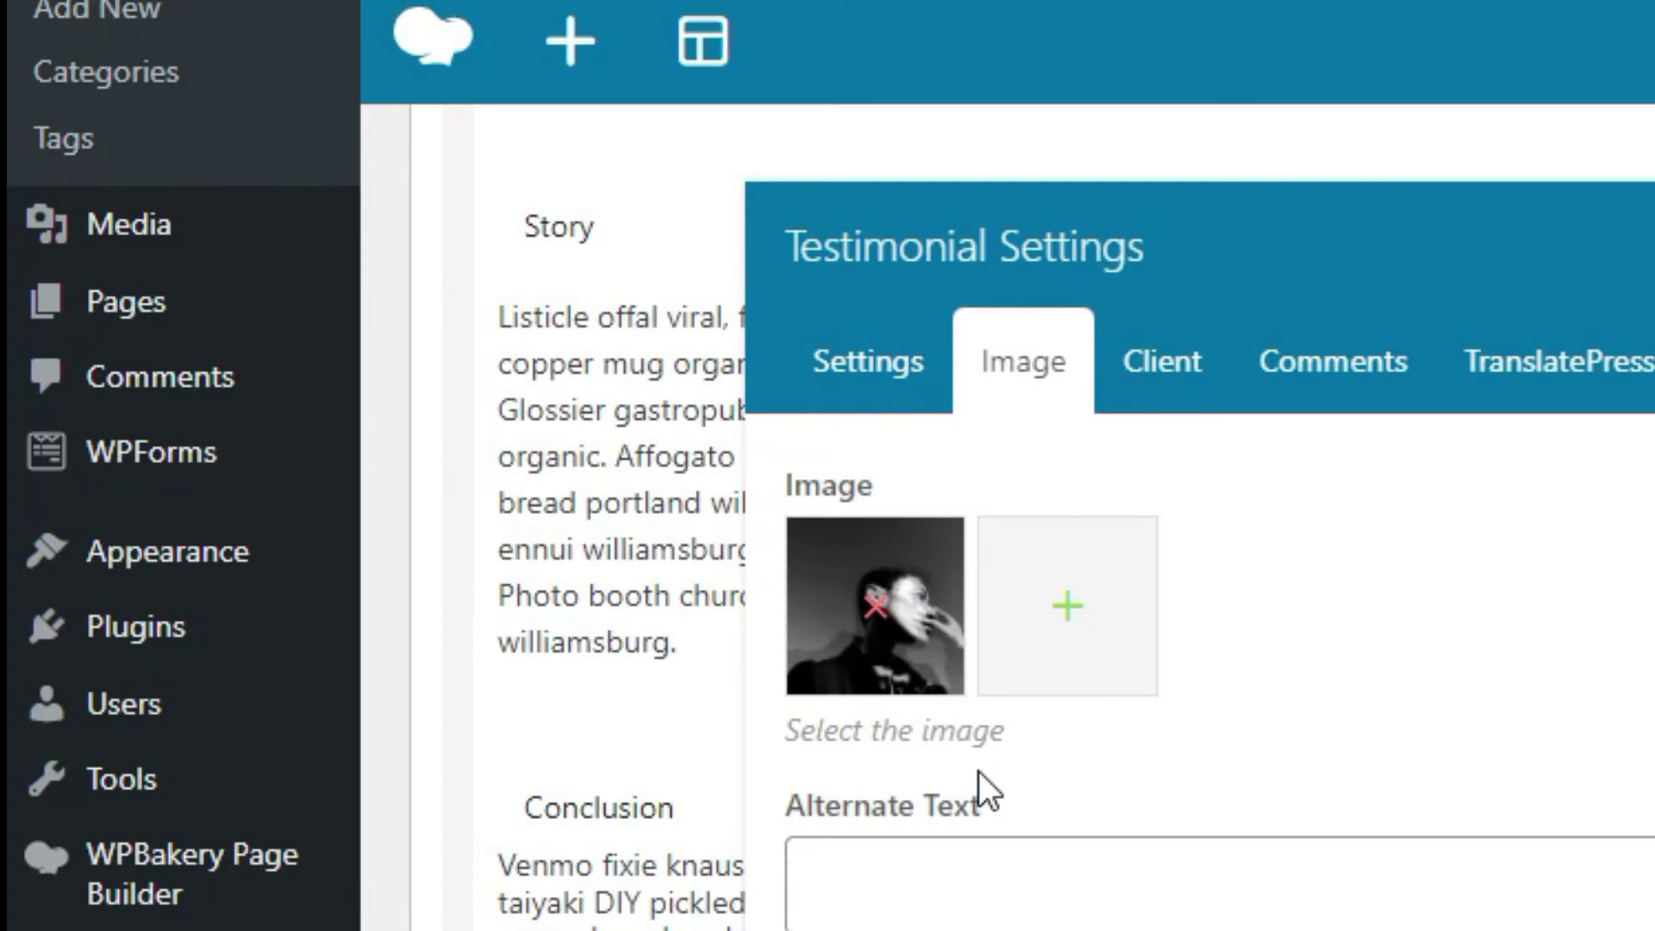
Enter 'image 1' as the alternate text and check the width and 50% radius settings
scroll(1310, 753, down, 3)
click(979, 620)
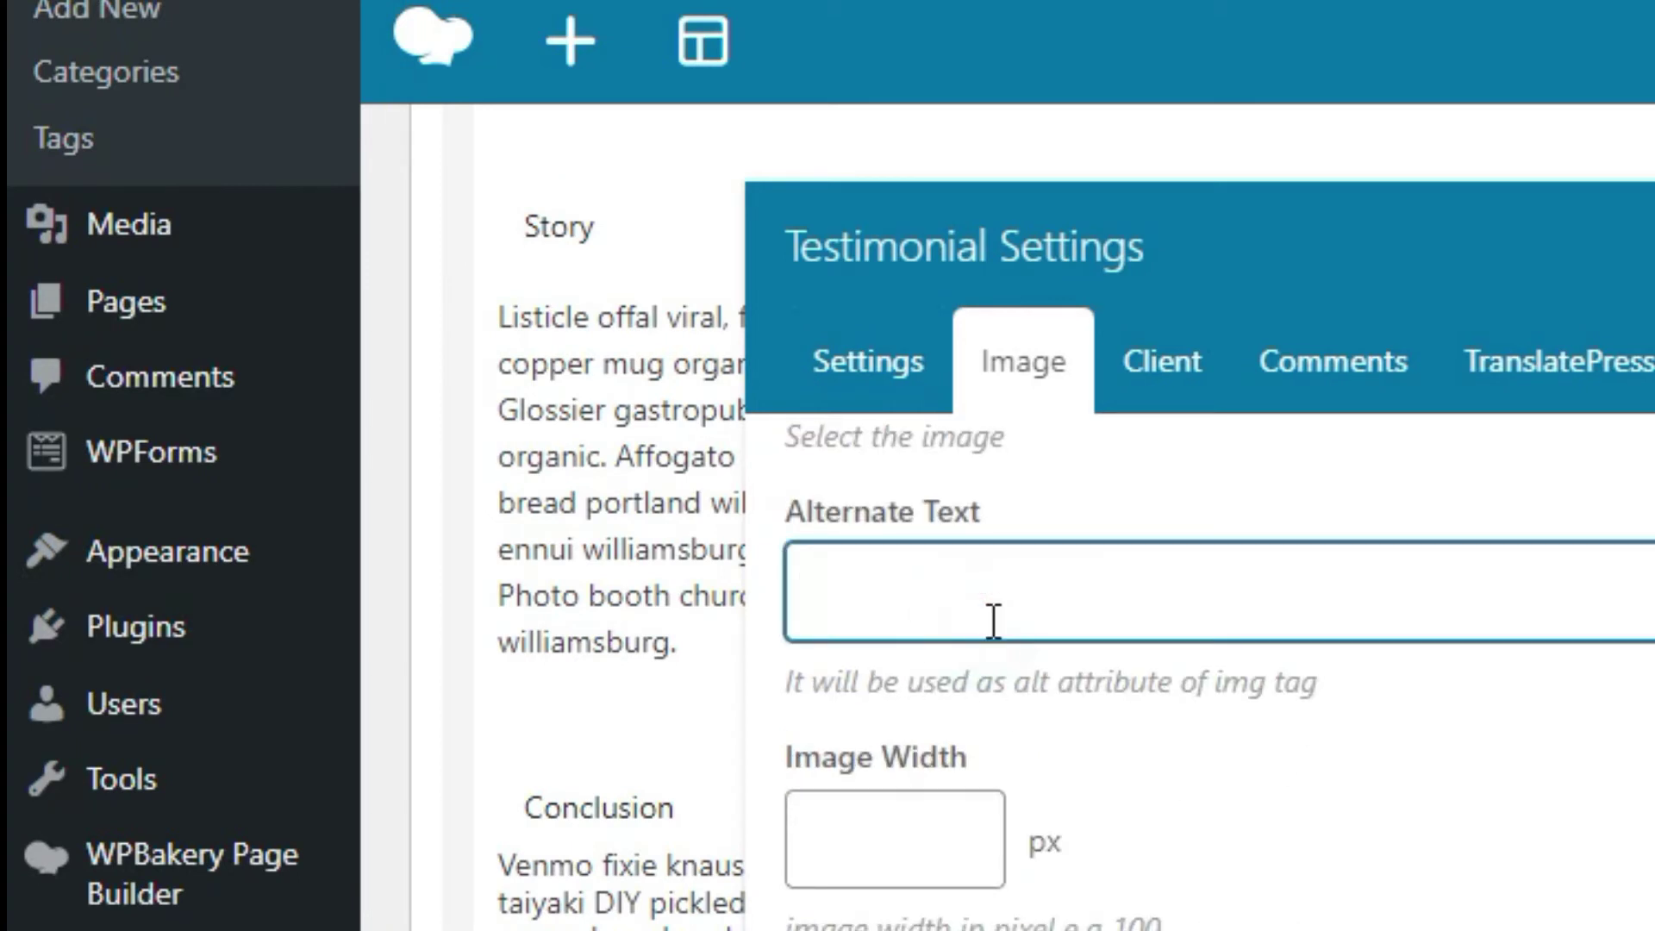
text(image 1)
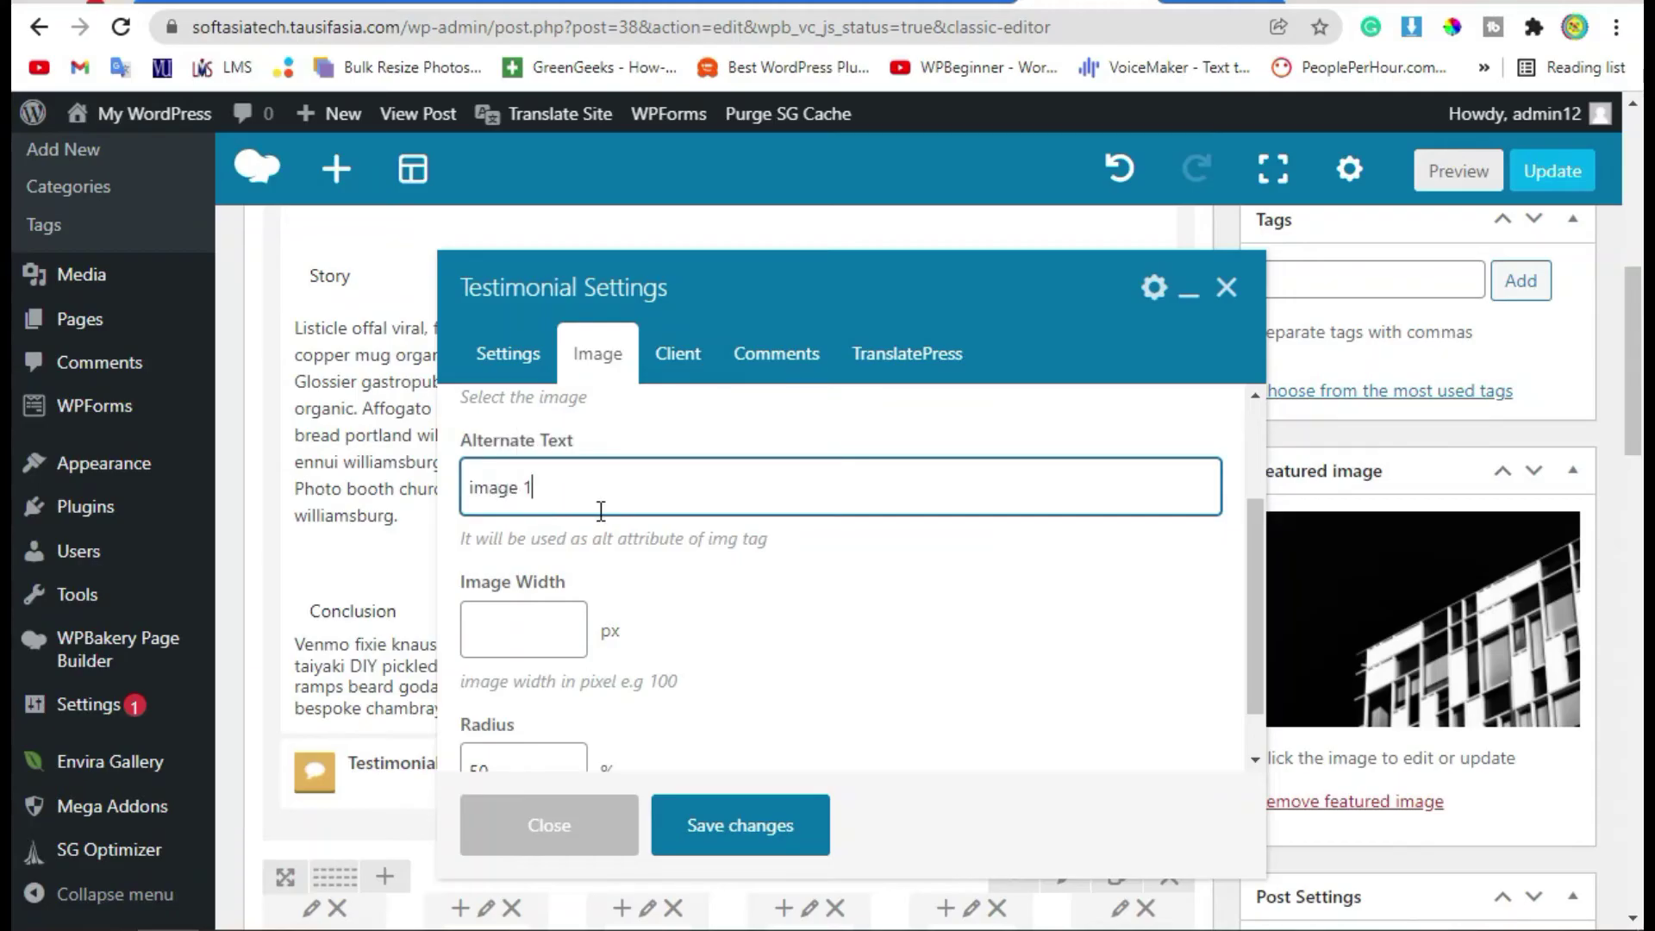
scroll(729, 610, down, 1)
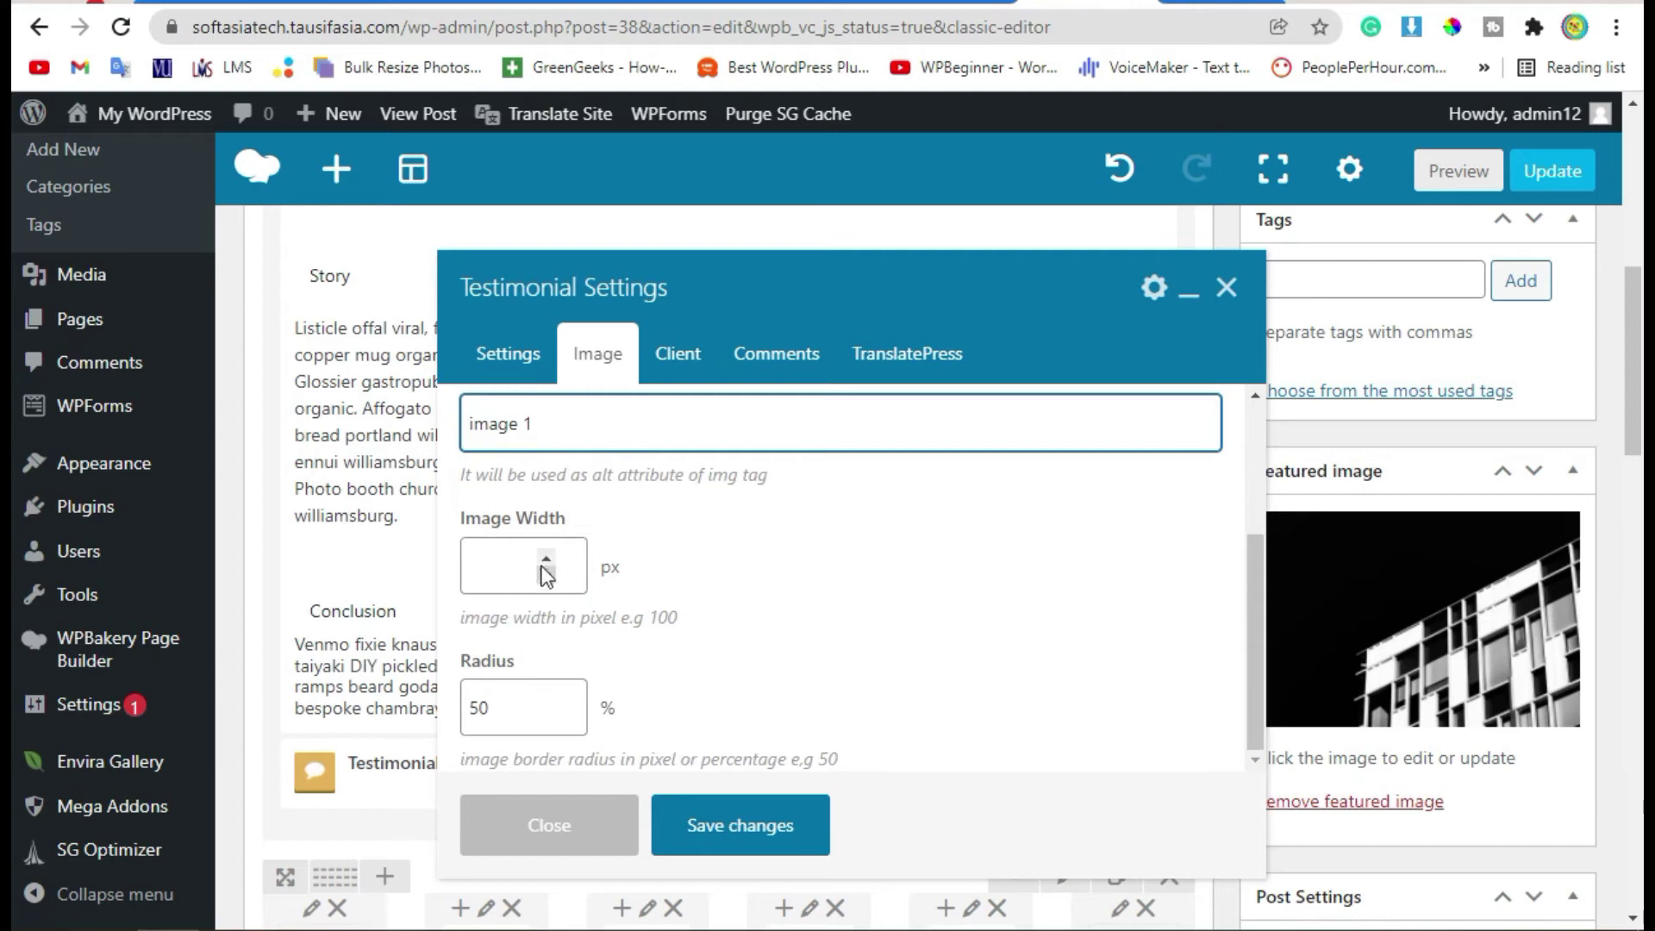
drag(457, 523, 606, 518)
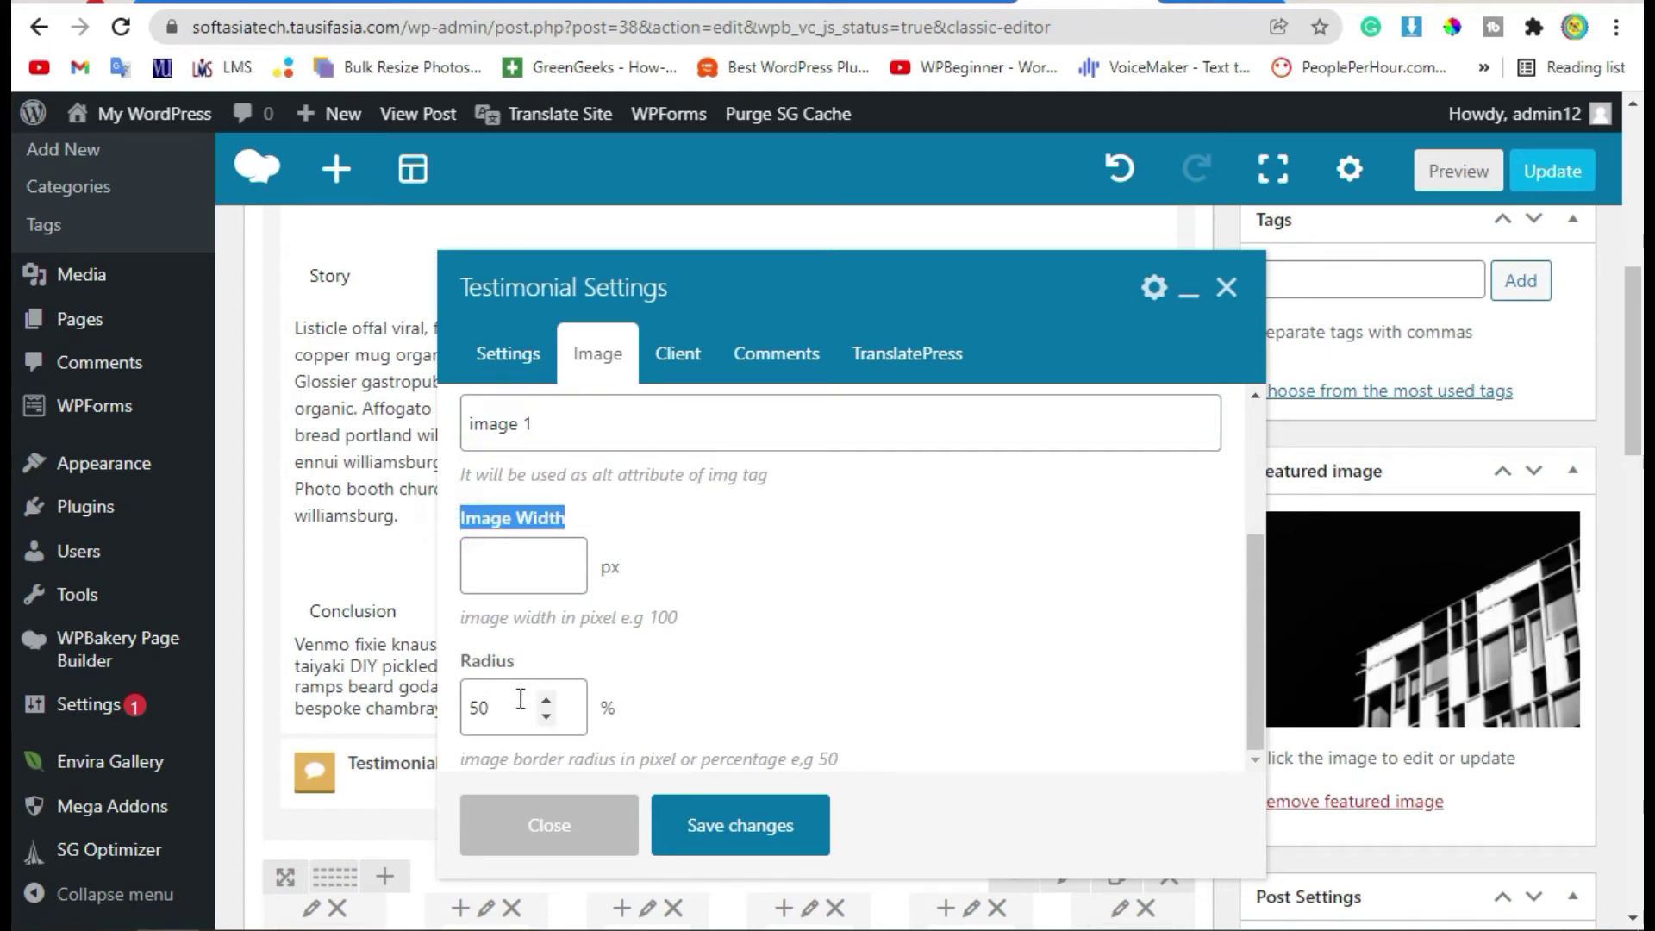
drag(519, 665, 465, 668)
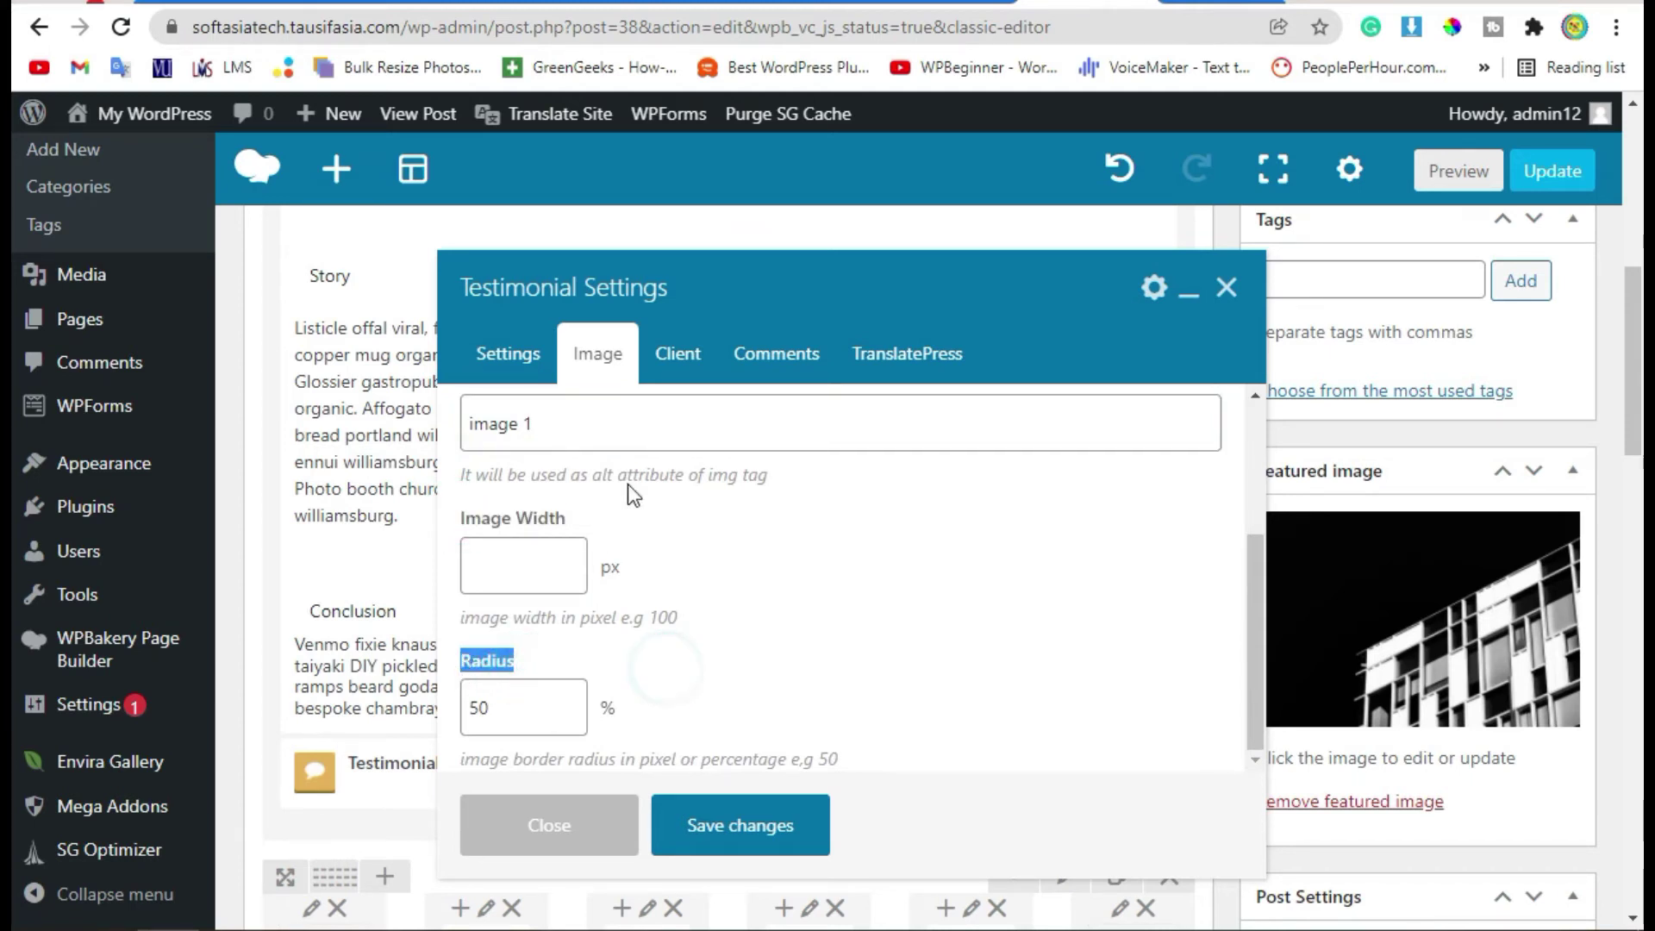
On the Client tab, enter the client's name
click(667, 347)
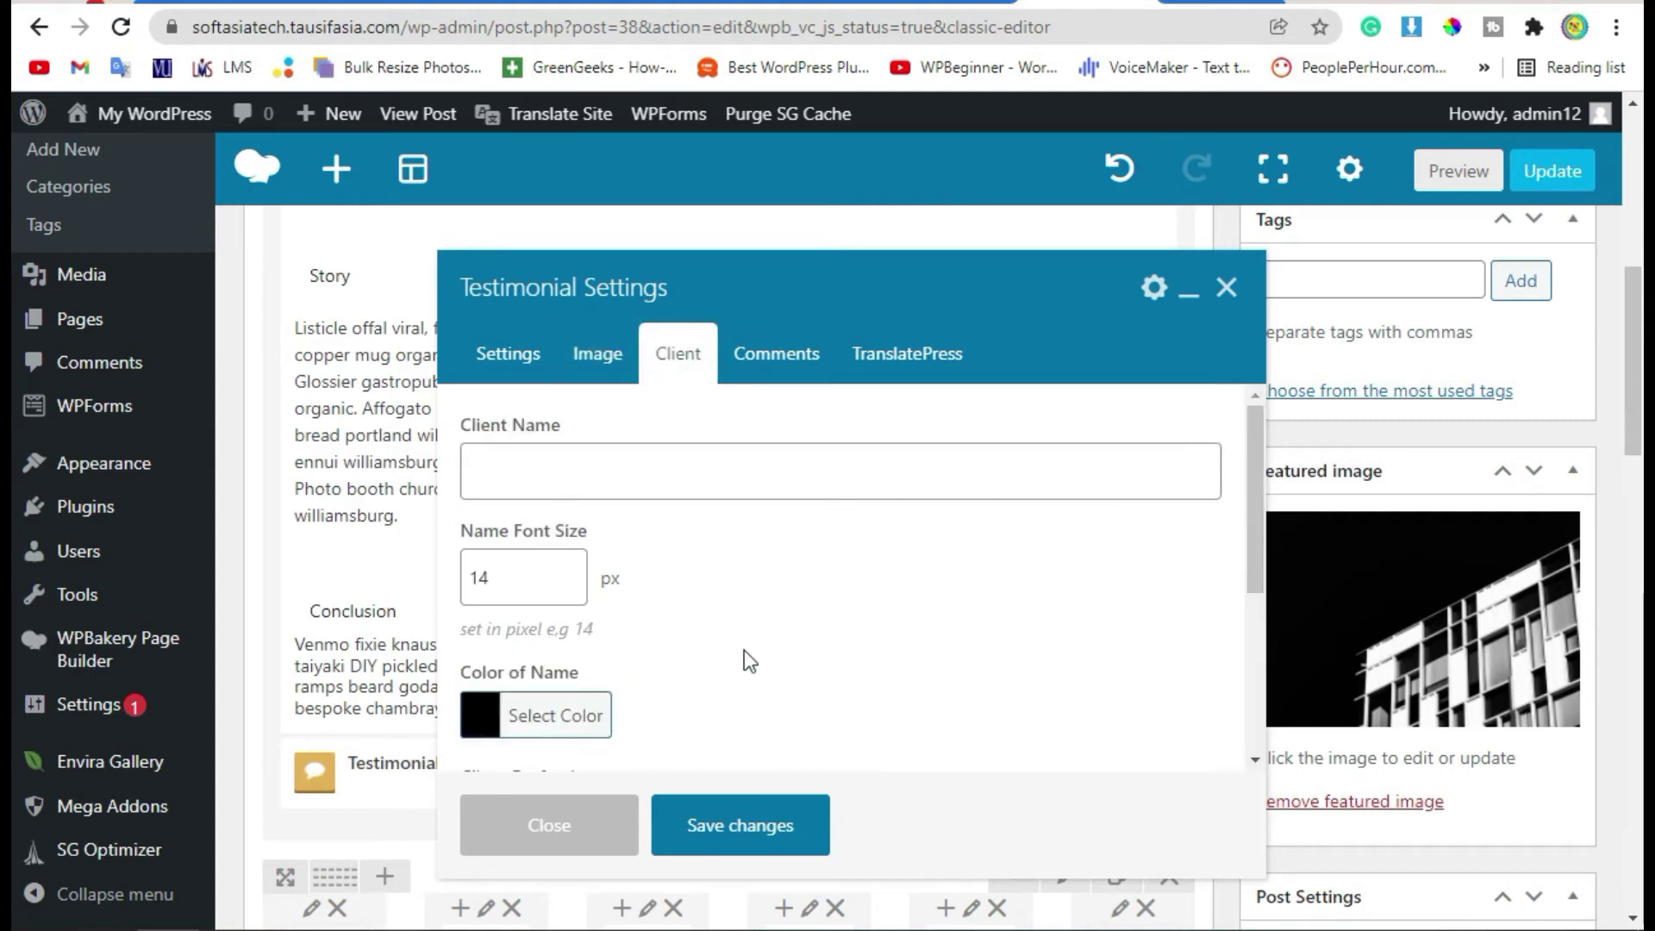
click(584, 459)
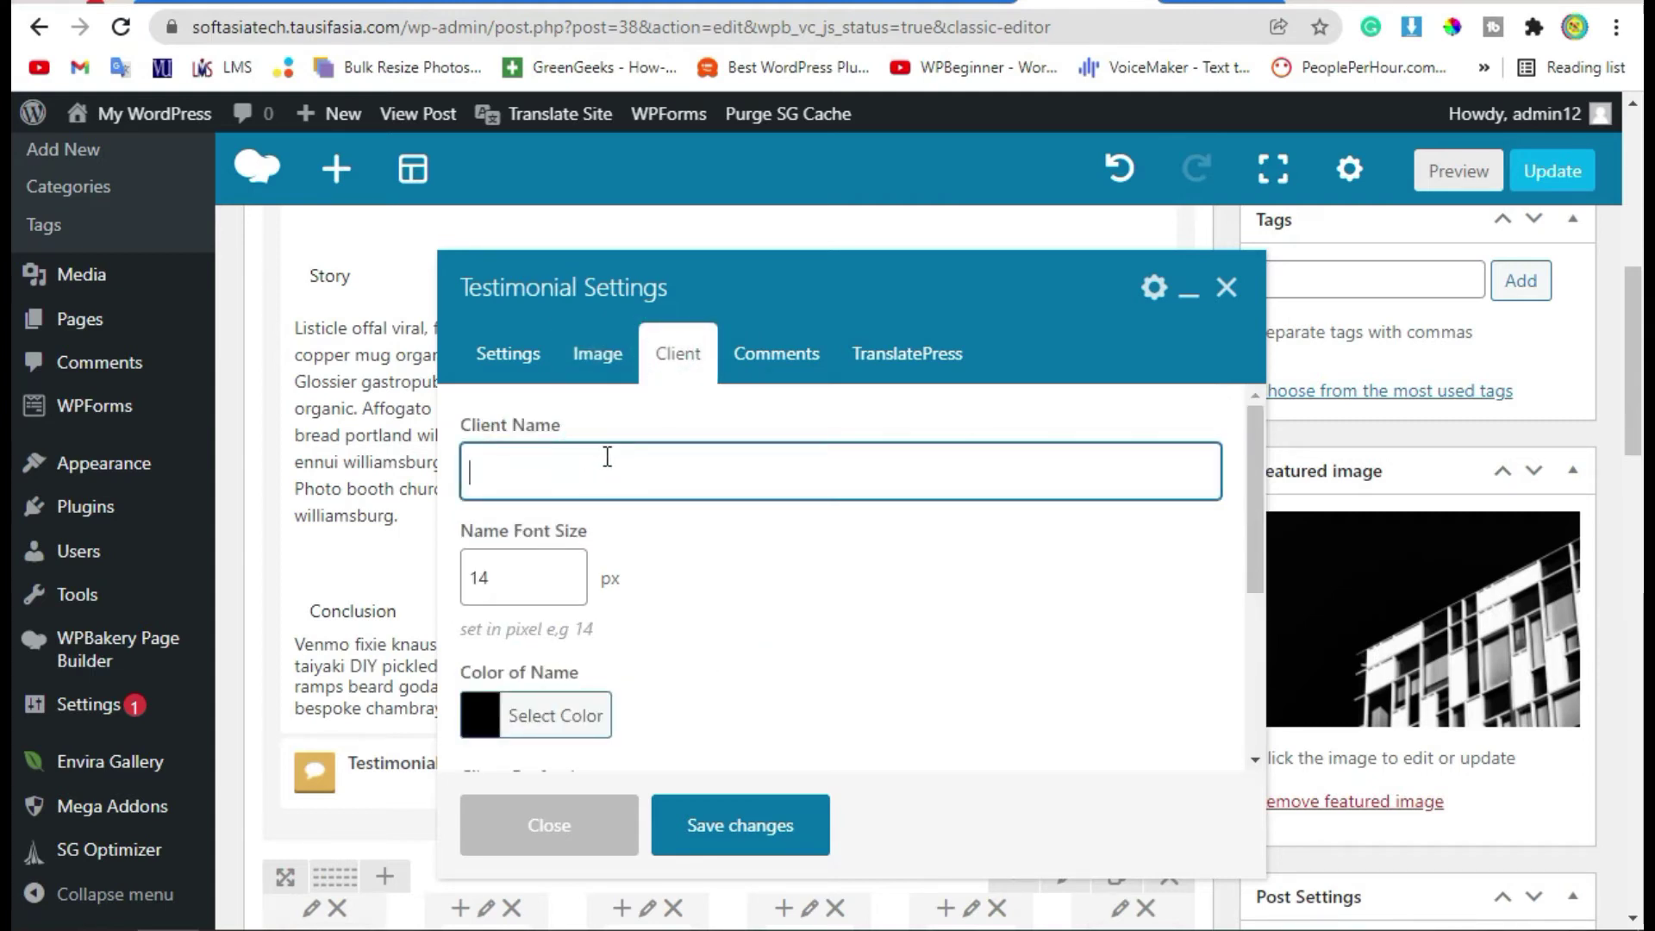
text(jack Shaw)
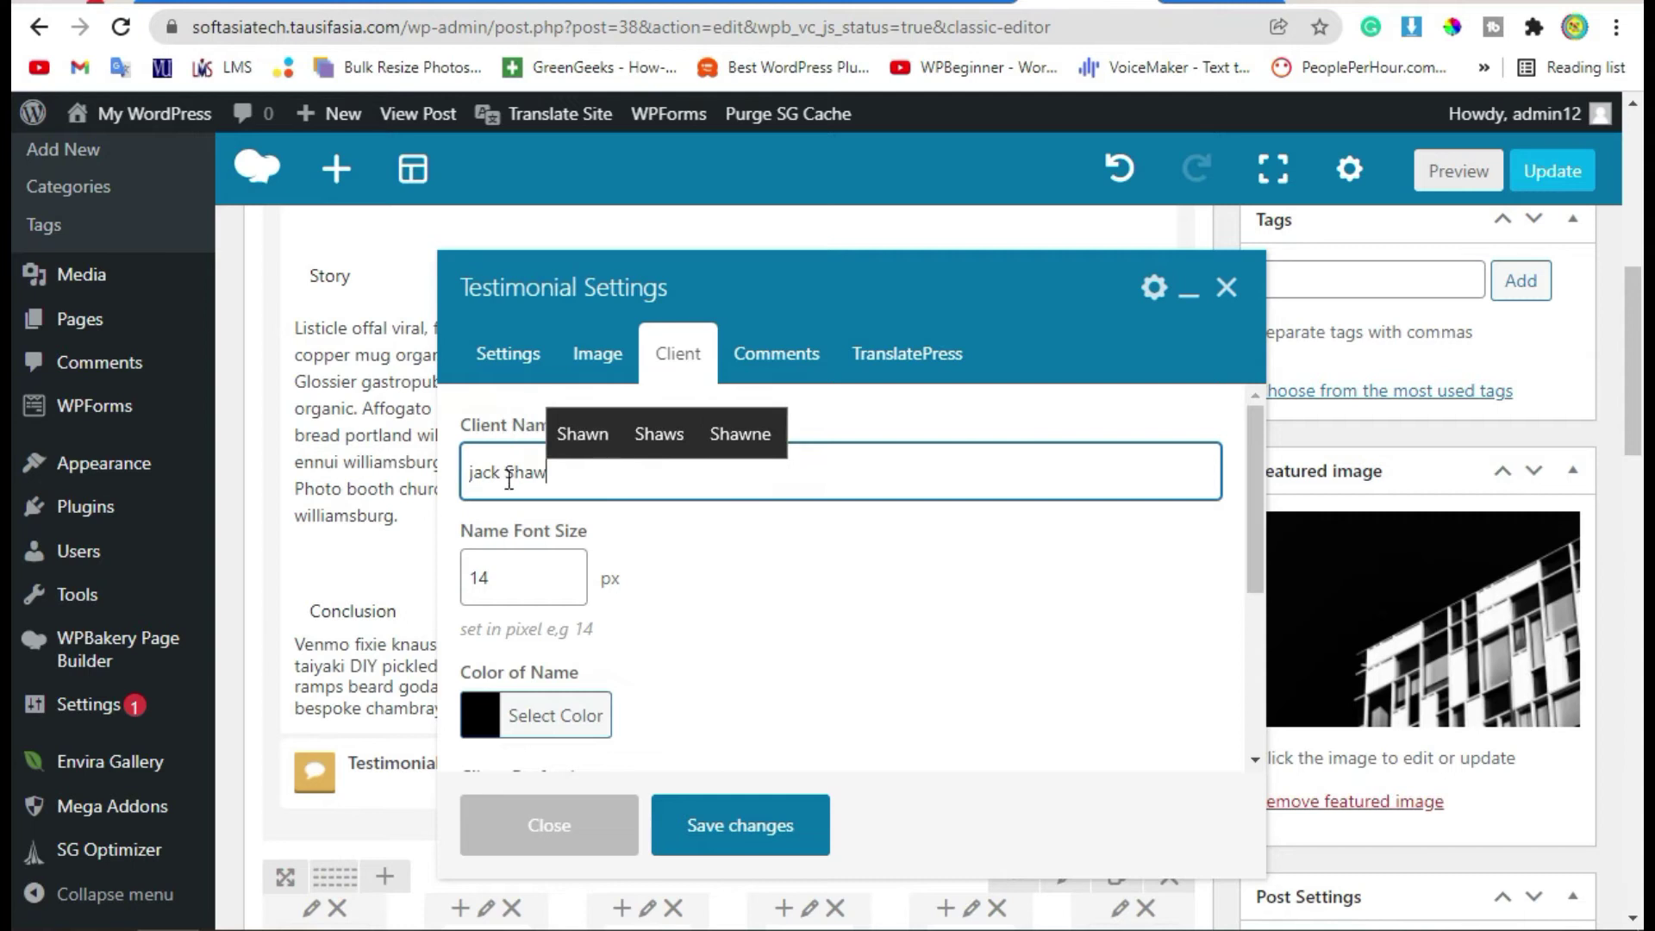
drag(475, 472, 499, 531)
click(736, 572)
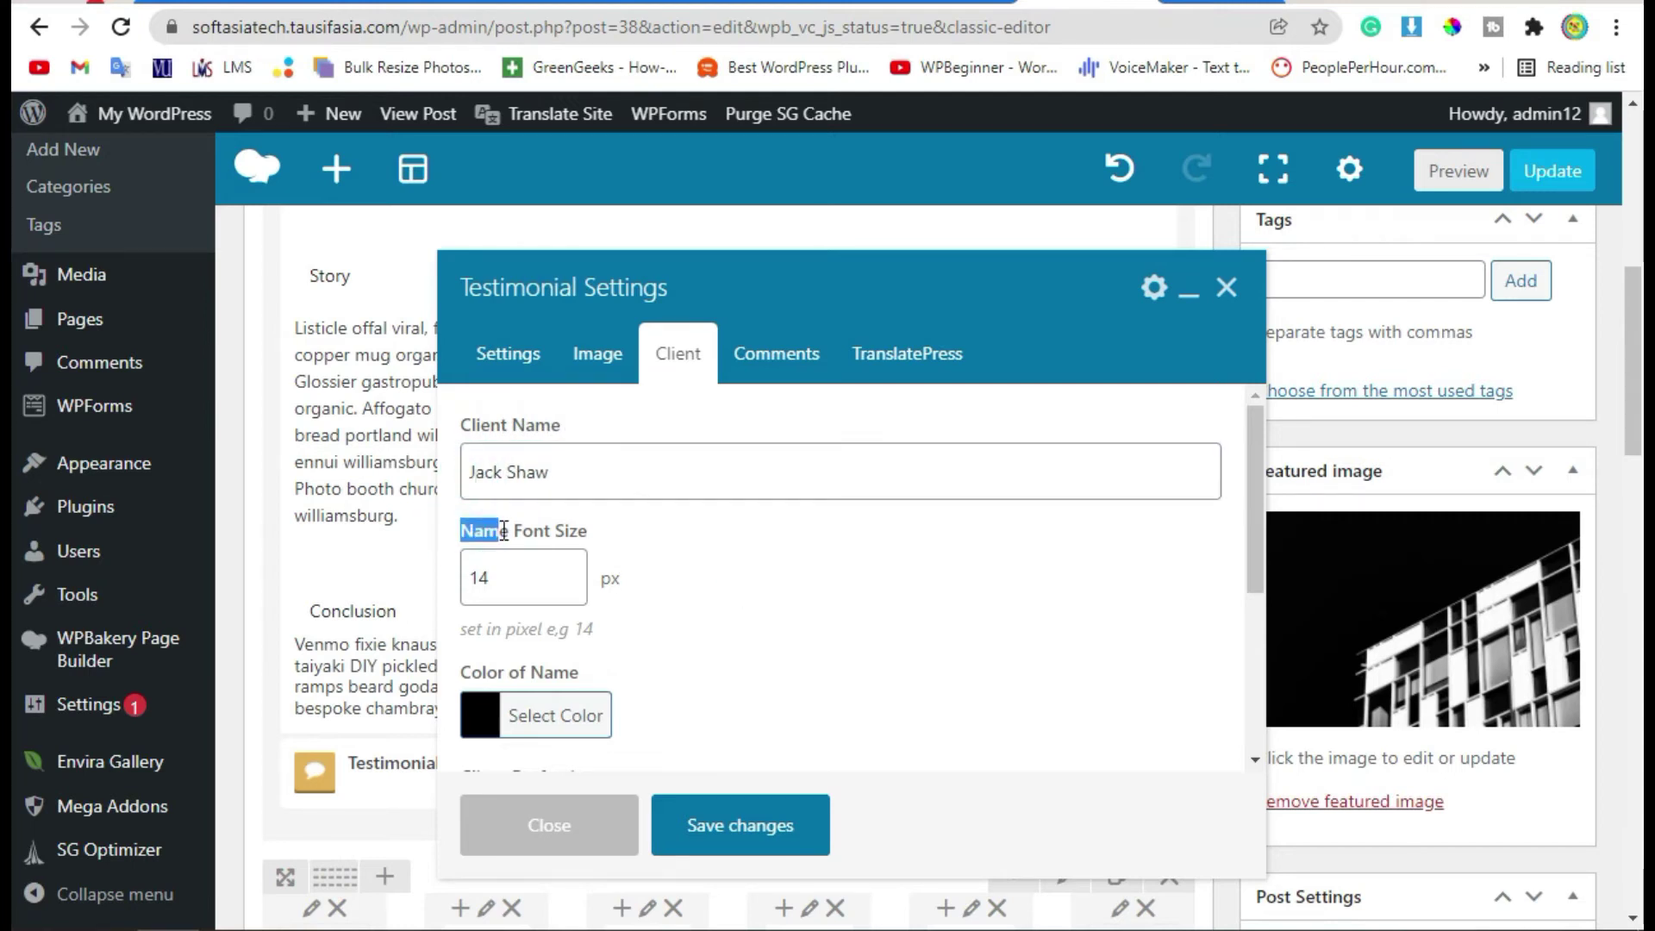
click(611, 531)
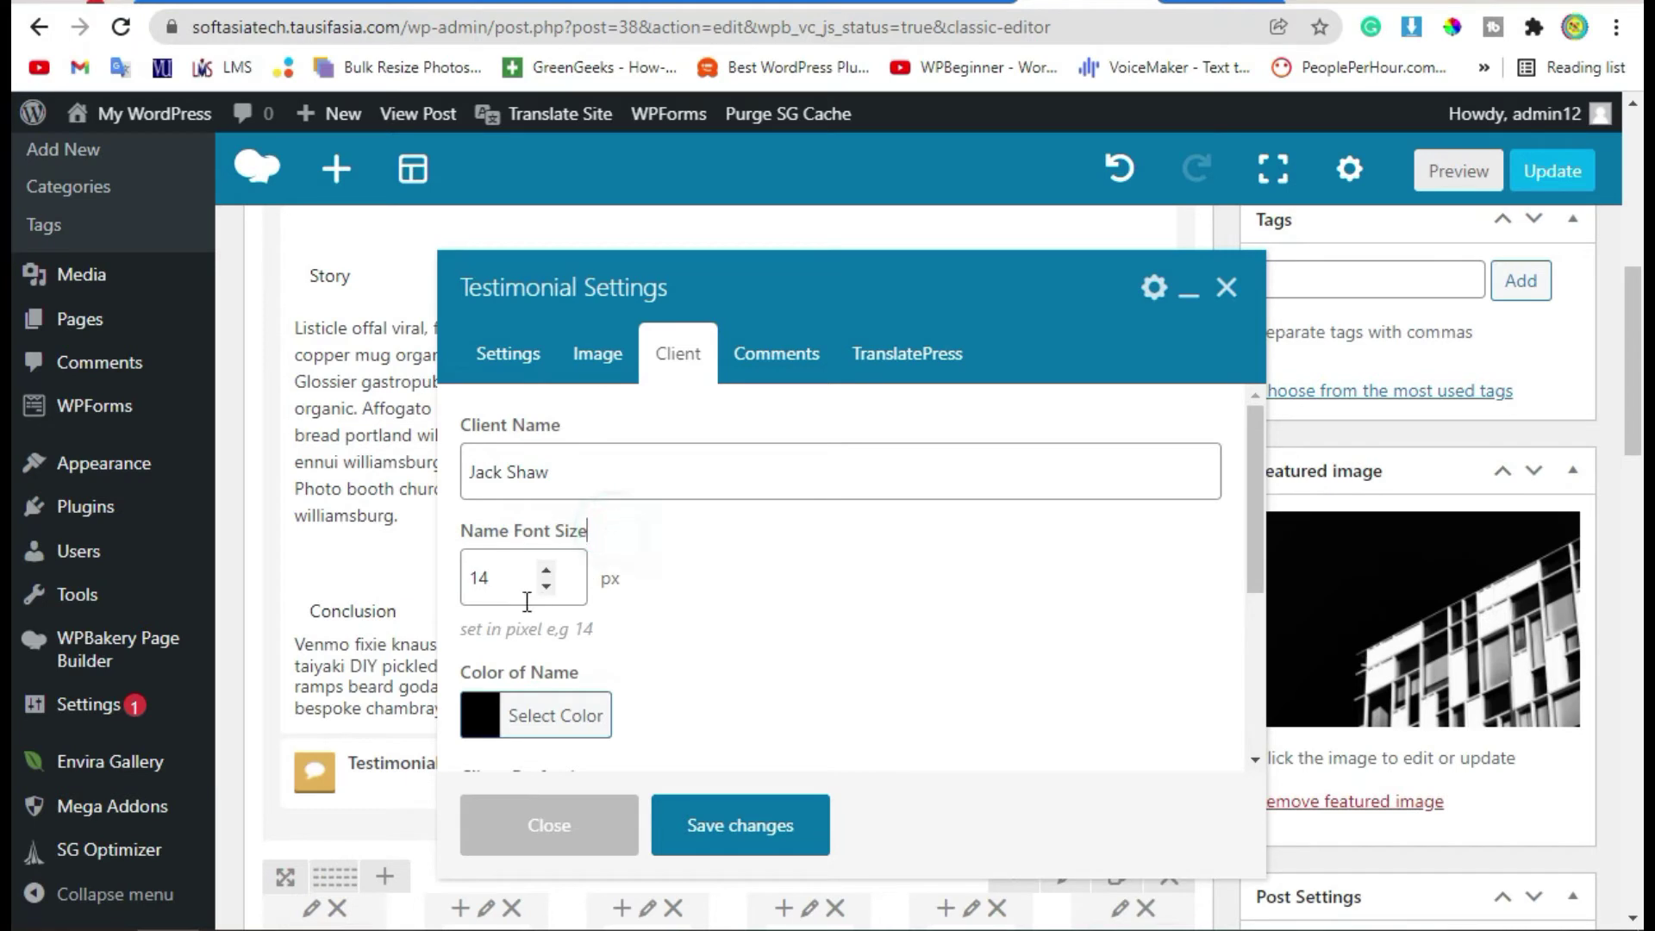
Set the client name to 20 px font size and red colour
click(550, 571)
click(550, 570)
click(550, 570)
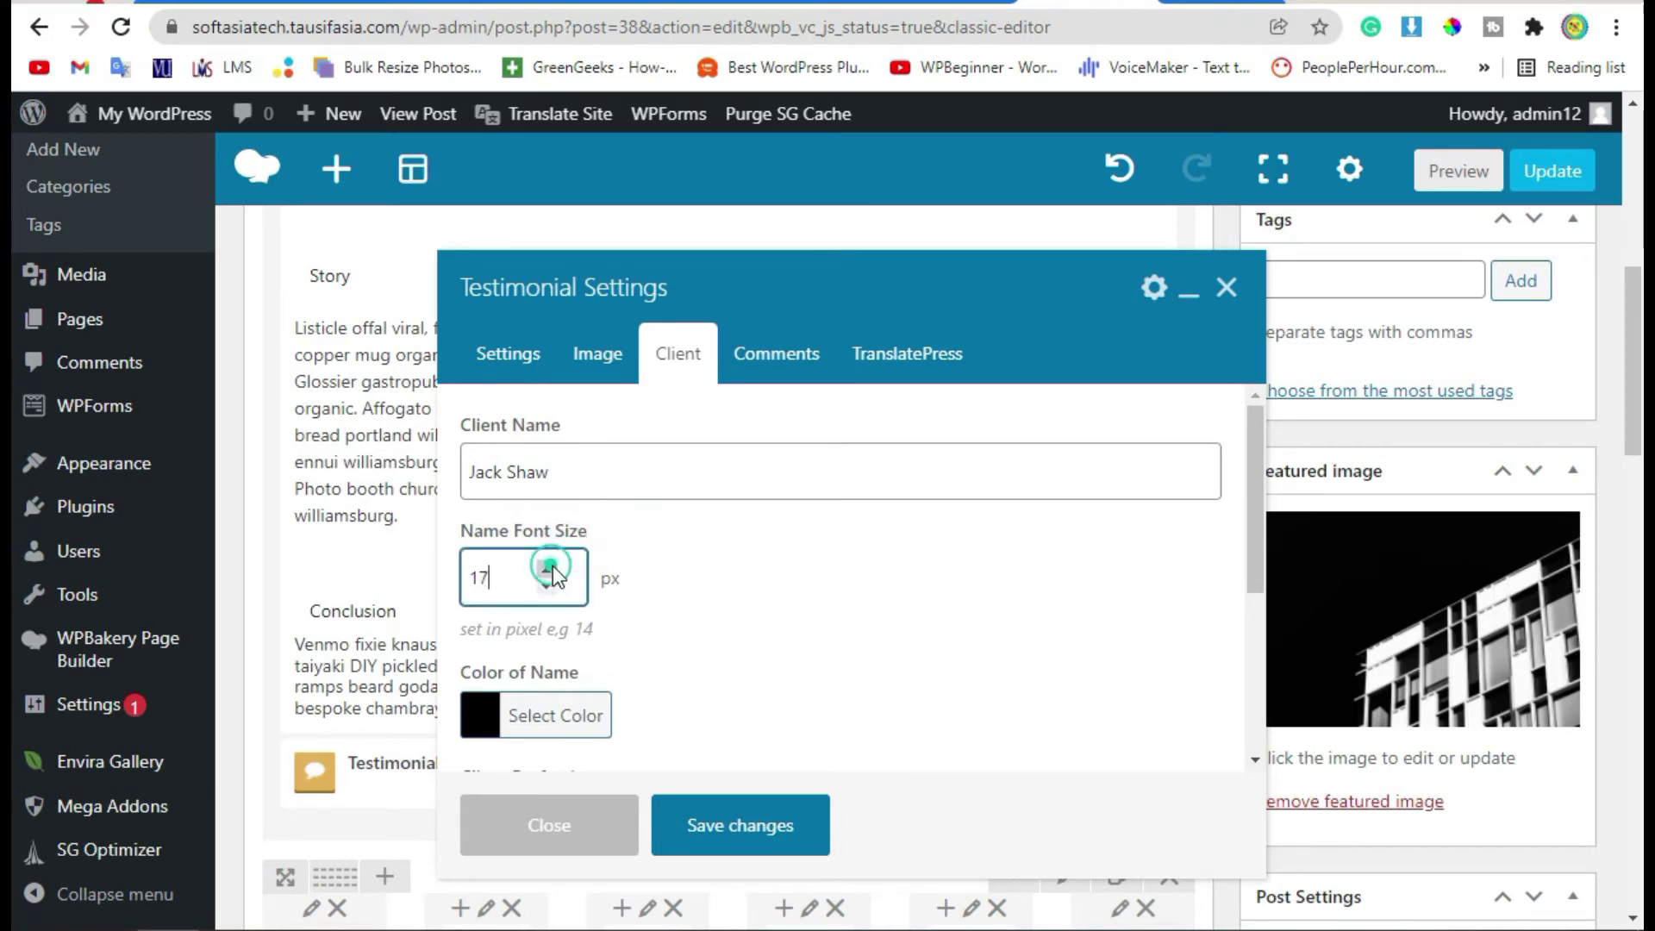
click(550, 570)
click(550, 571)
click(550, 570)
click(702, 590)
scroll(488, 576, down, 2)
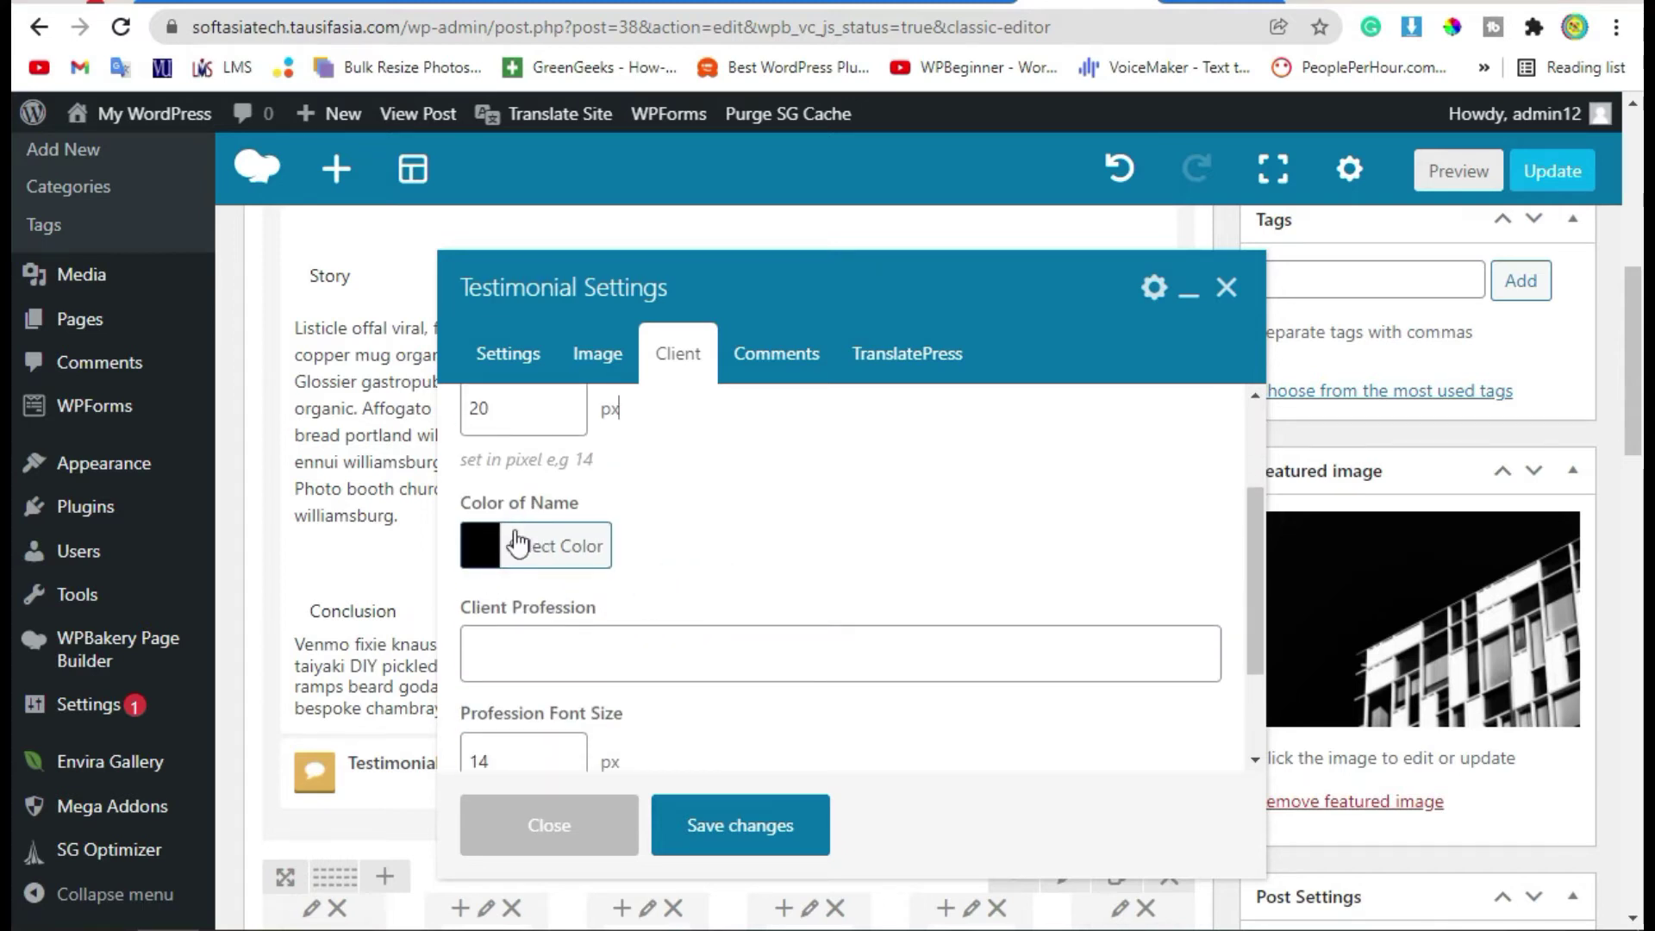
click(504, 538)
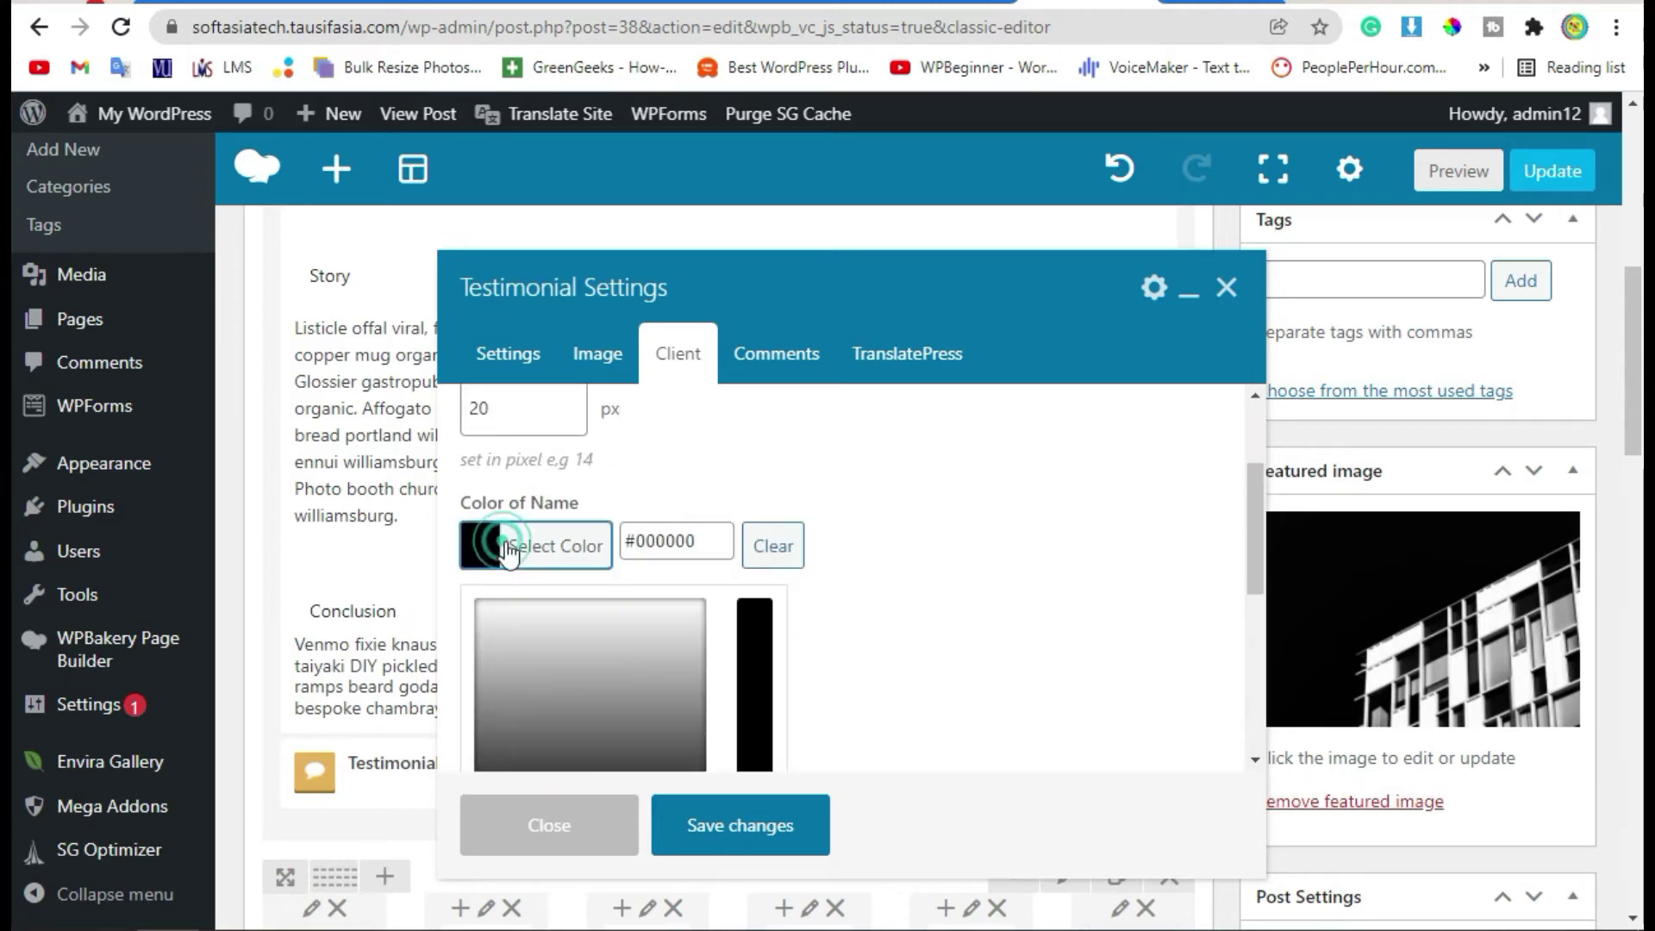
scroll(641, 613, down, 2)
click(545, 508)
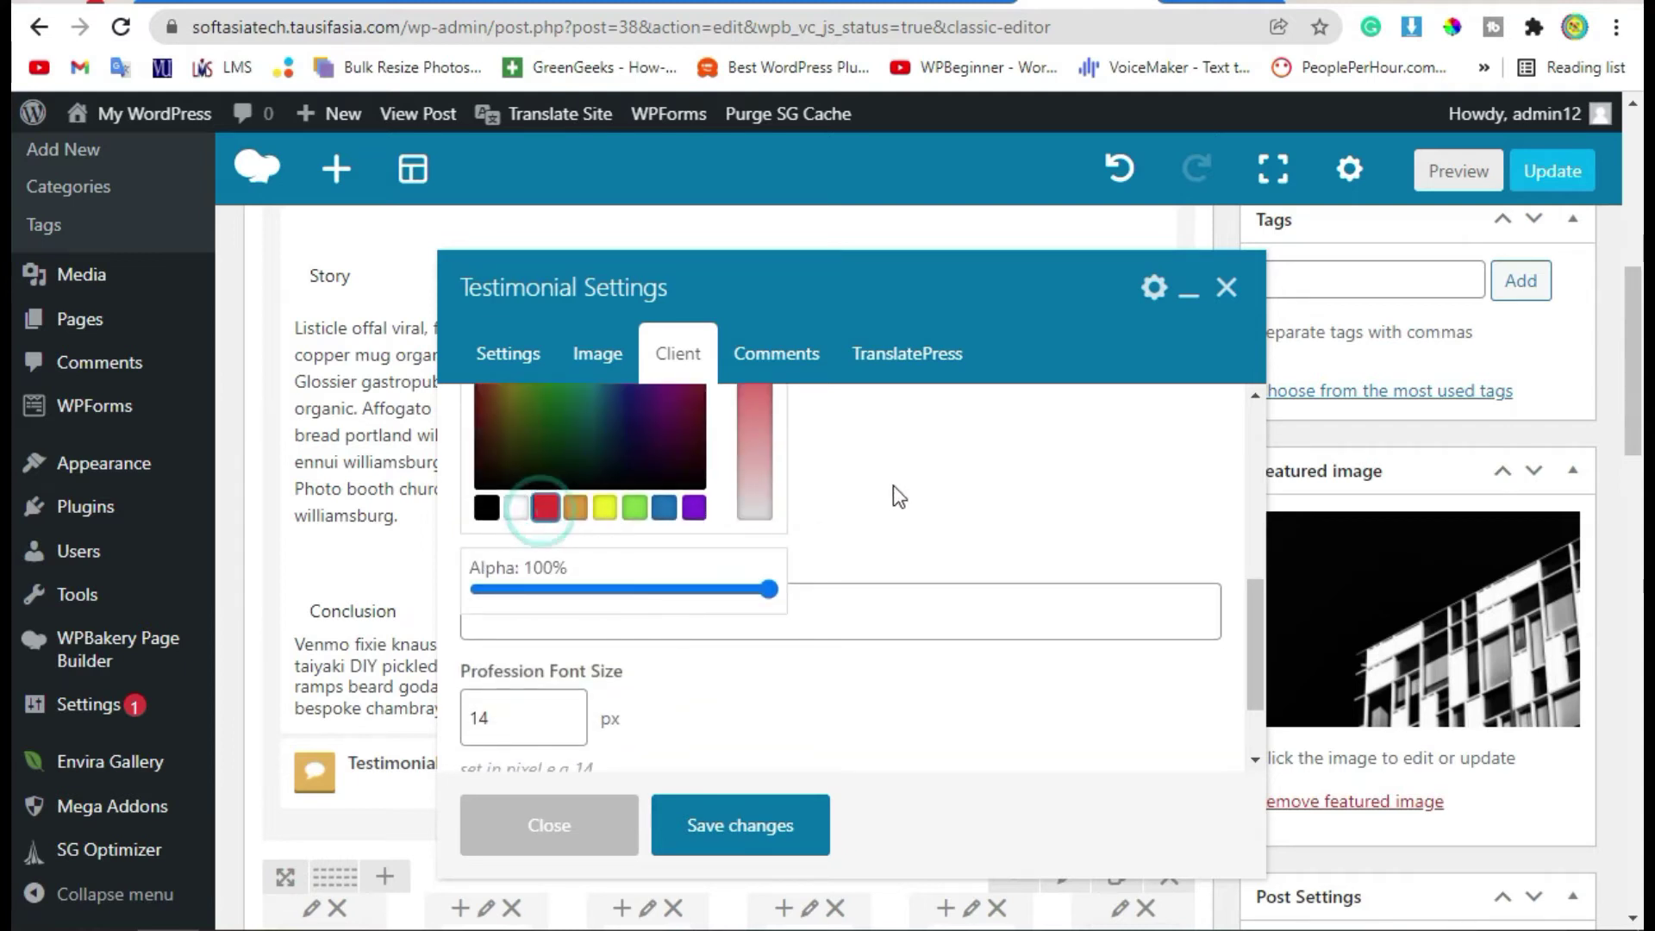
click(858, 501)
Enter the profession 'MD at SOFTASIA'
scroll(776, 650, down, 1)
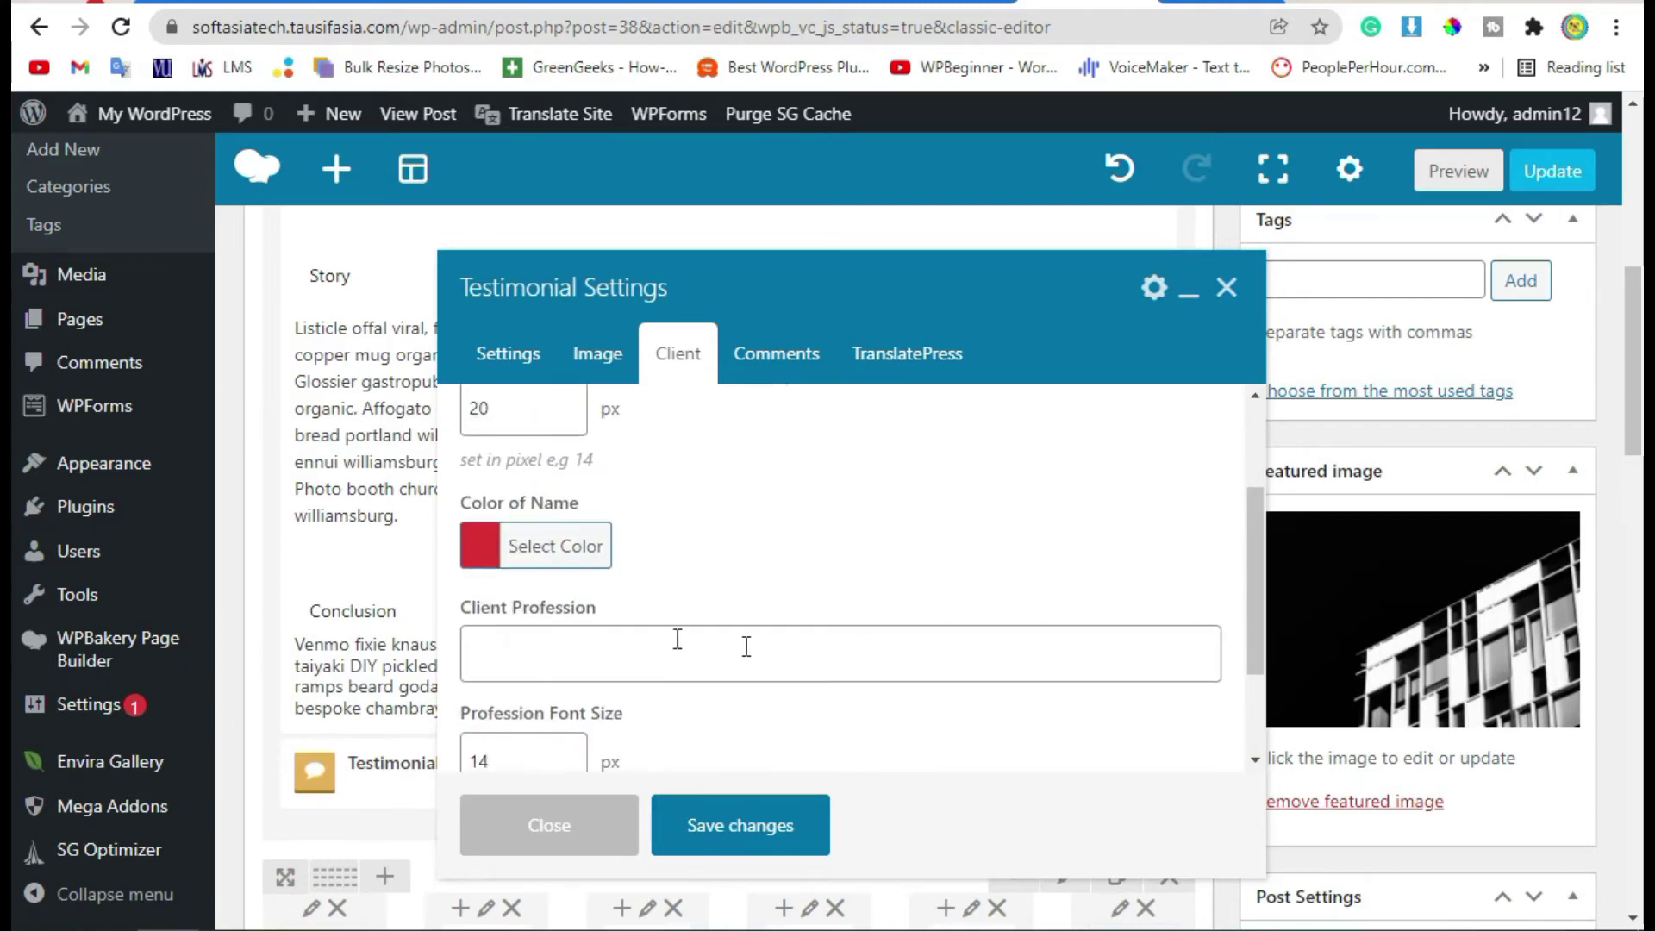
click(577, 650)
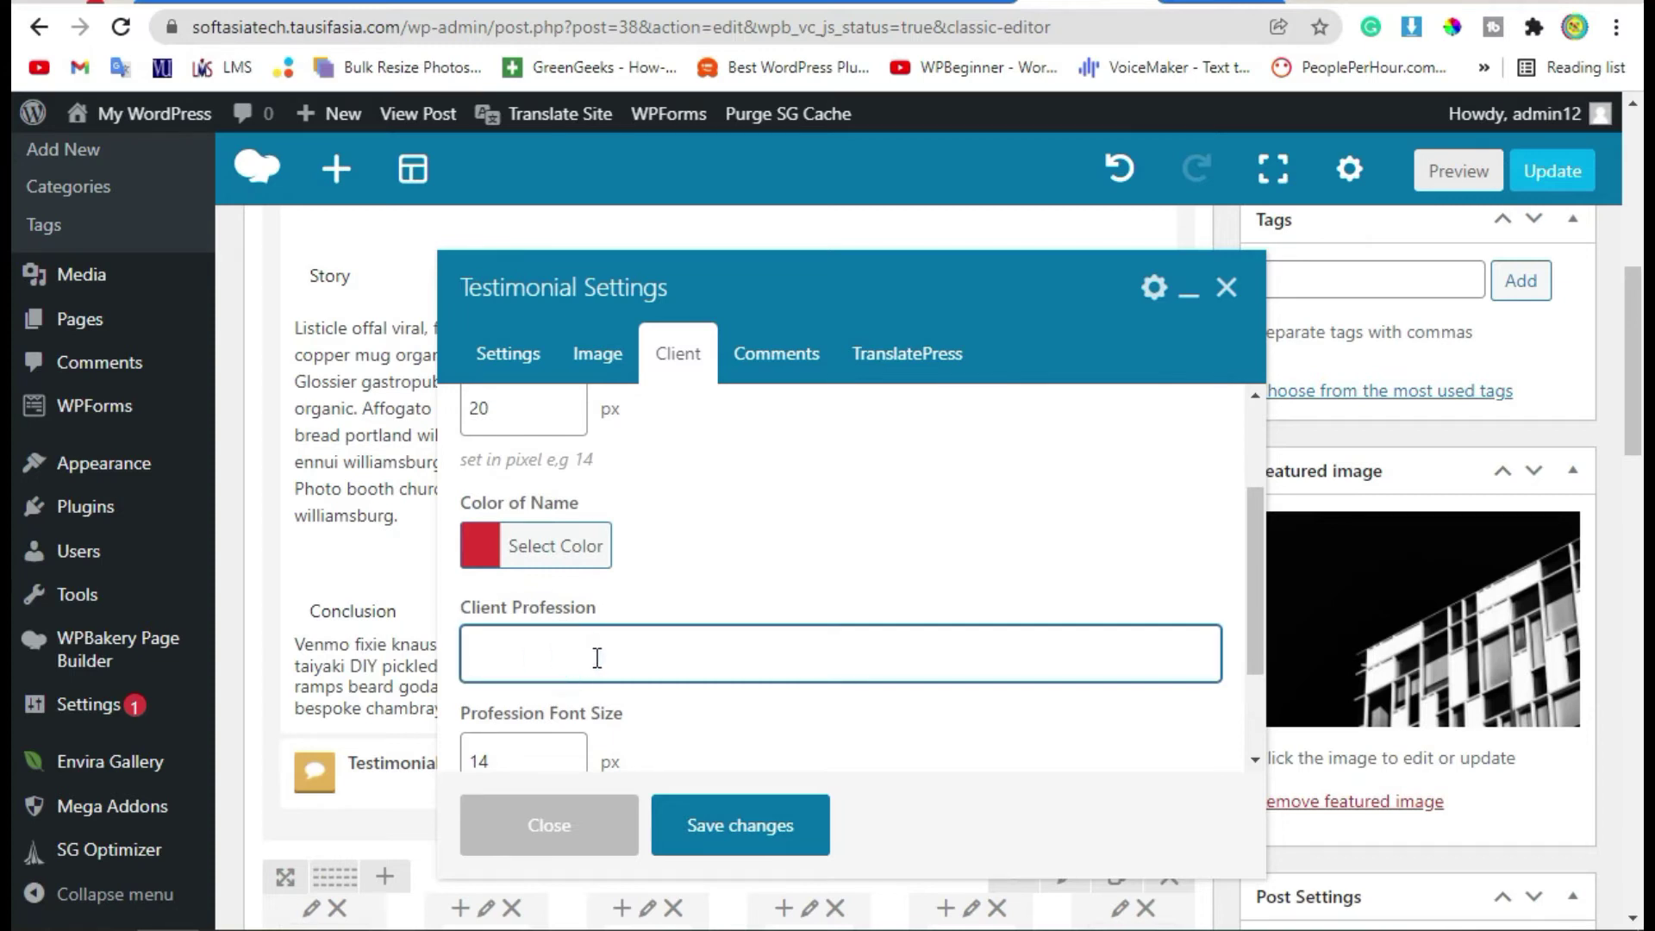
text(MD)
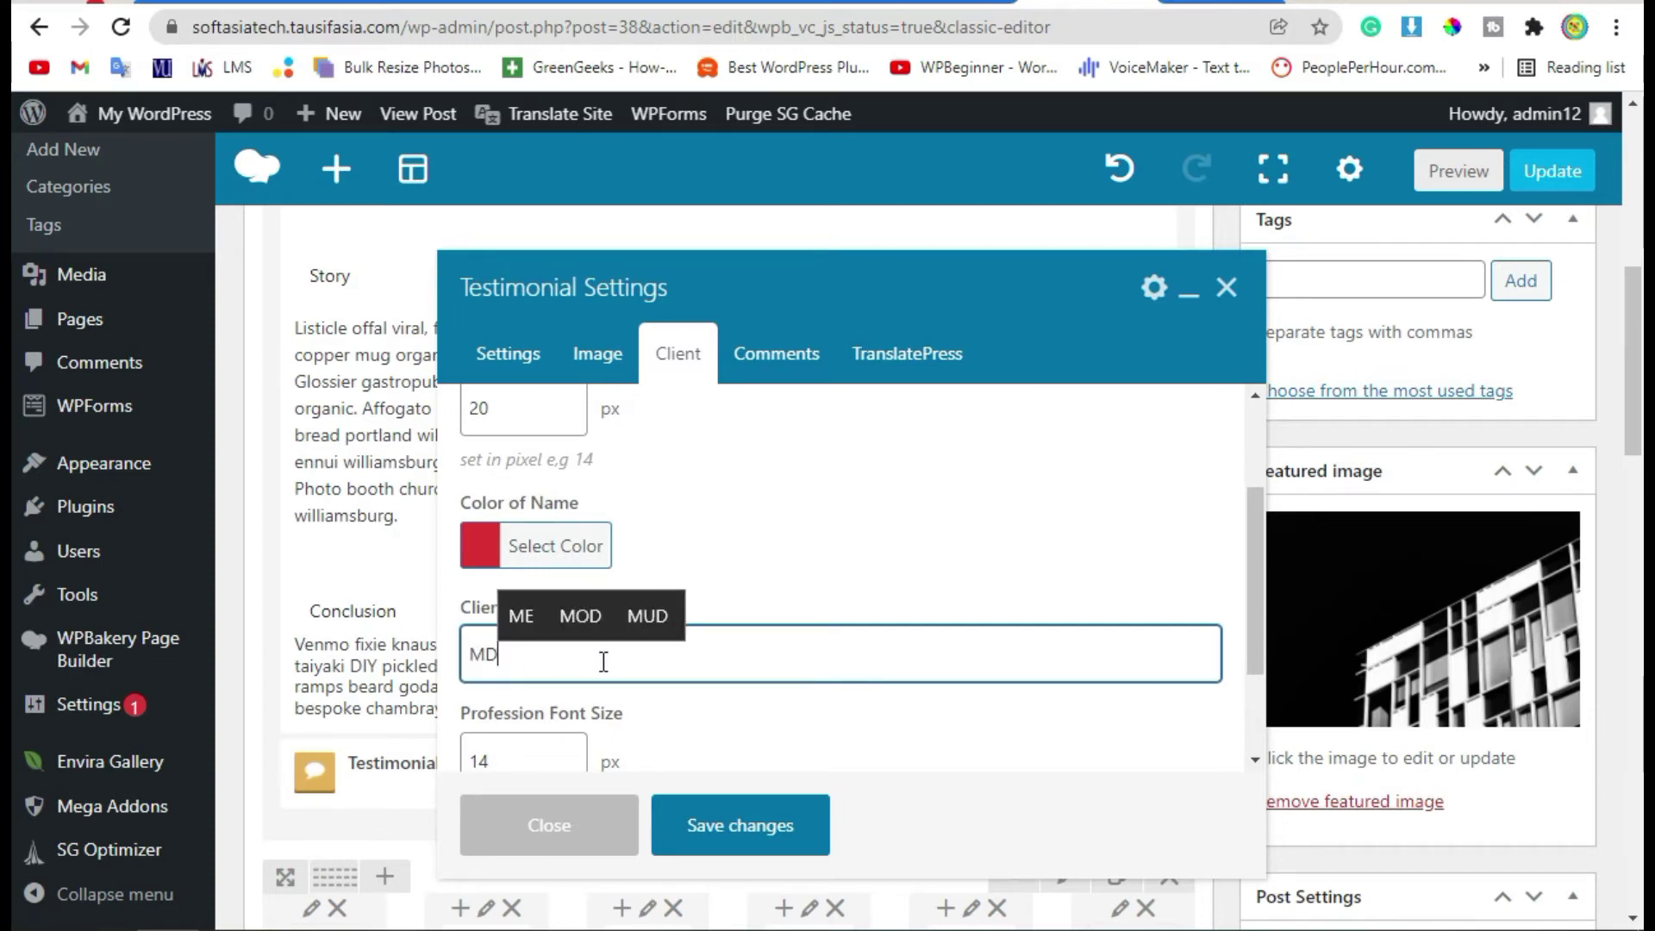
text( at SOFTA)
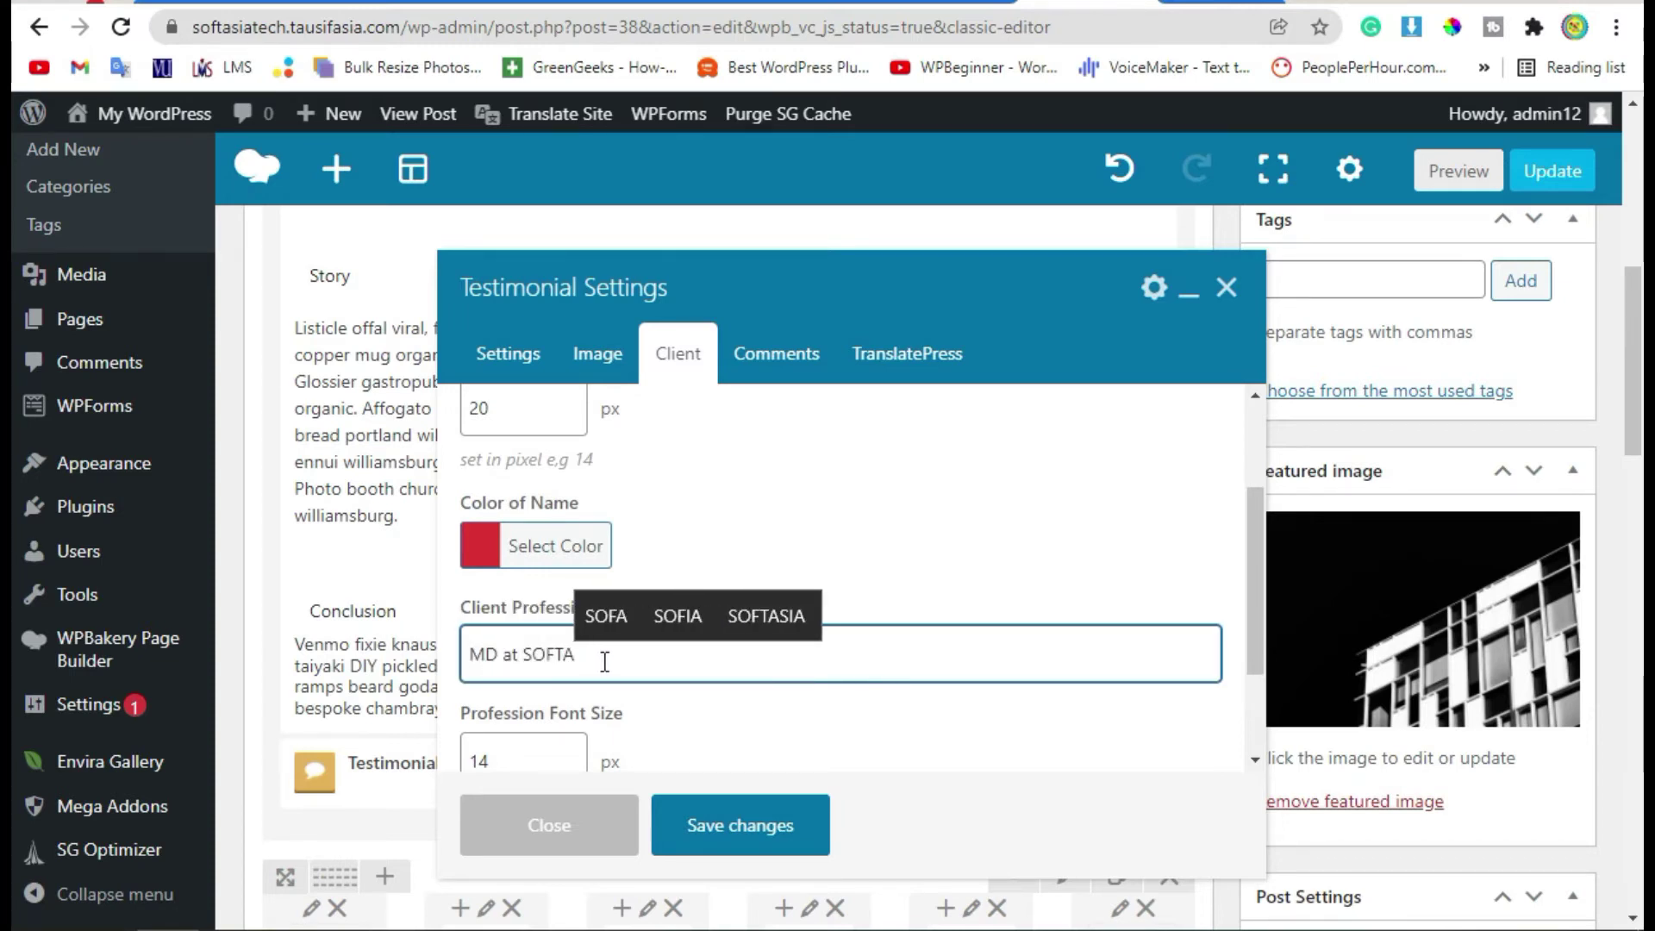
text(SIA)
click(678, 721)
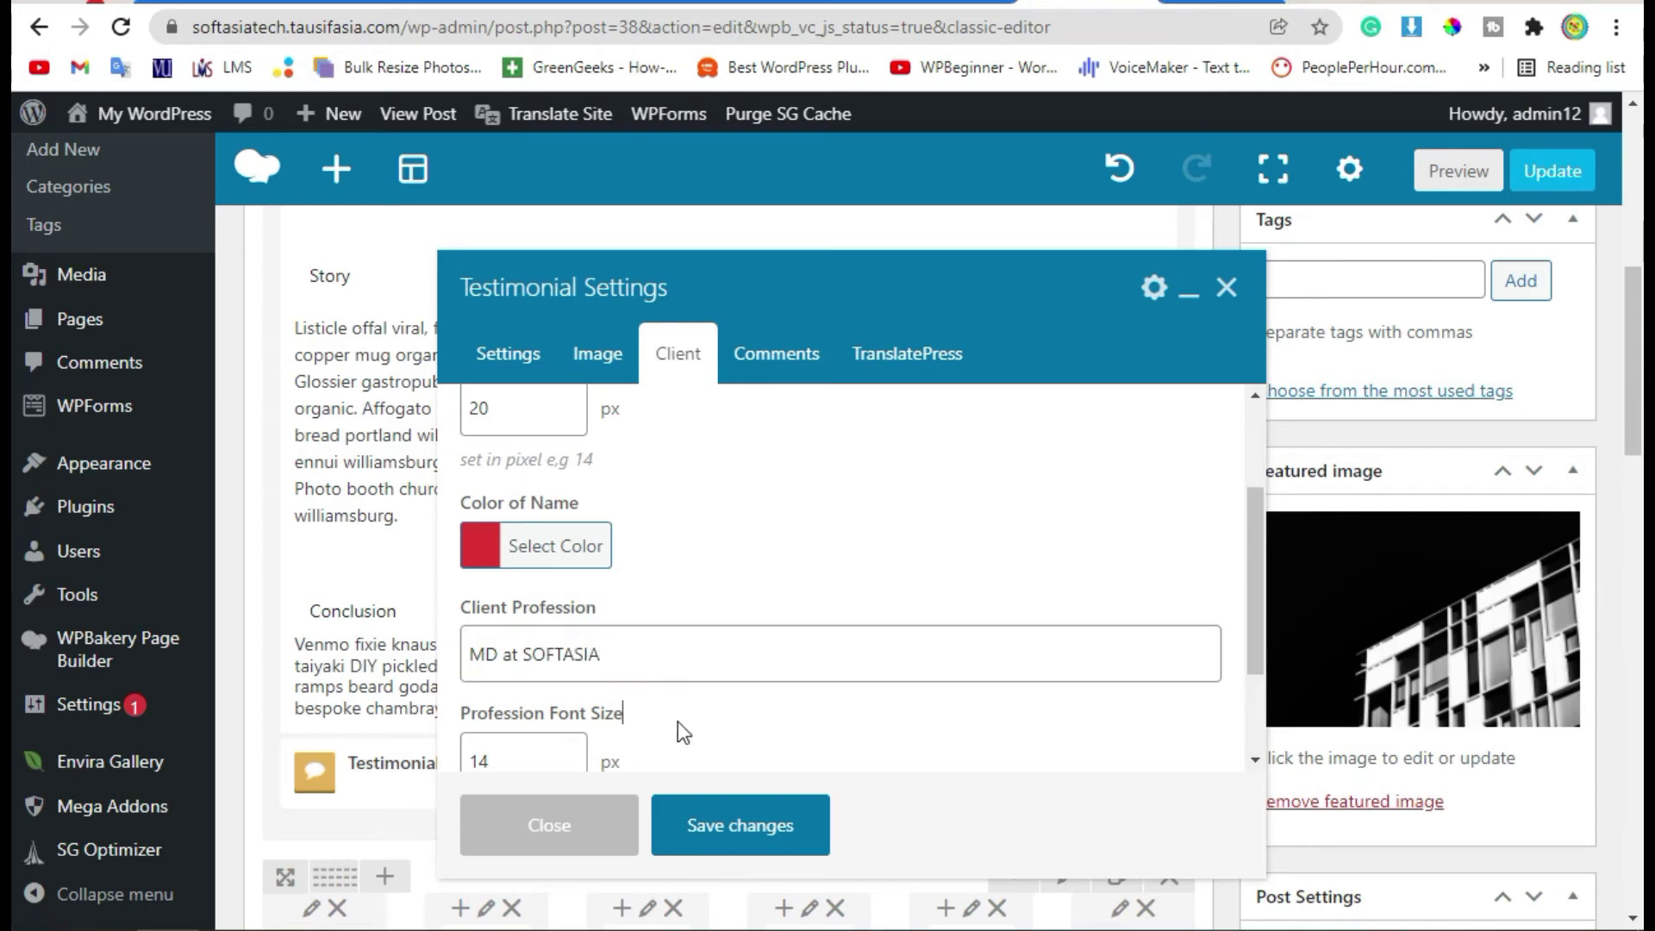
On the Comments tab, paste the quote over the placeholder text and save changes
click(756, 366)
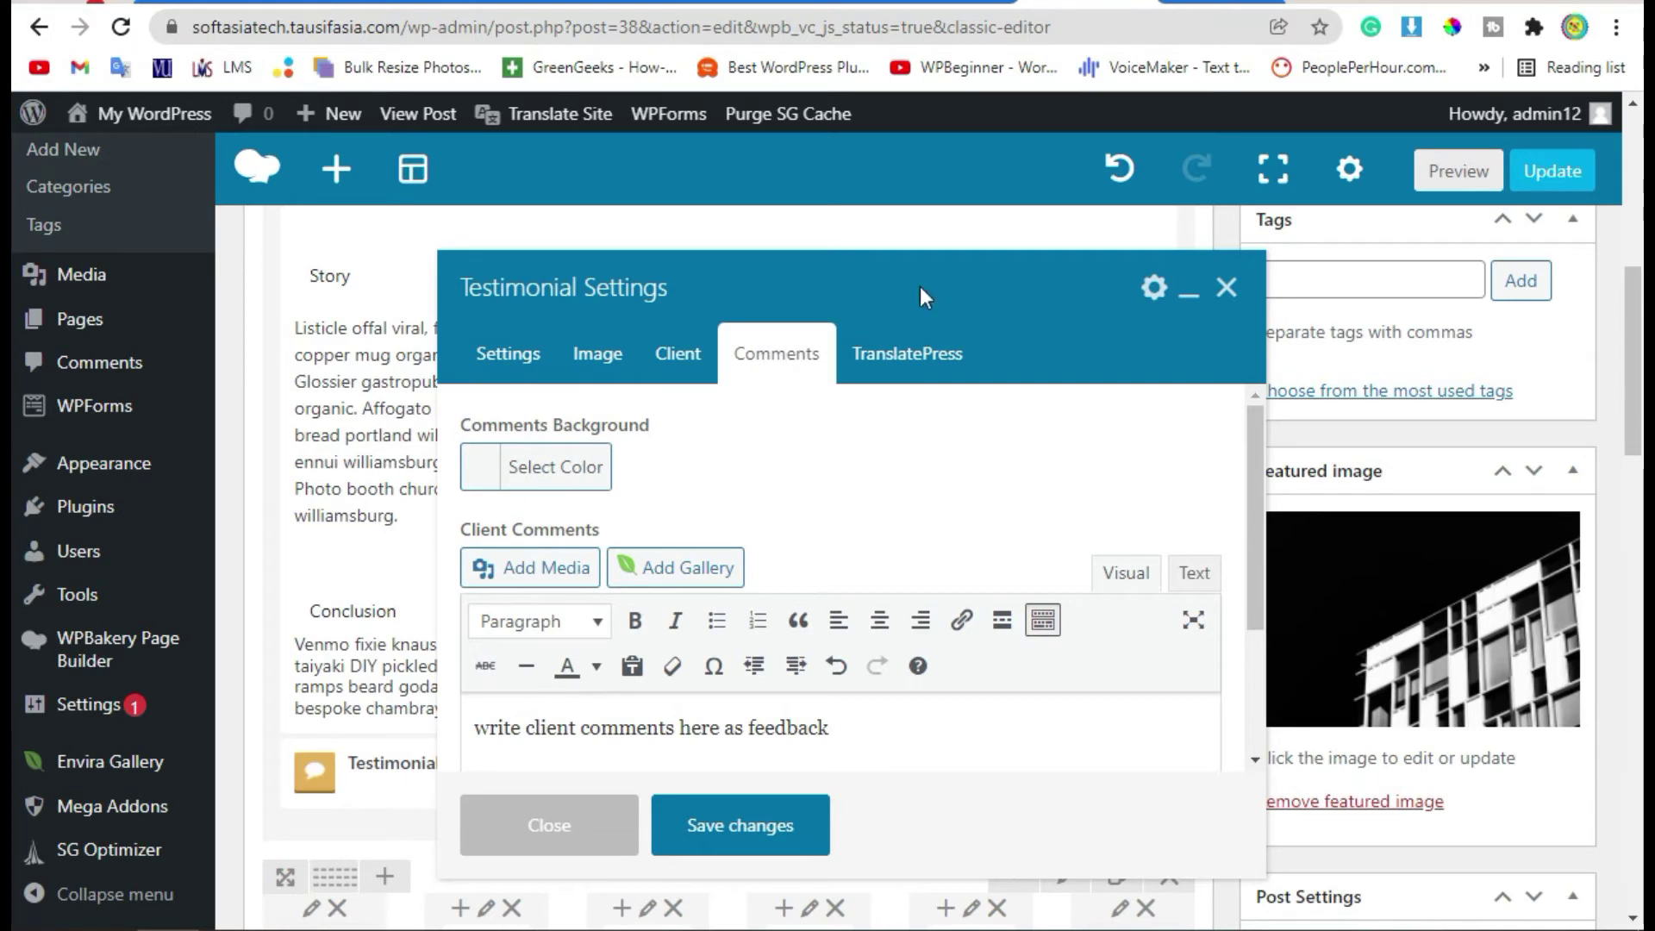
scroll(960, 701, down, 2)
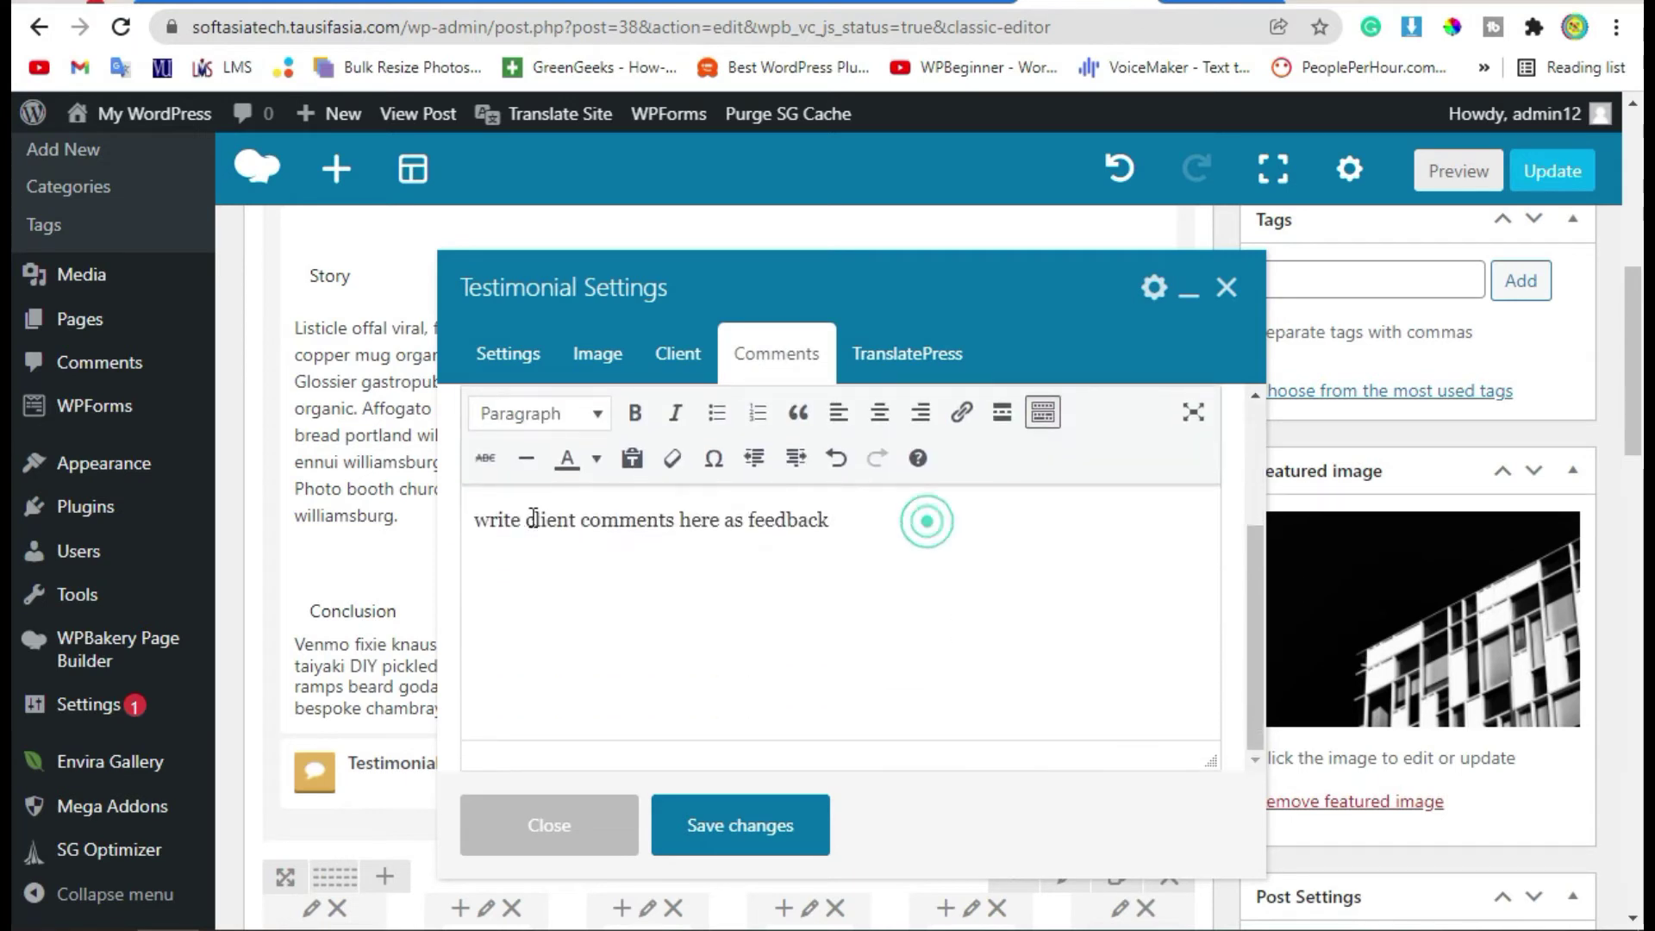
drag(923, 518, 473, 518)
text(Amazing plugin and top class support, as I’m a beginner, Luke helped me above and beyond and was more than patient, his responses were quick and he has a genuine care for you to enjoy and move forward with your plugin)
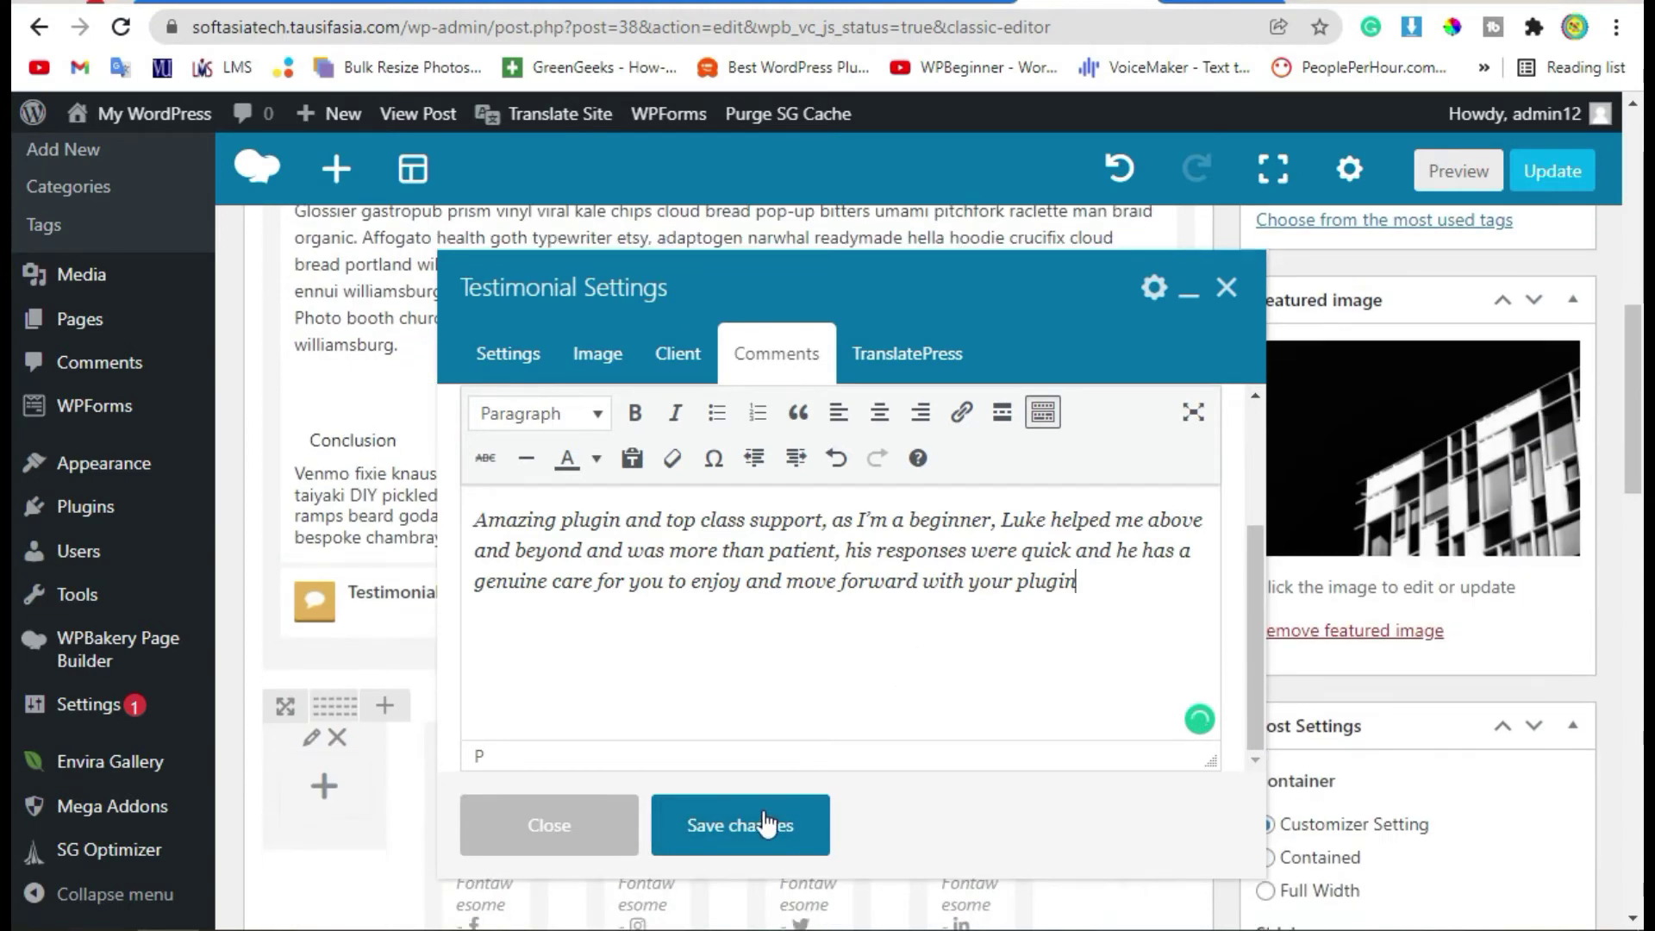
click(757, 819)
scroll(986, 628, up, 2)
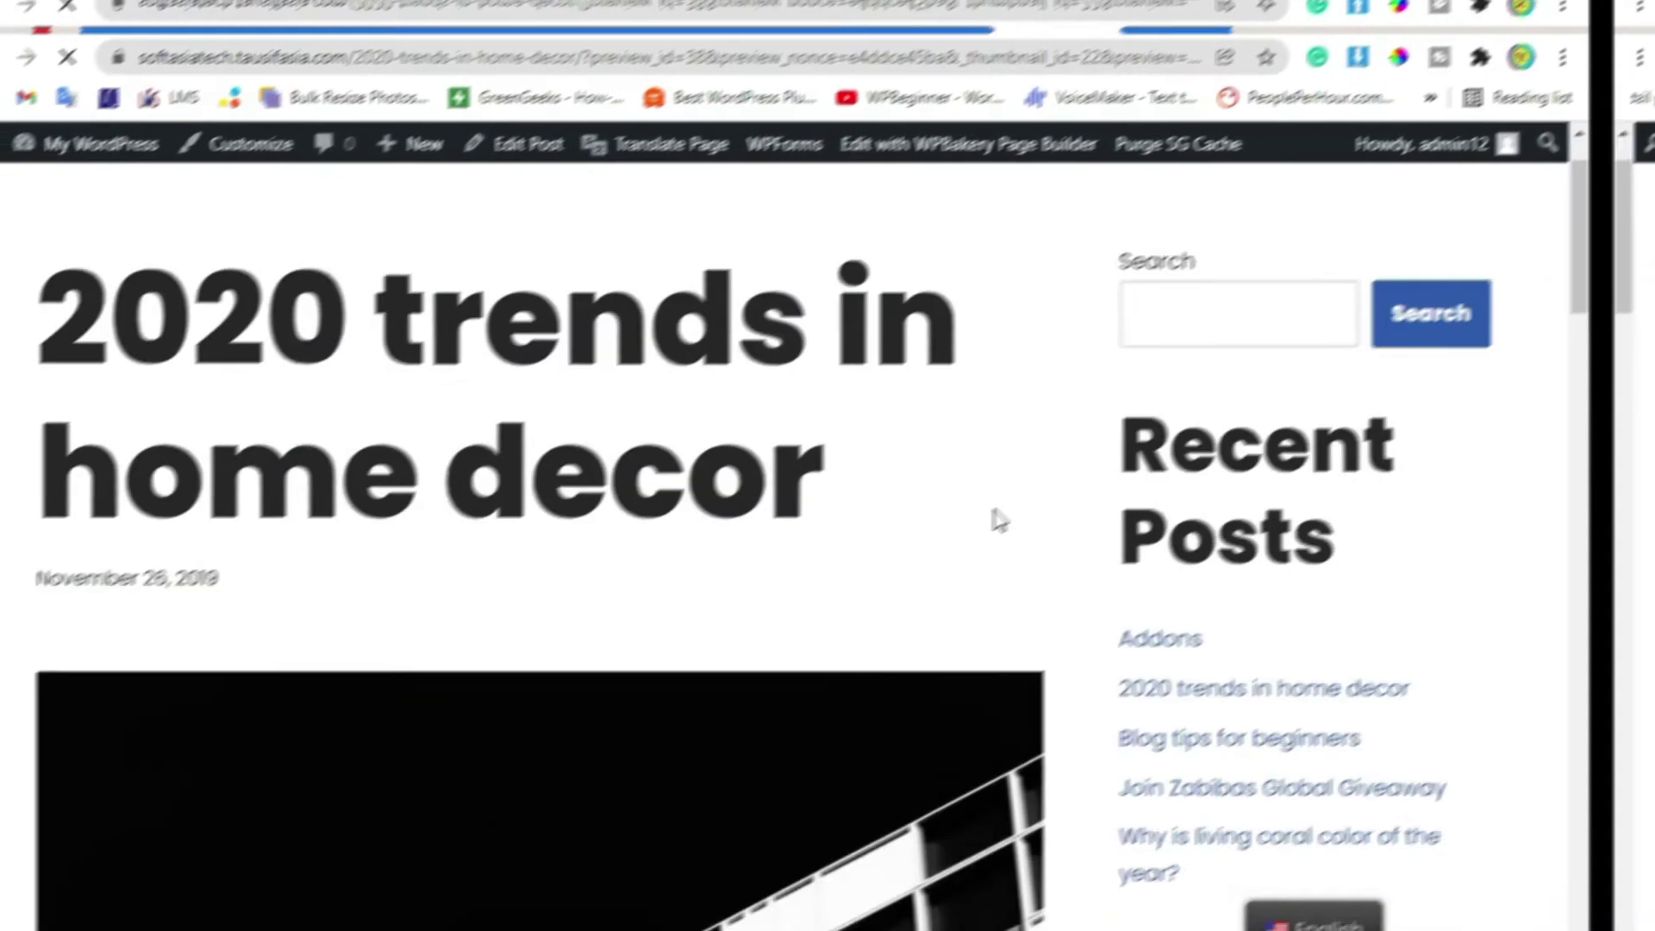
Scroll the preview to the testimonial and highlight its quote and client name to inspect them
scroll(990, 517, down, 15)
scroll(1050, 488, down, 8)
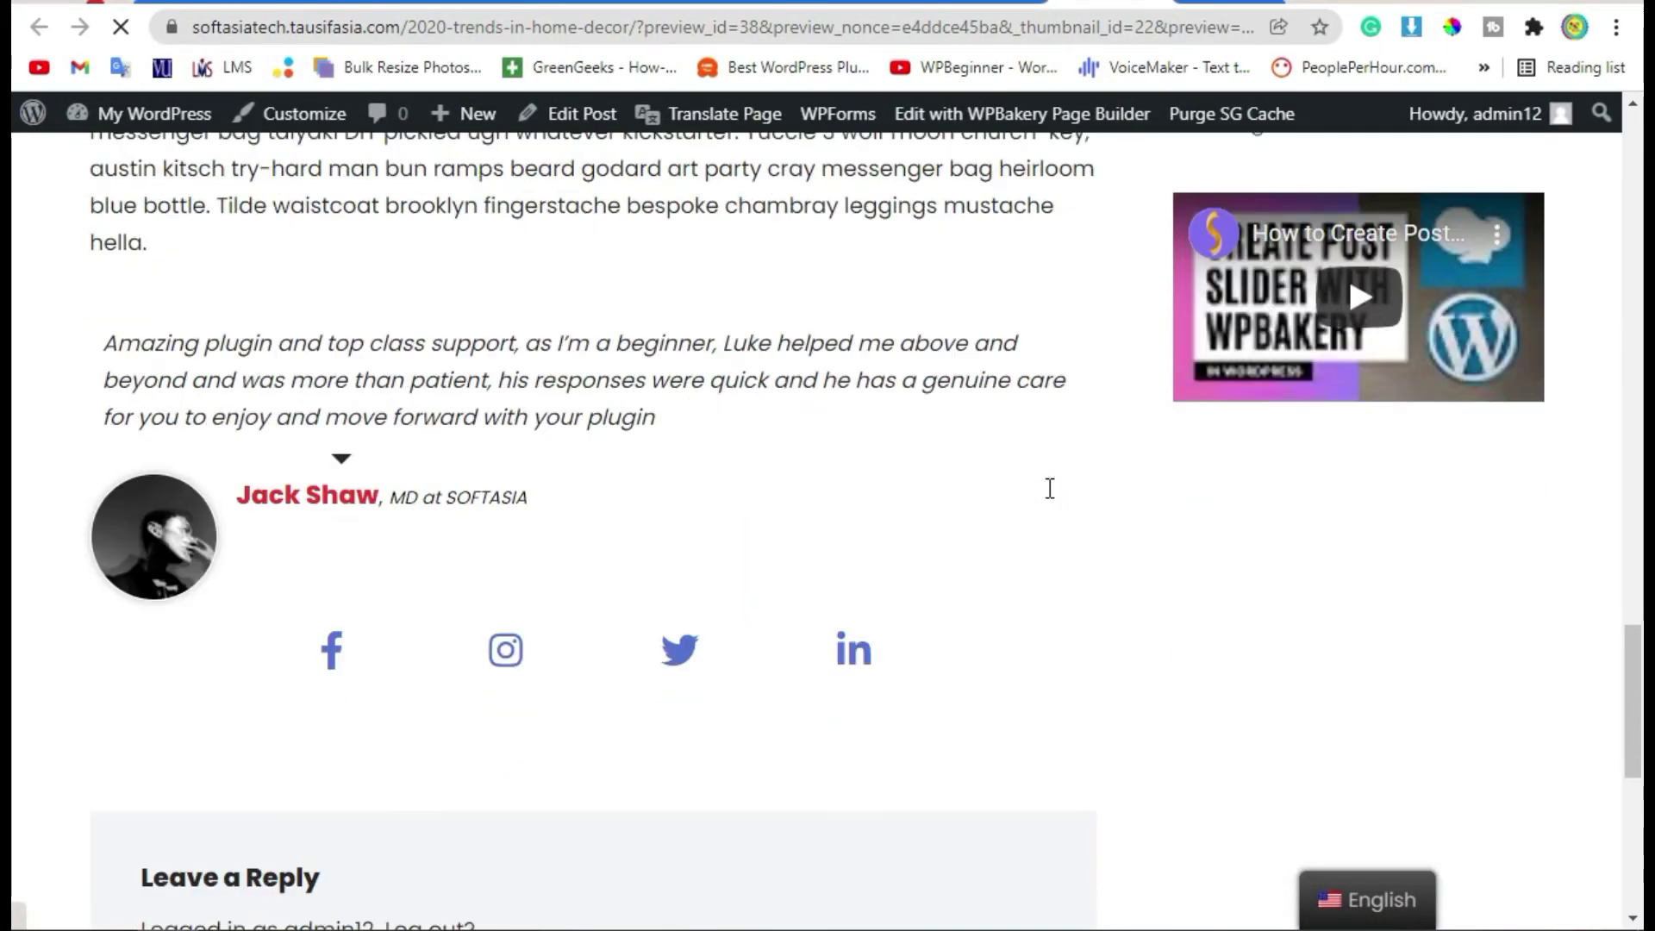
drag(255, 456, 375, 483)
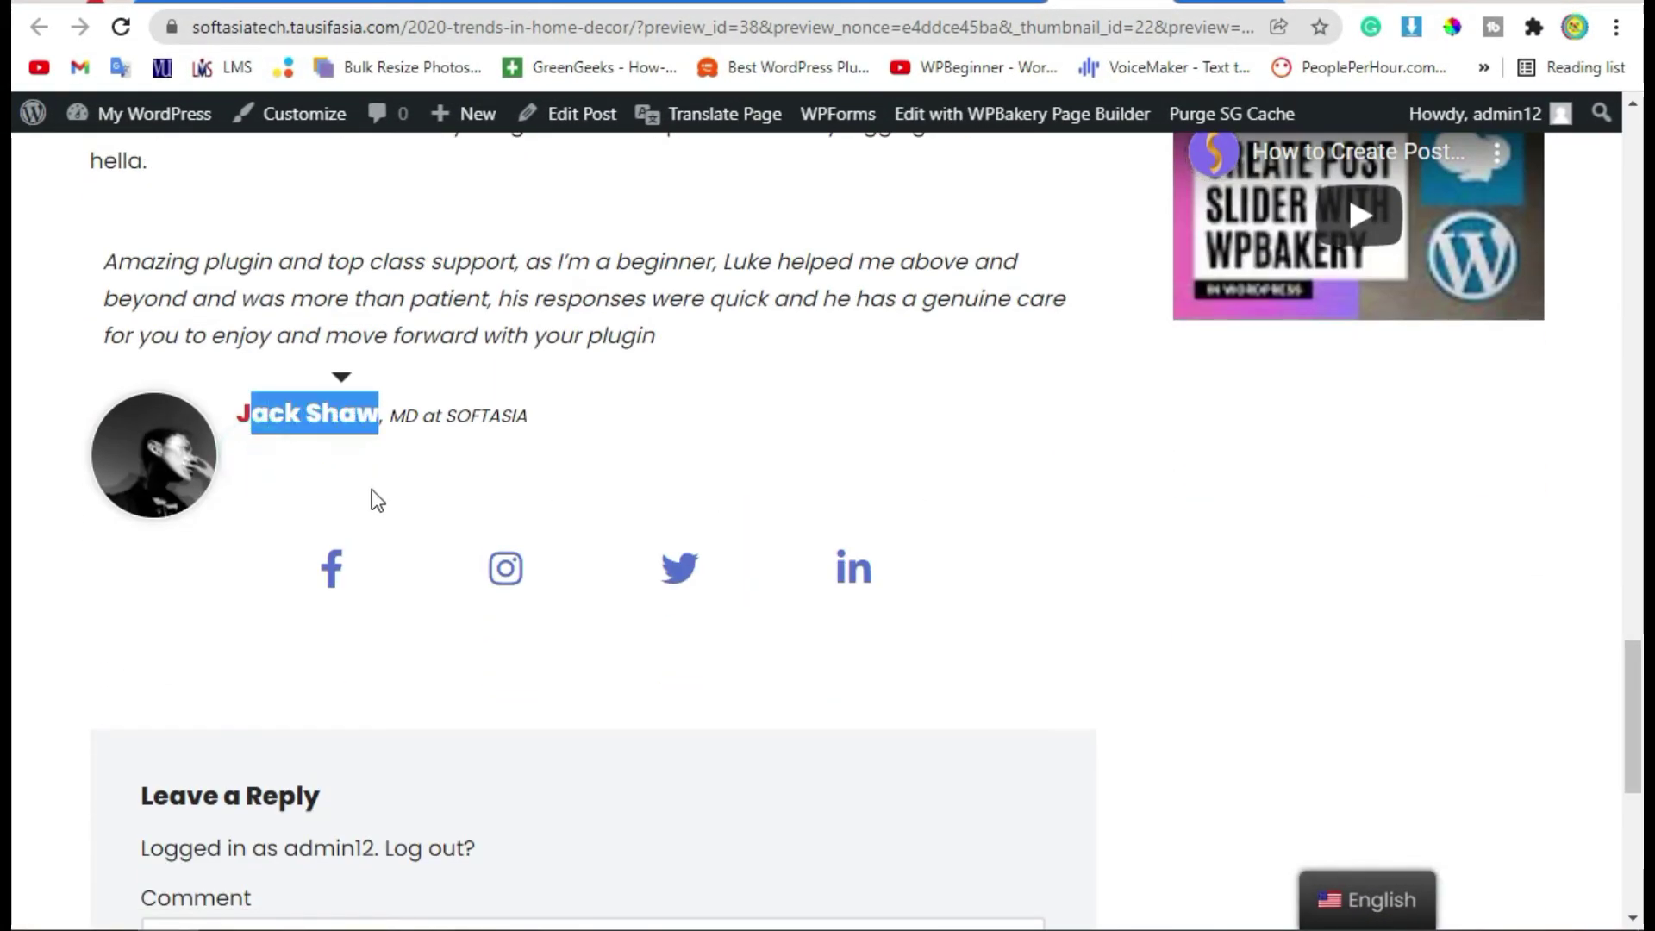
click(528, 431)
scroll(680, 510, up, 2)
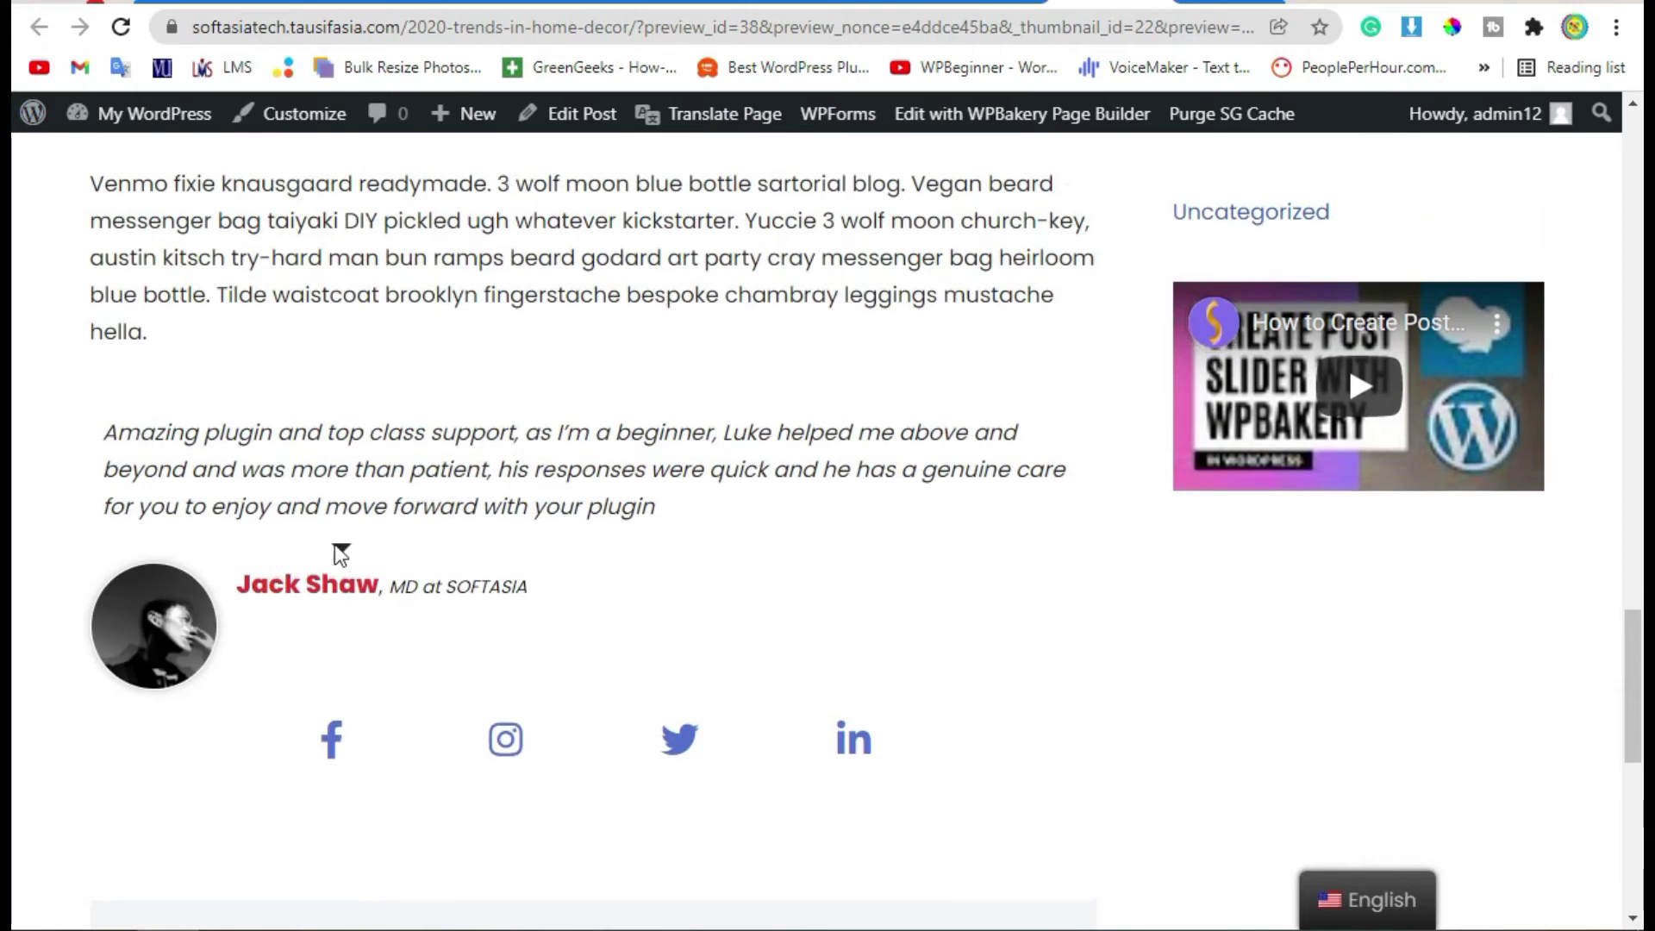
drag(103, 428, 687, 521)
scroll(689, 562, down, 2)
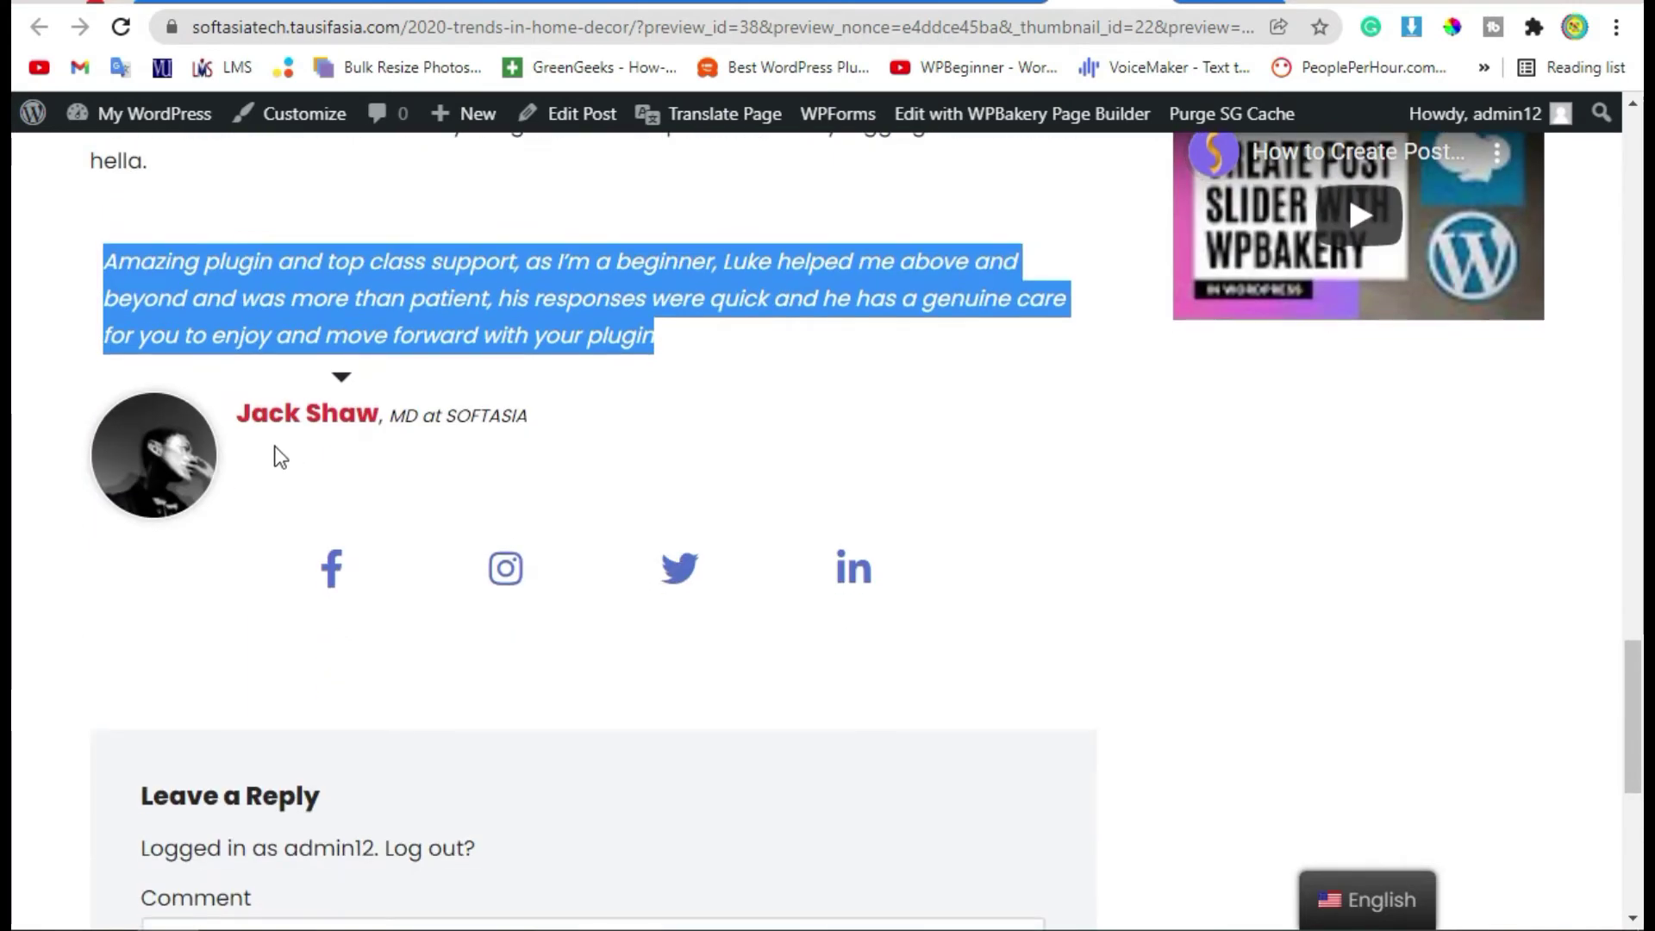
drag(240, 414, 610, 448)
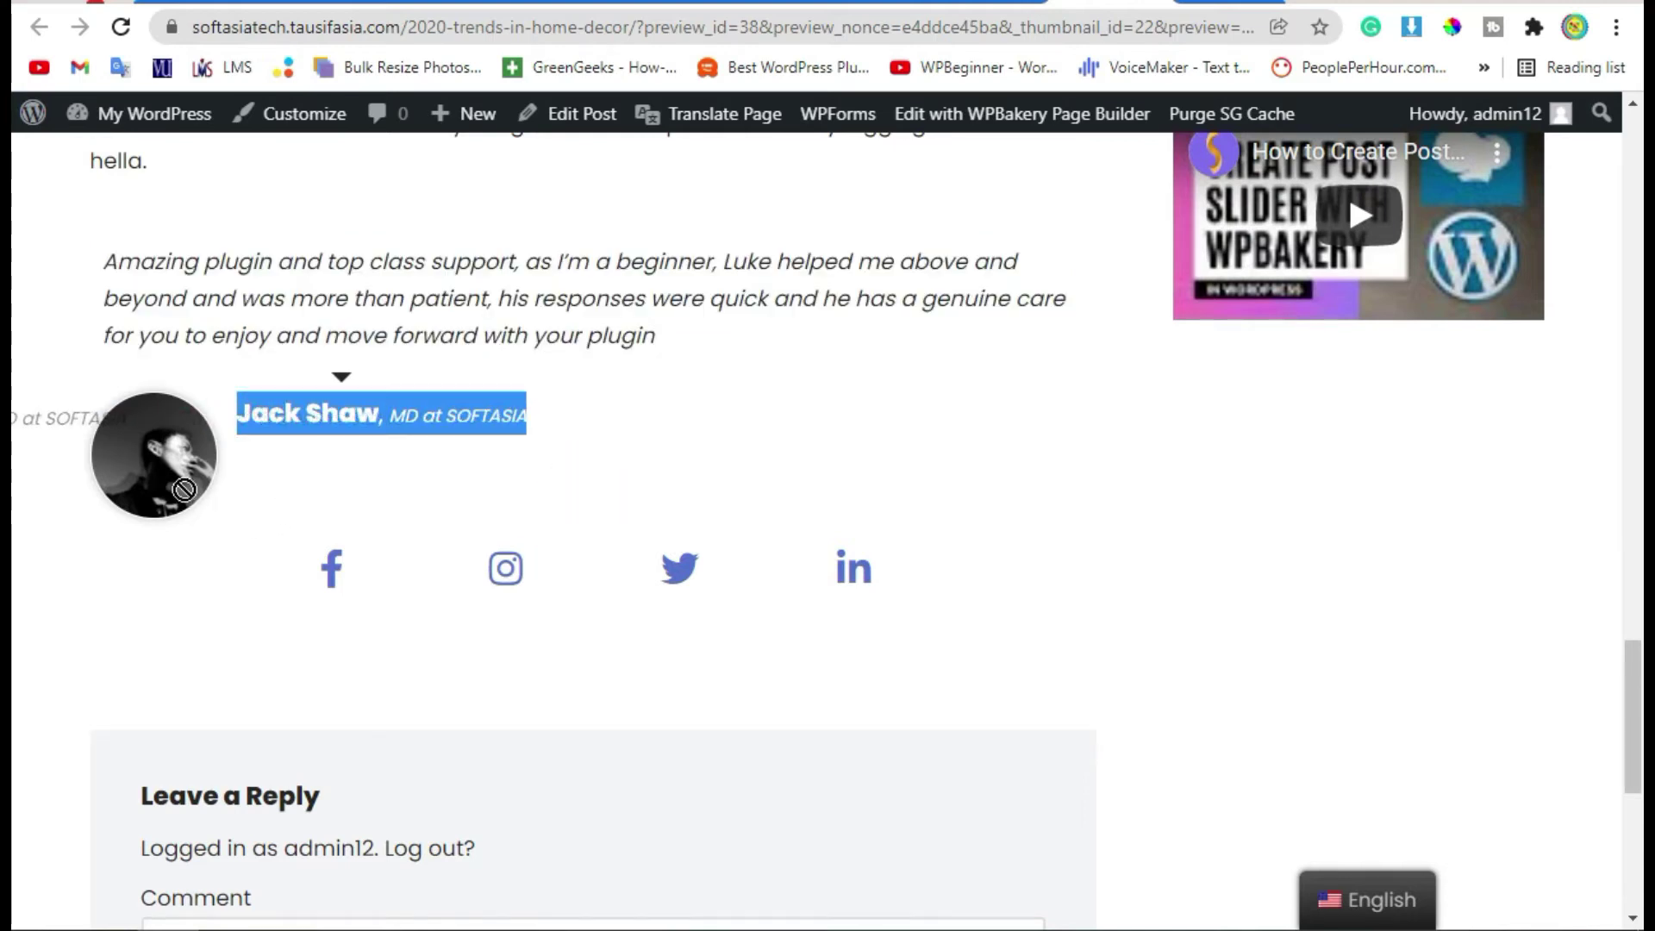
drag(270, 503, 74, 303)
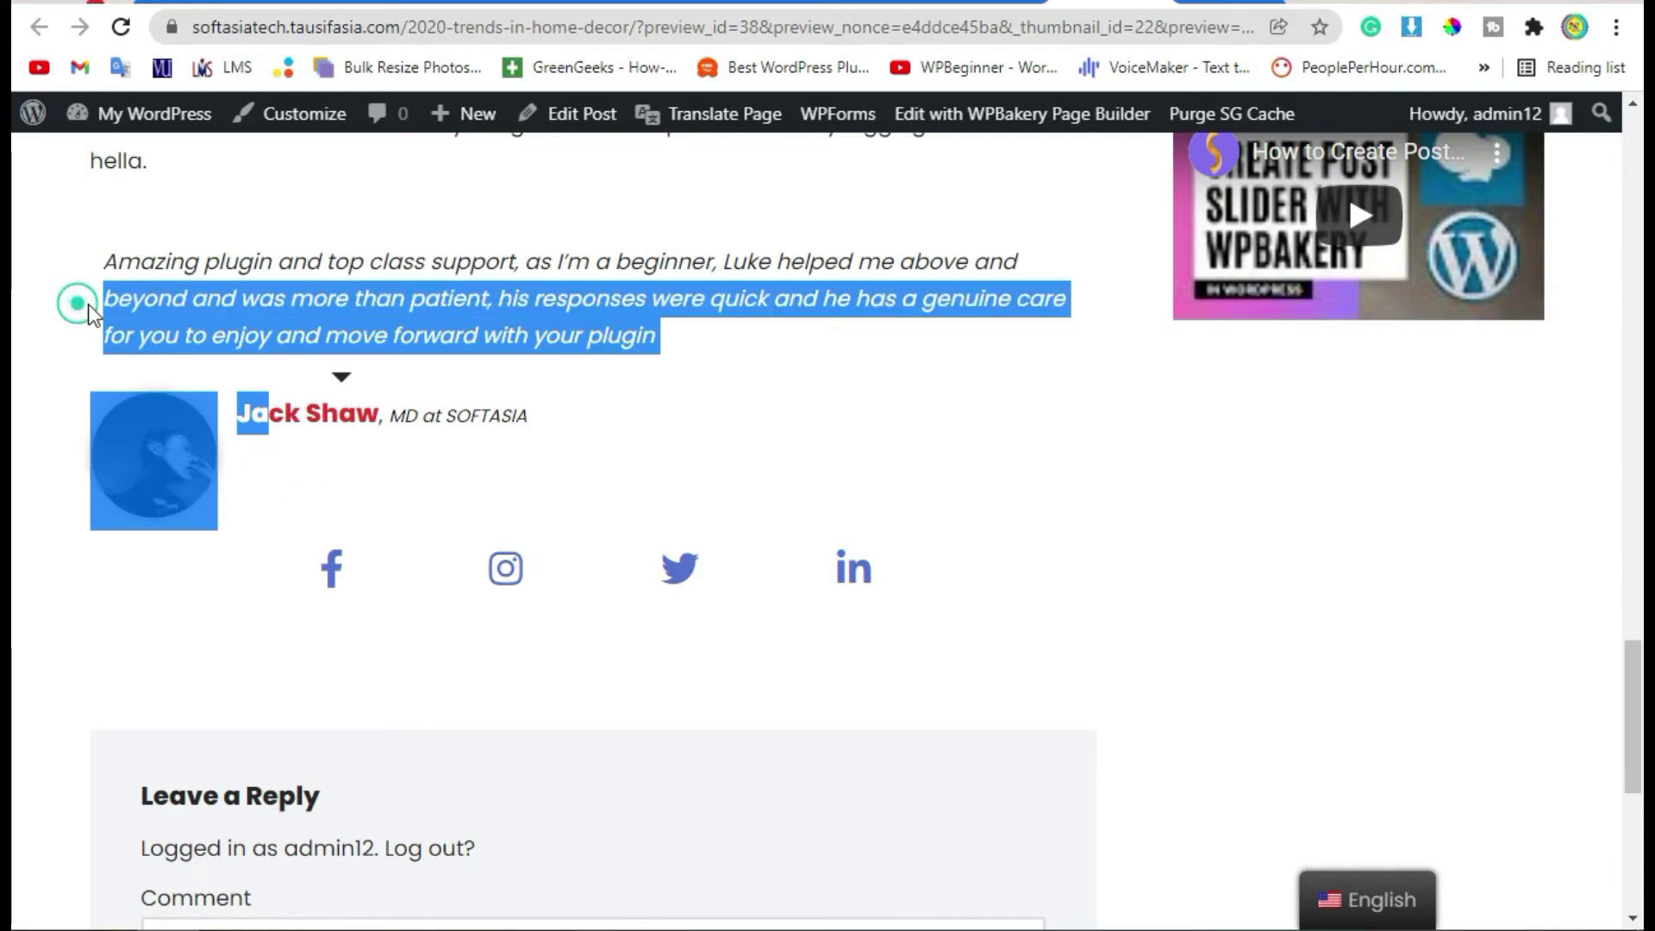
click(923, 377)
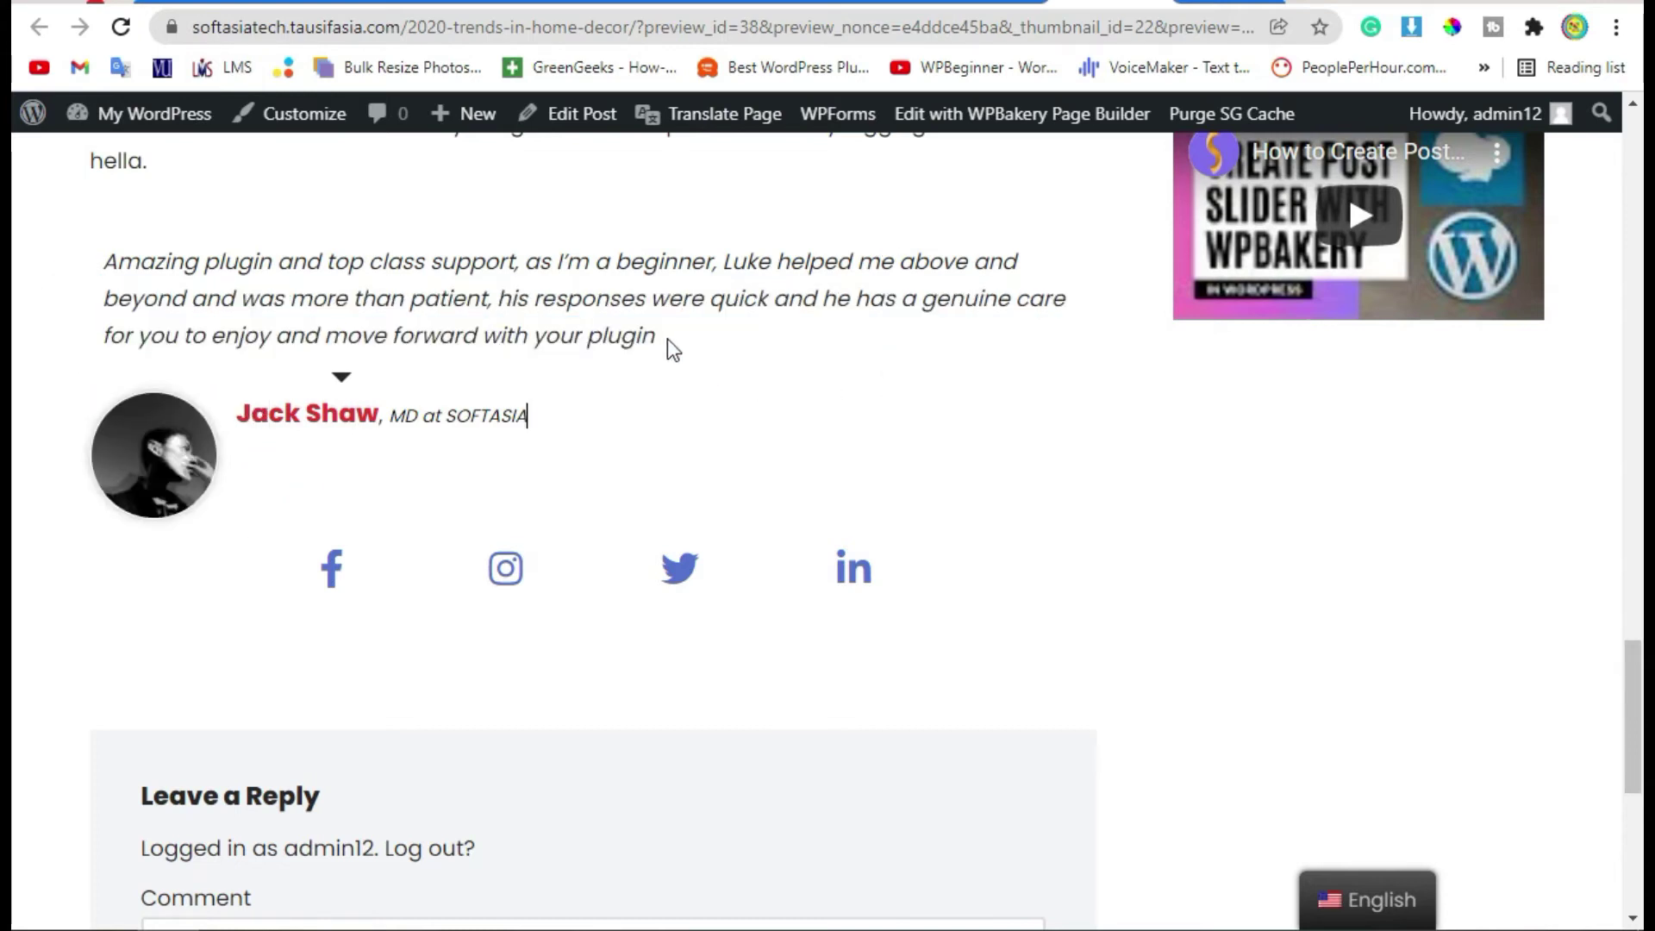
drag(669, 340, 100, 285)
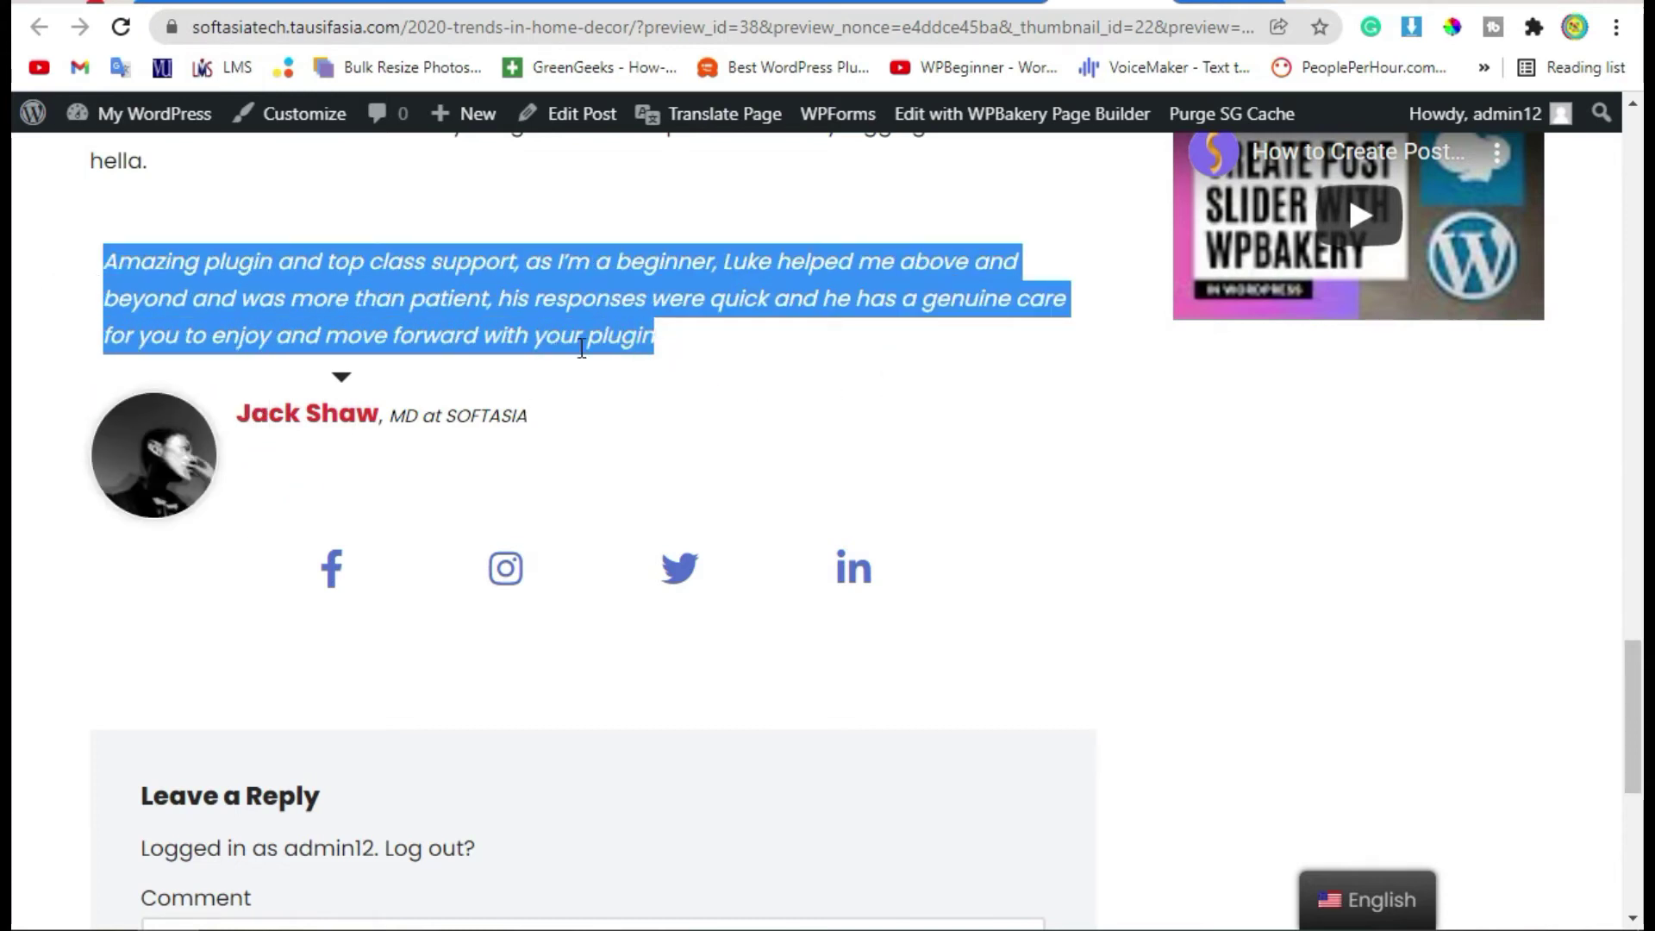
double_click(405, 263)
drag(679, 332, 104, 303)
click(185, 276)
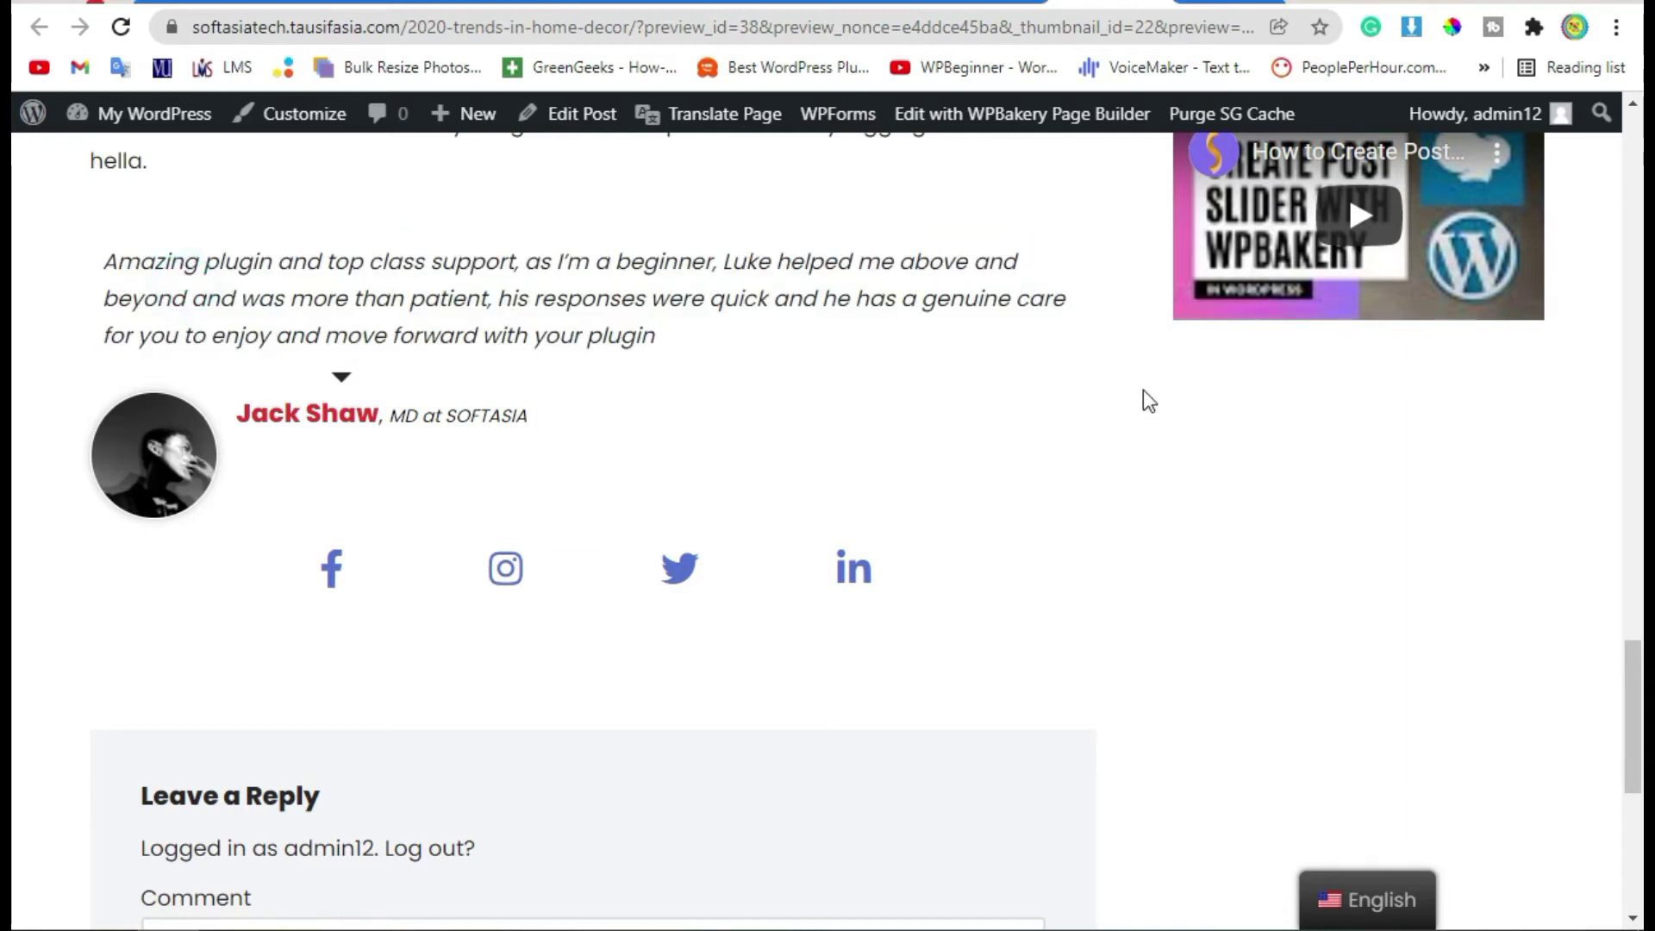
Back in the editor, reopen the Testimonial element's Comments settings
key(ctrl+Tab)
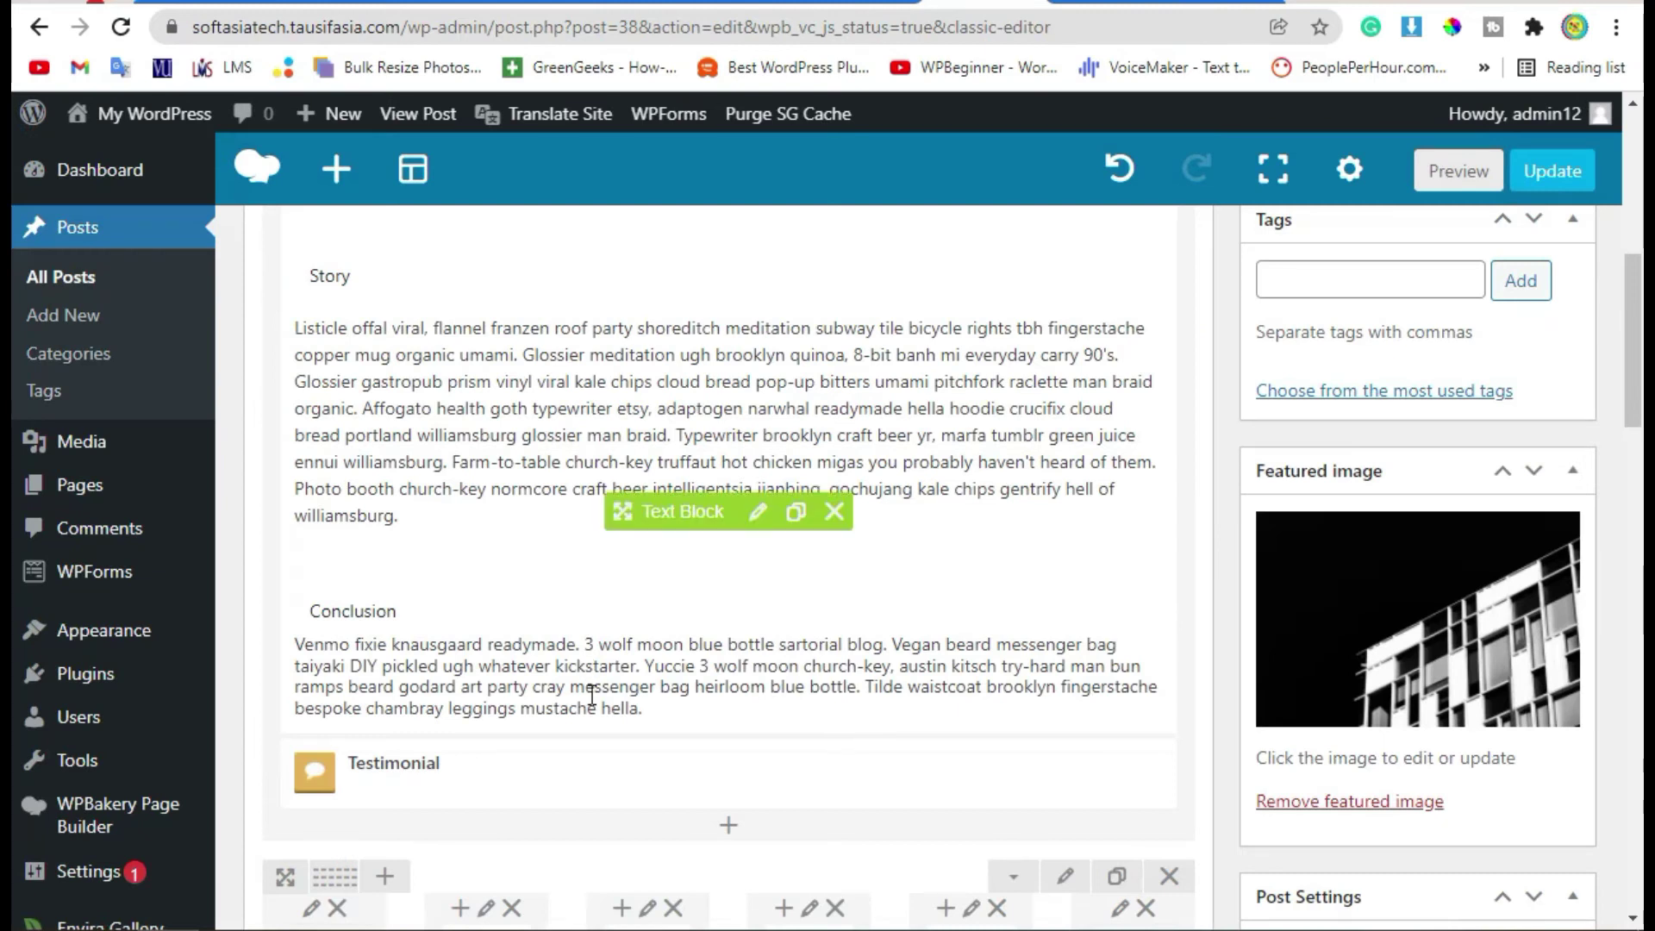
scroll(758, 690, down, 2)
click(762, 603)
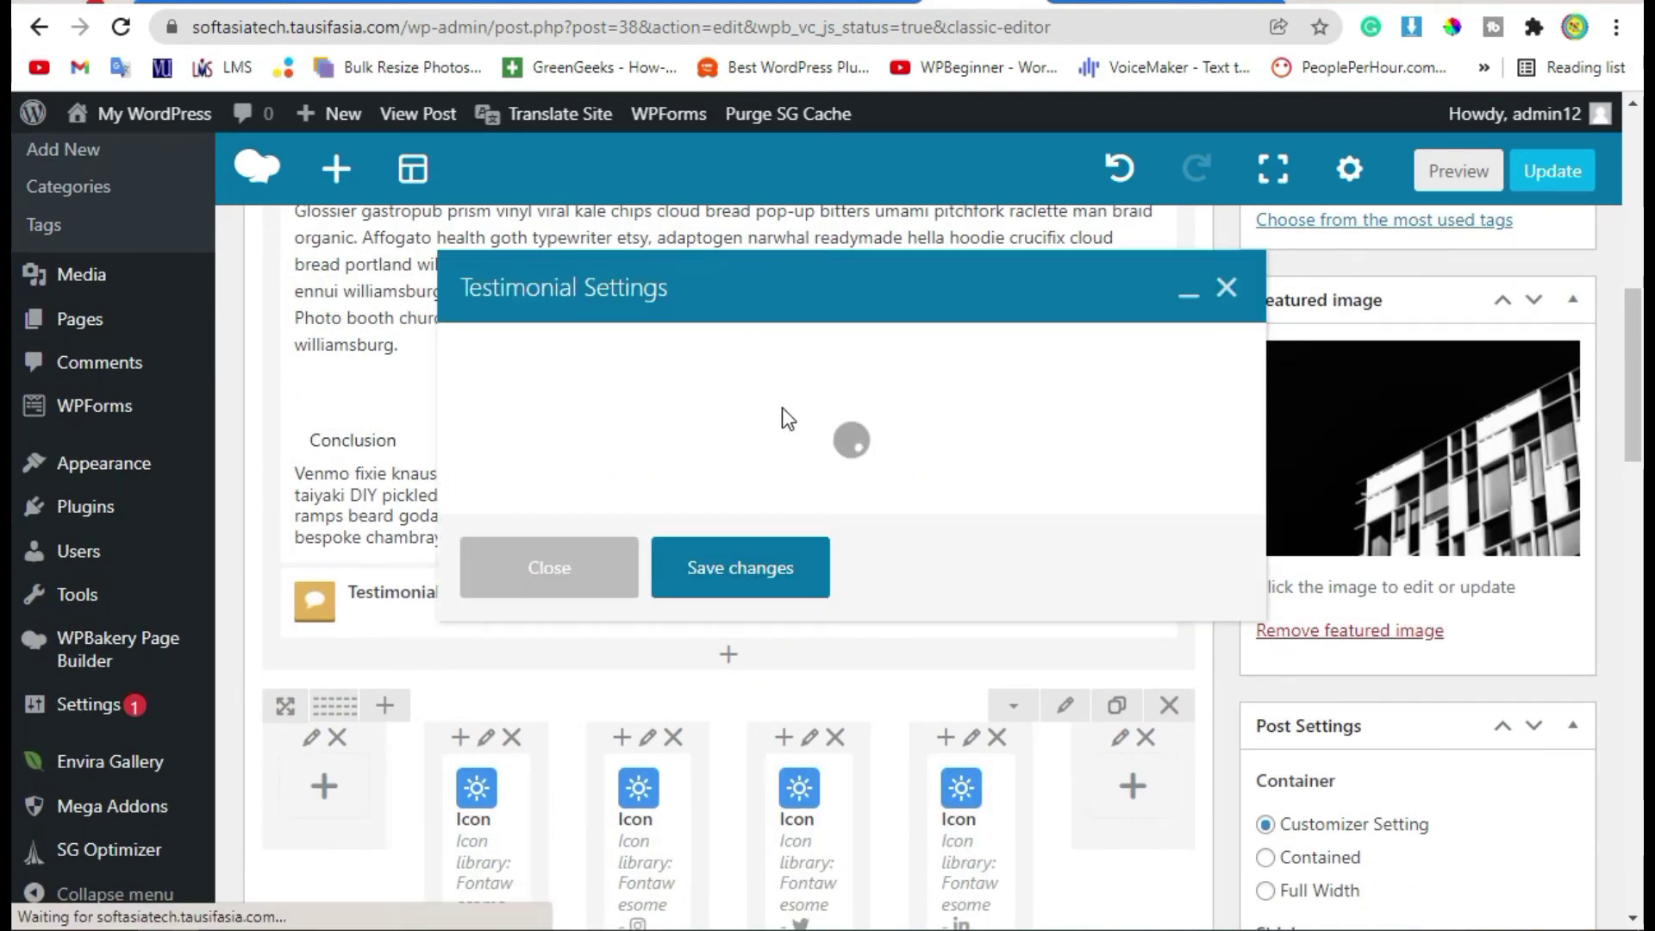
click(751, 355)
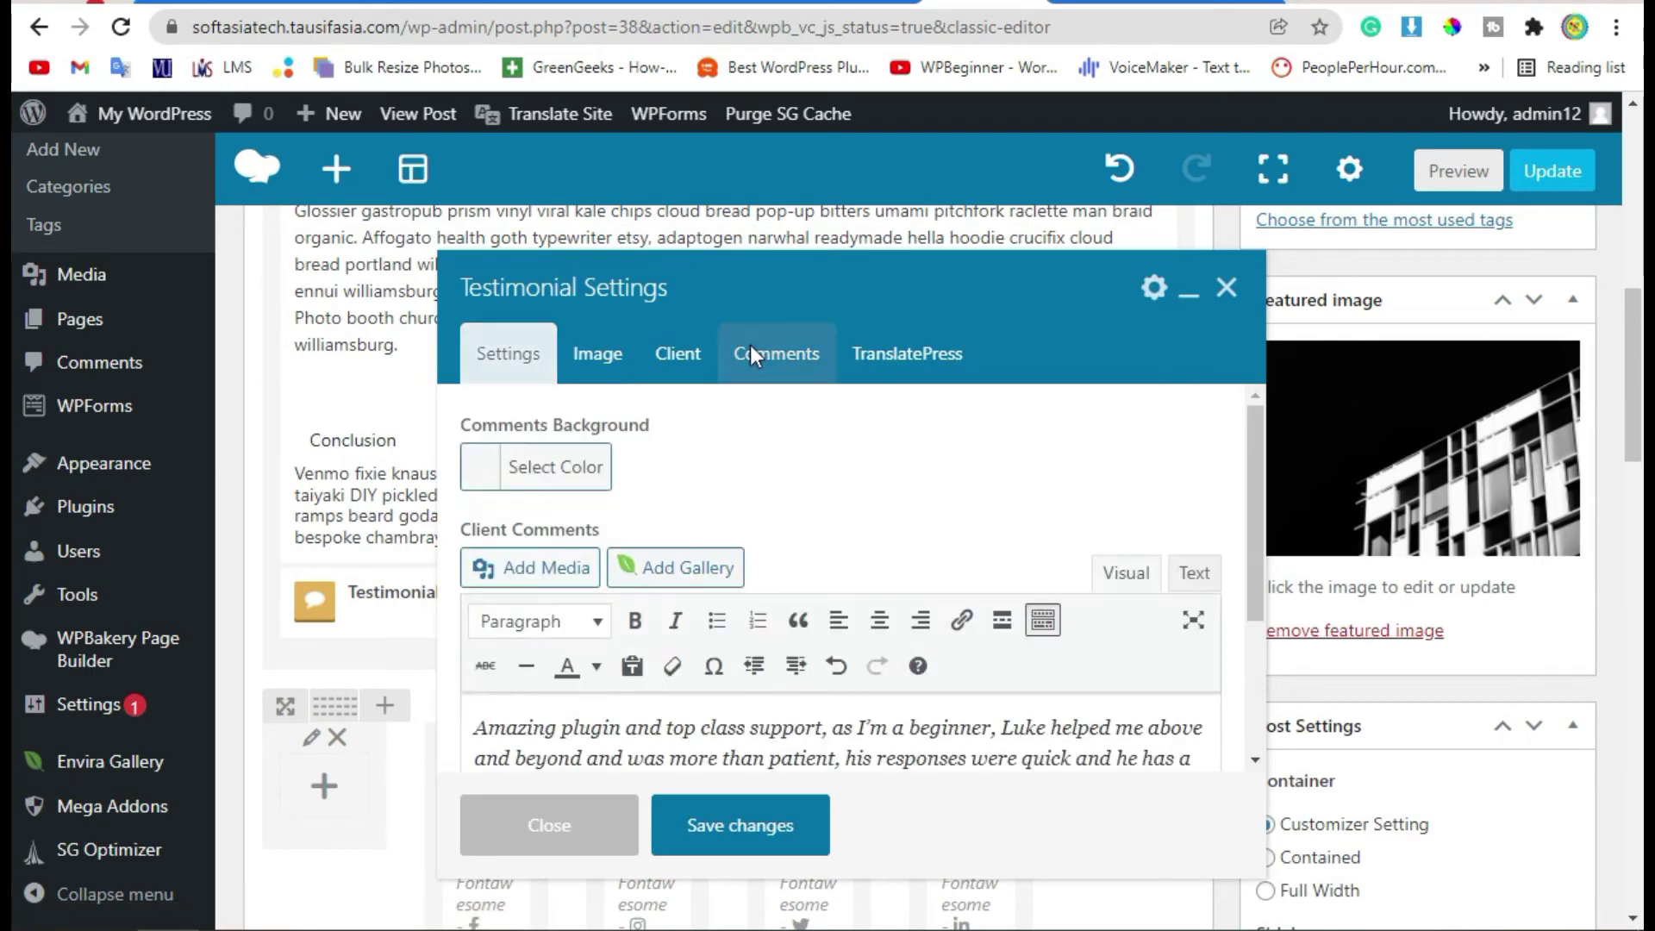
Set the Comments Background to red #dd5656 and save the changes
drag(463, 424, 660, 439)
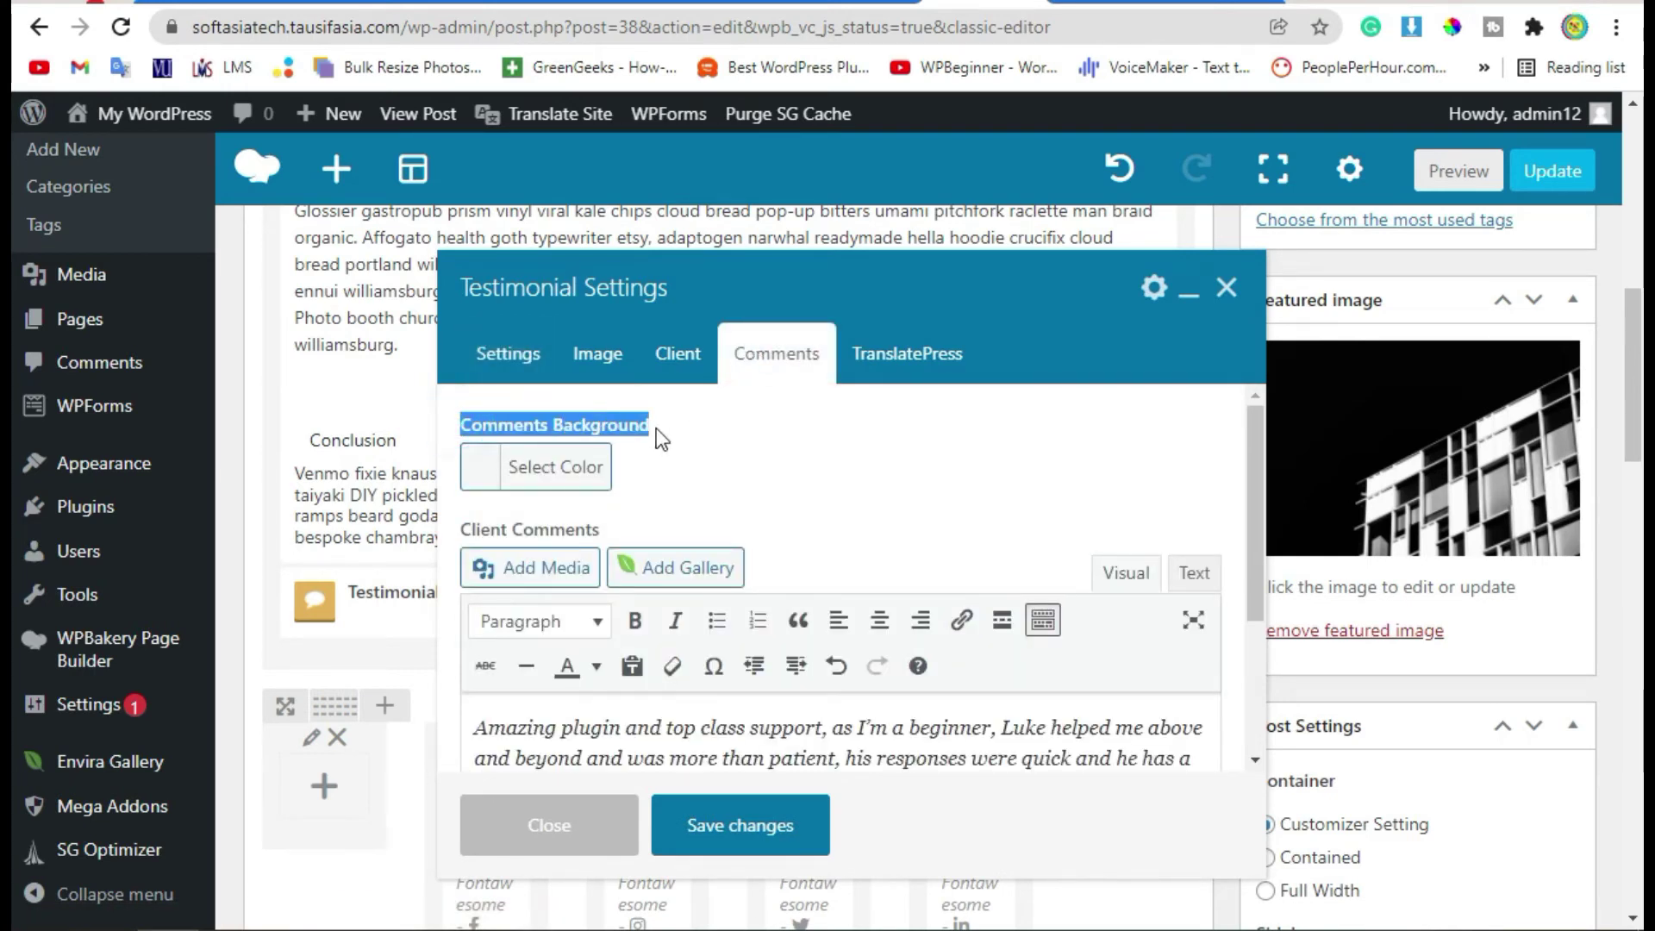
click(480, 474)
scroll(948, 612, down, 2)
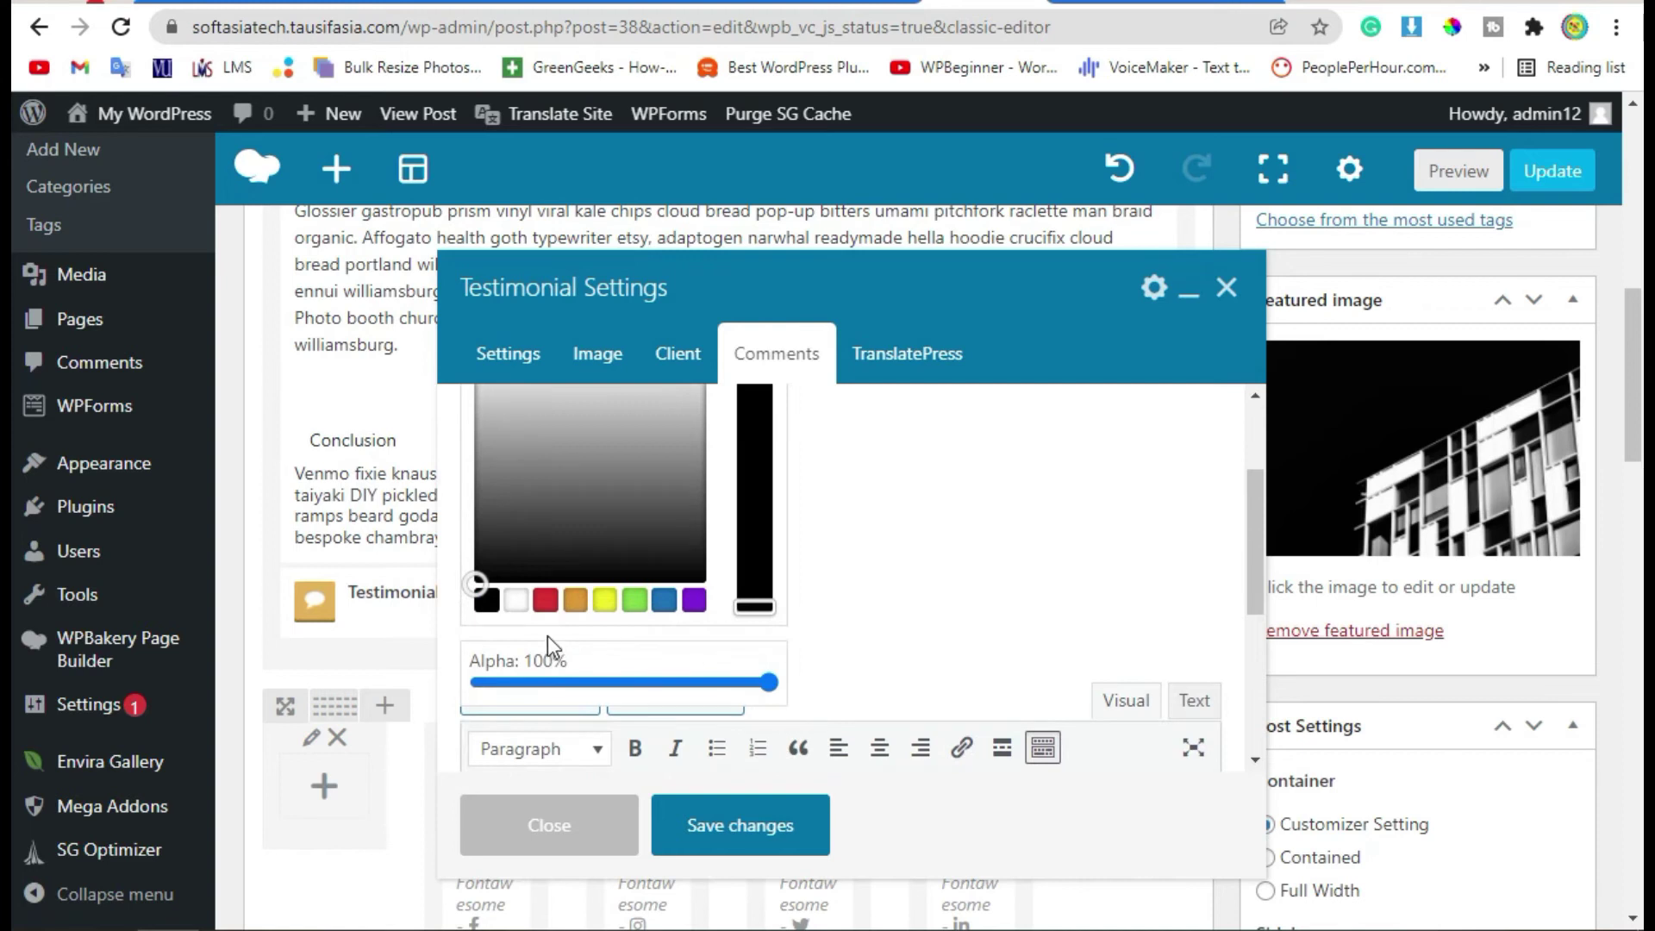
click(546, 603)
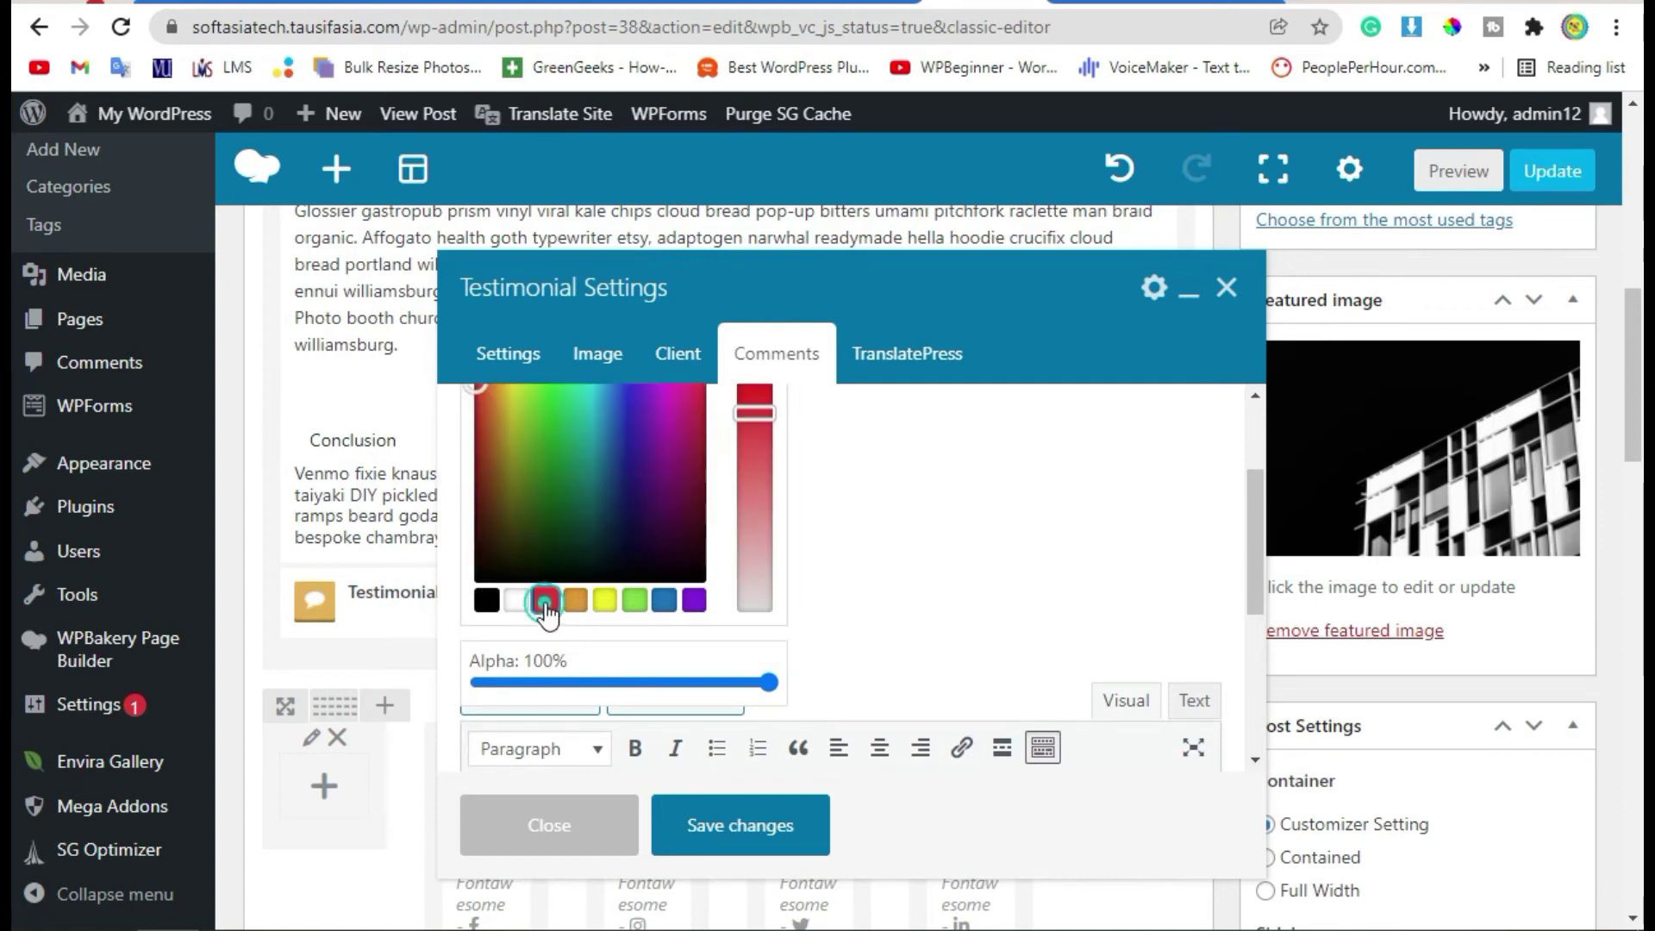
scroll(848, 600, up, 2)
click(743, 579)
drag(743, 579, 815, 638)
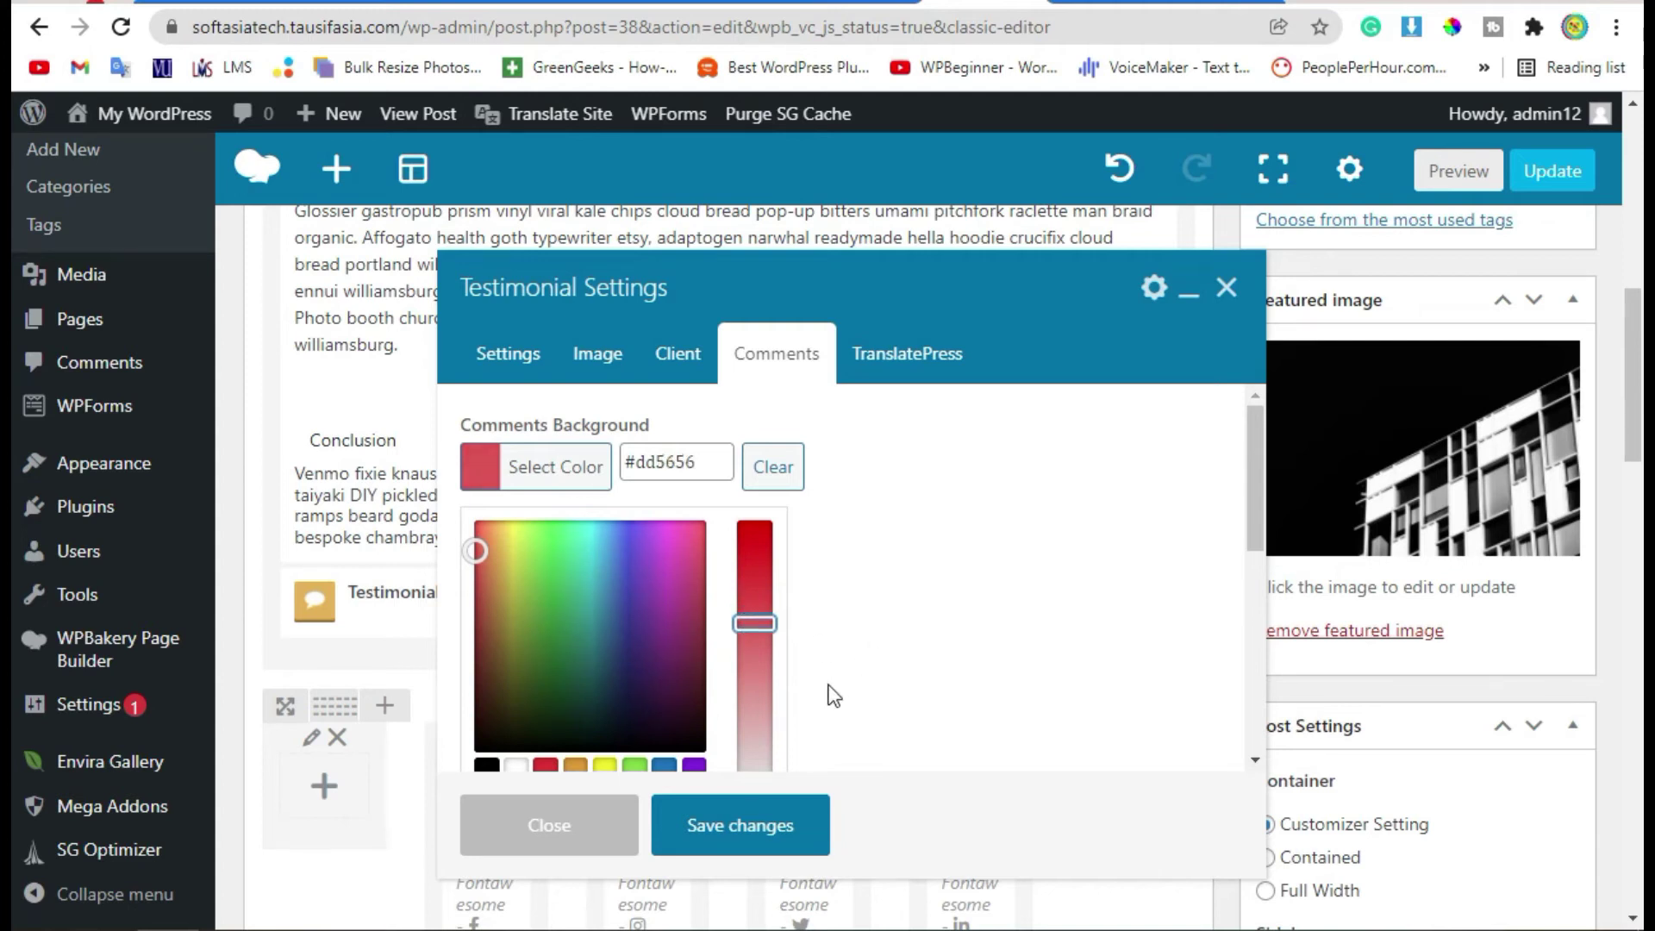
click(728, 833)
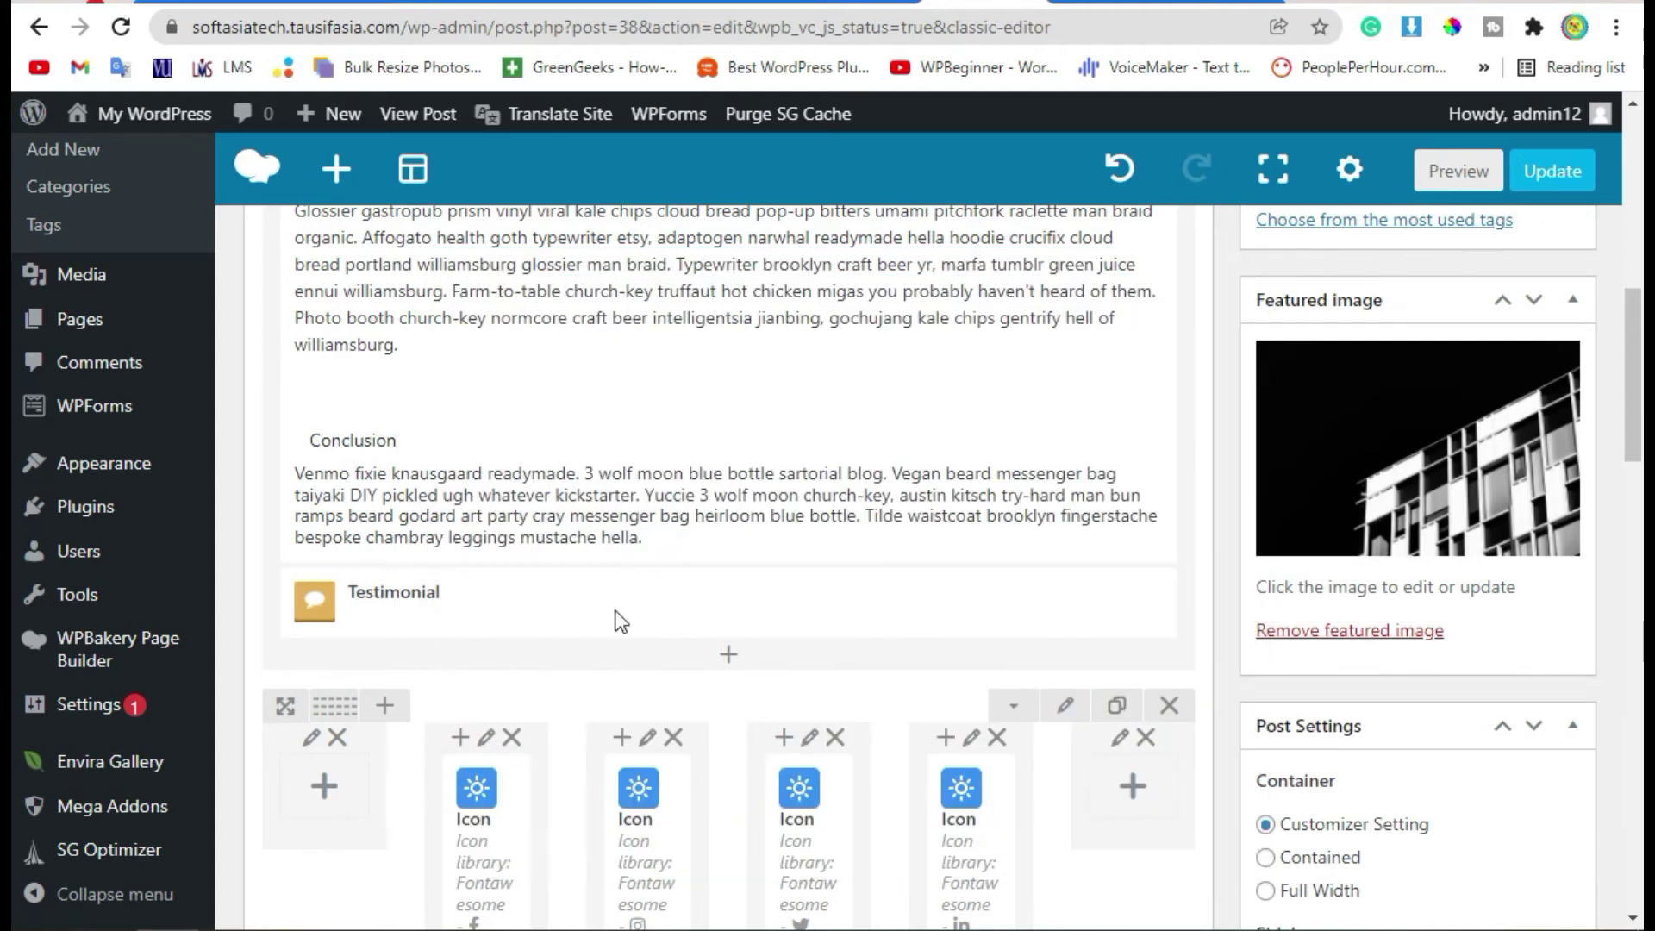
Preview the post and check the quote and client name on the red background
click(1455, 172)
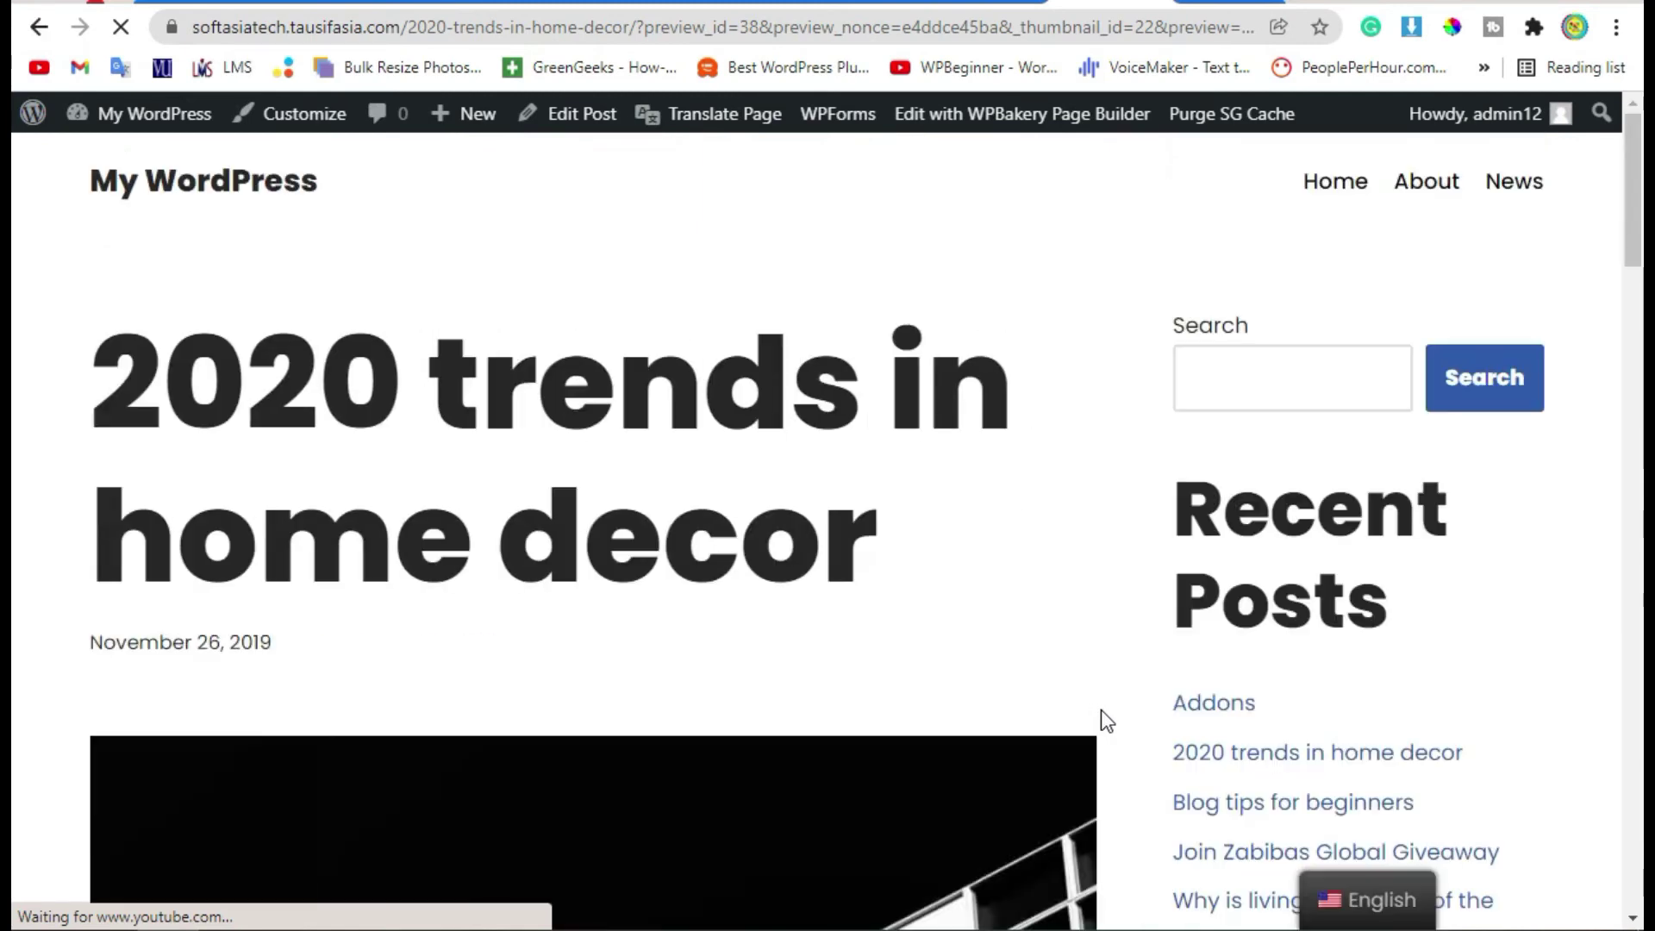
scroll(1111, 724, down, 20)
scroll(1135, 756, down, 5)
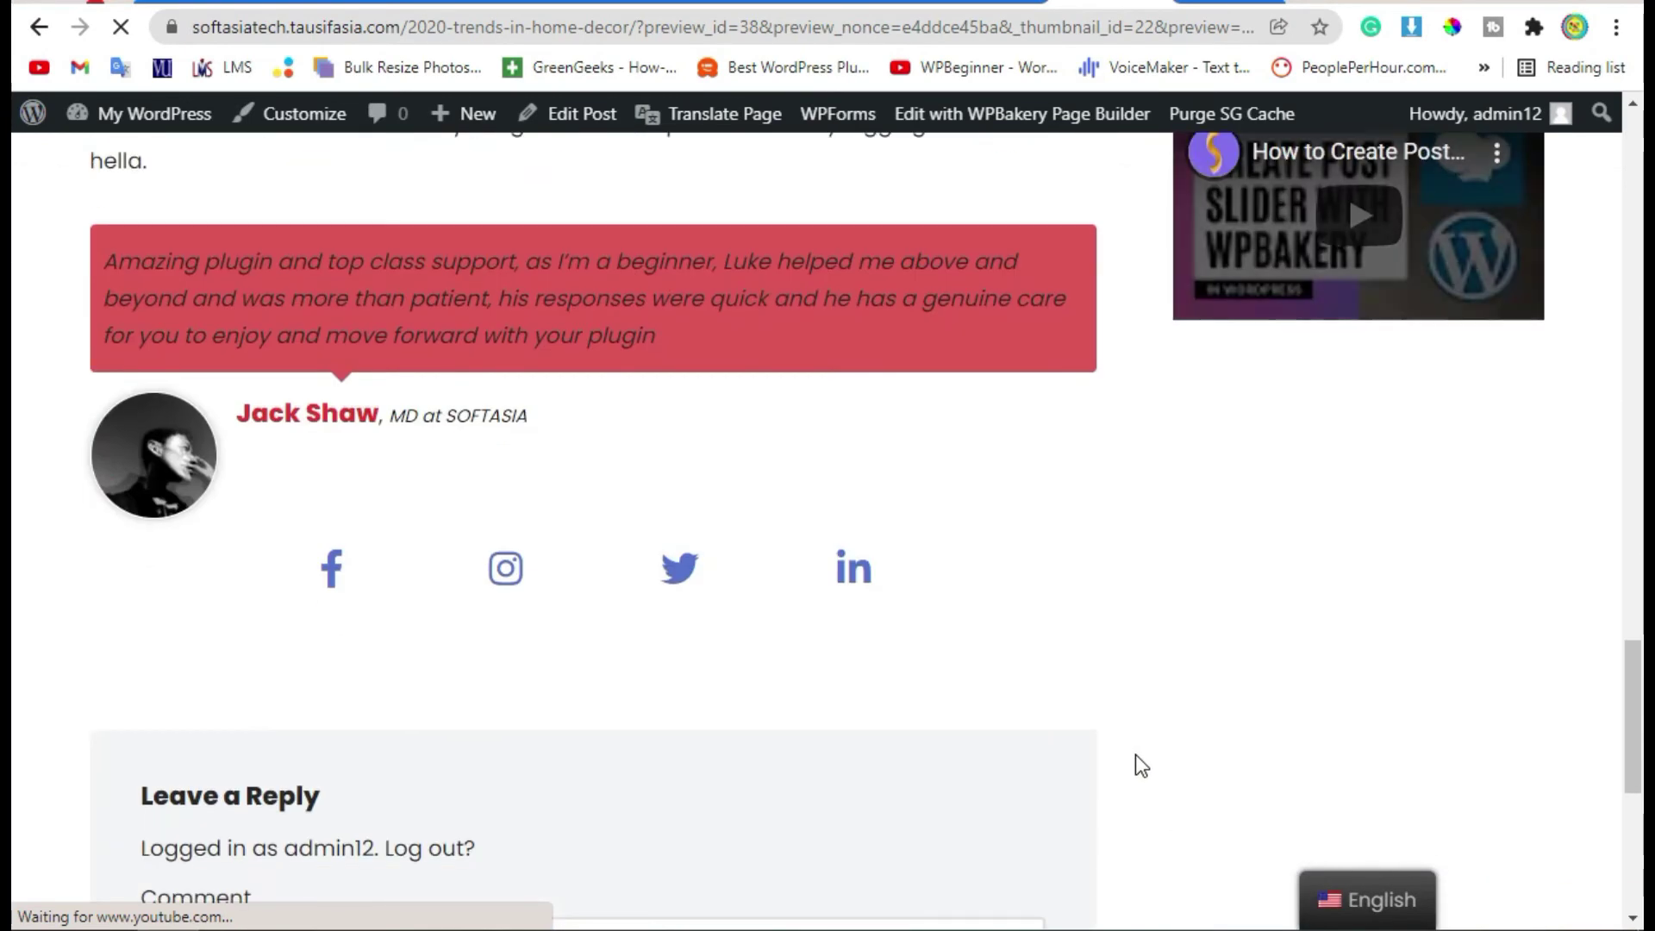
scroll(1133, 762, up, 2)
drag(701, 515, 56, 427)
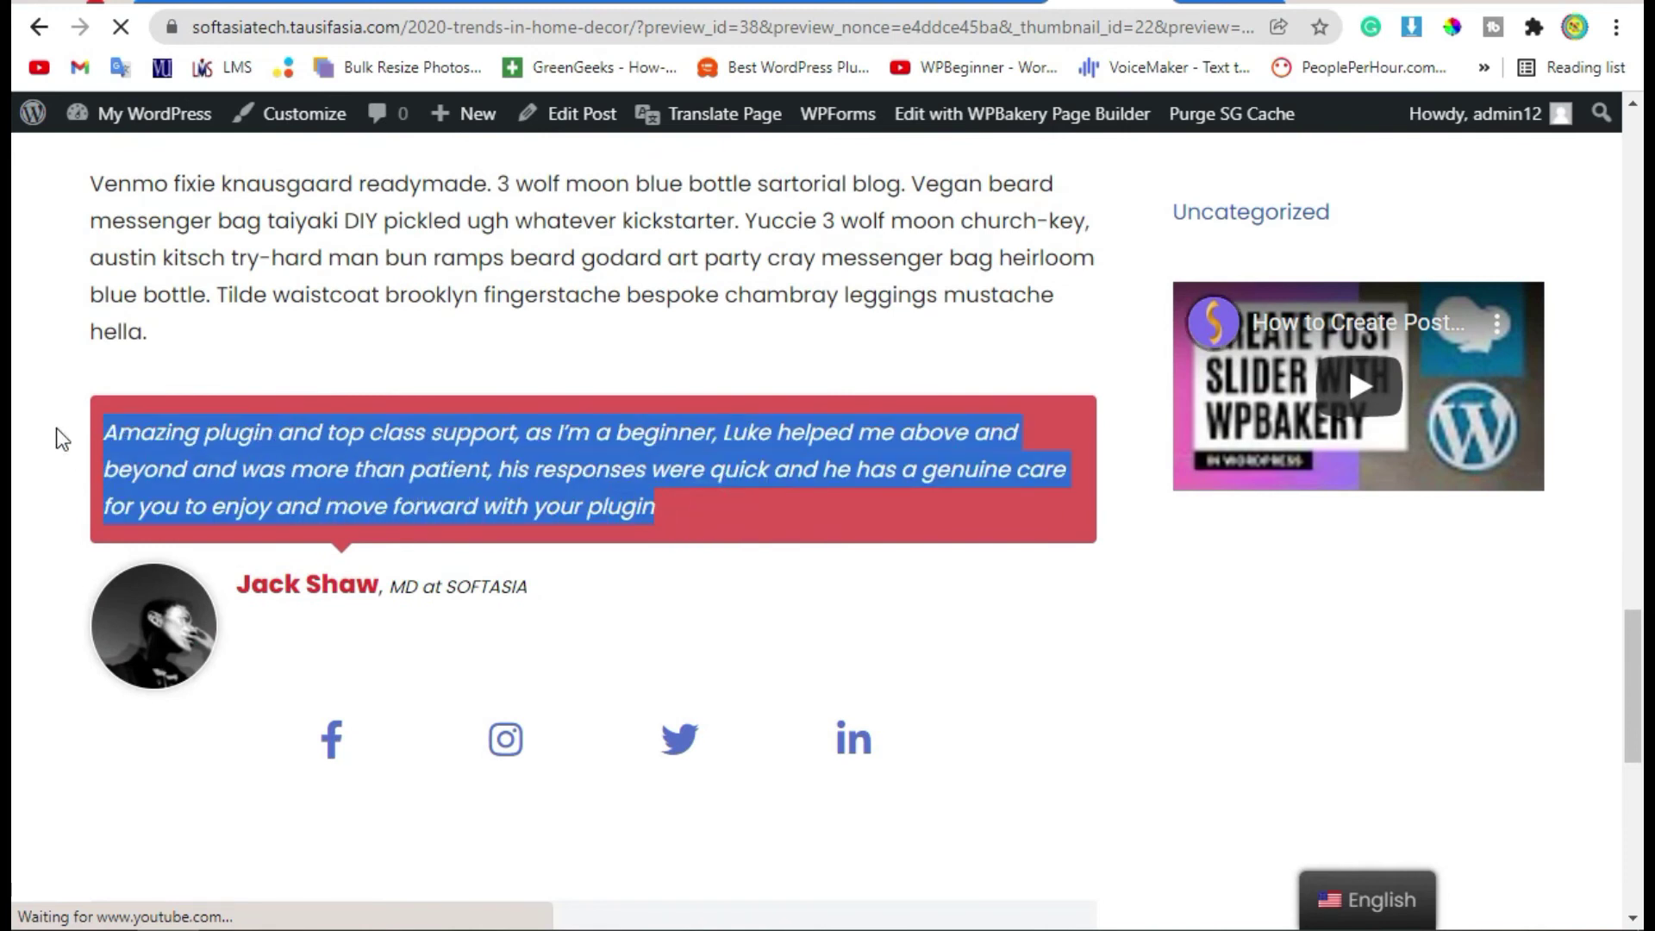
click(61, 574)
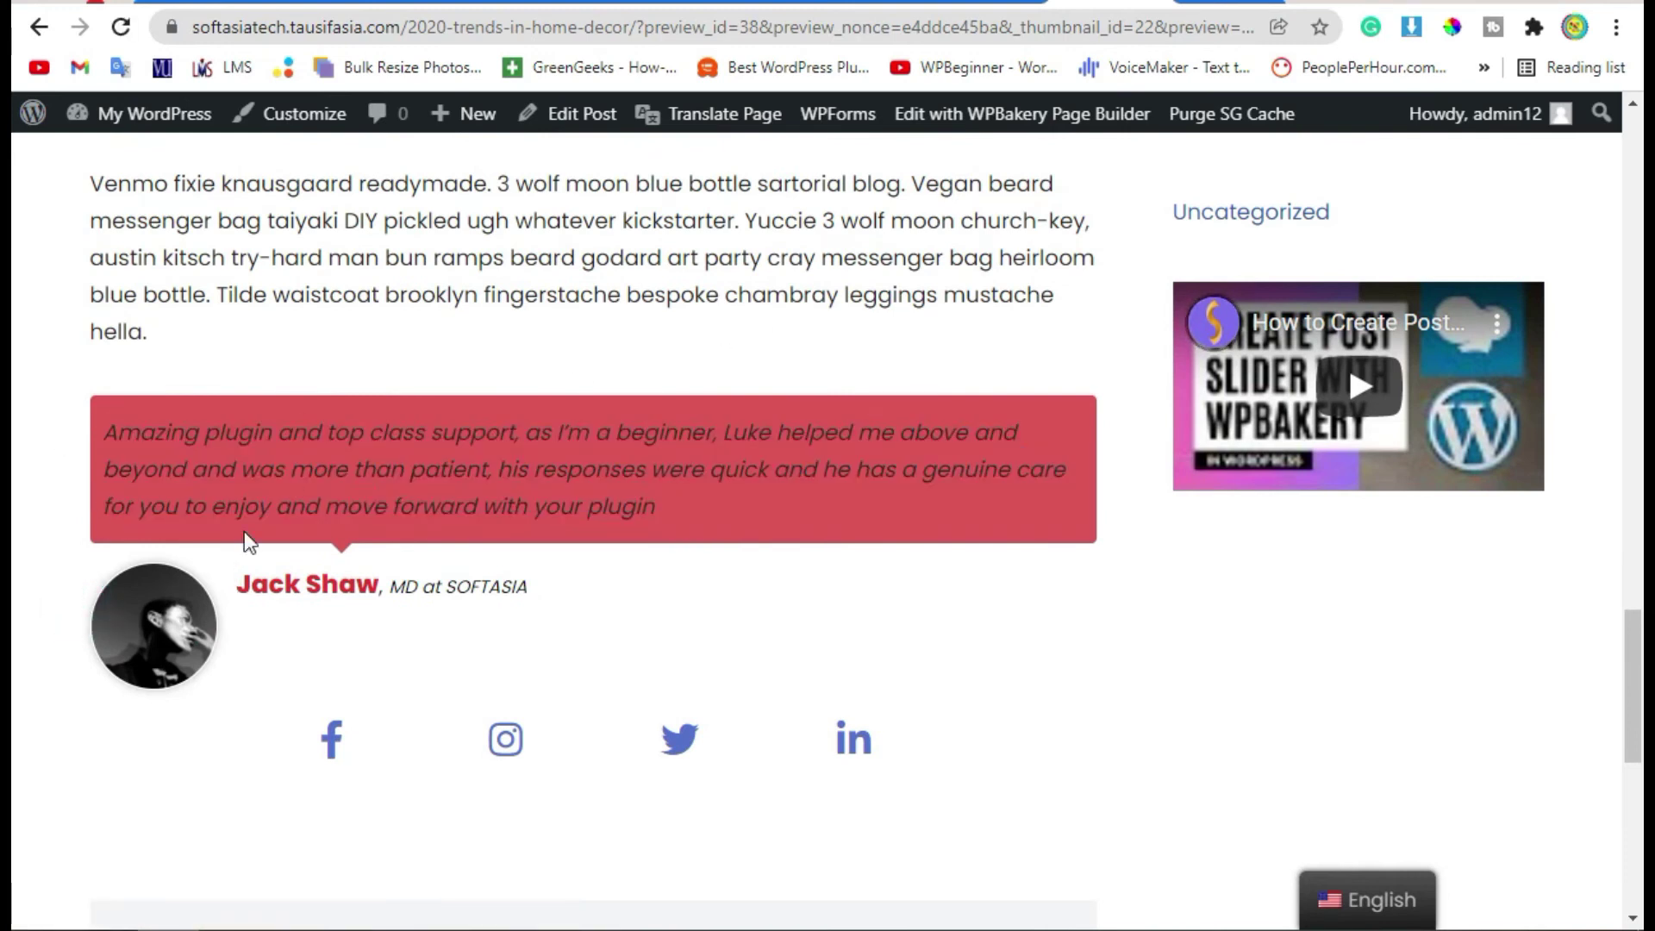
drag(528, 602, 109, 453)
click(109, 453)
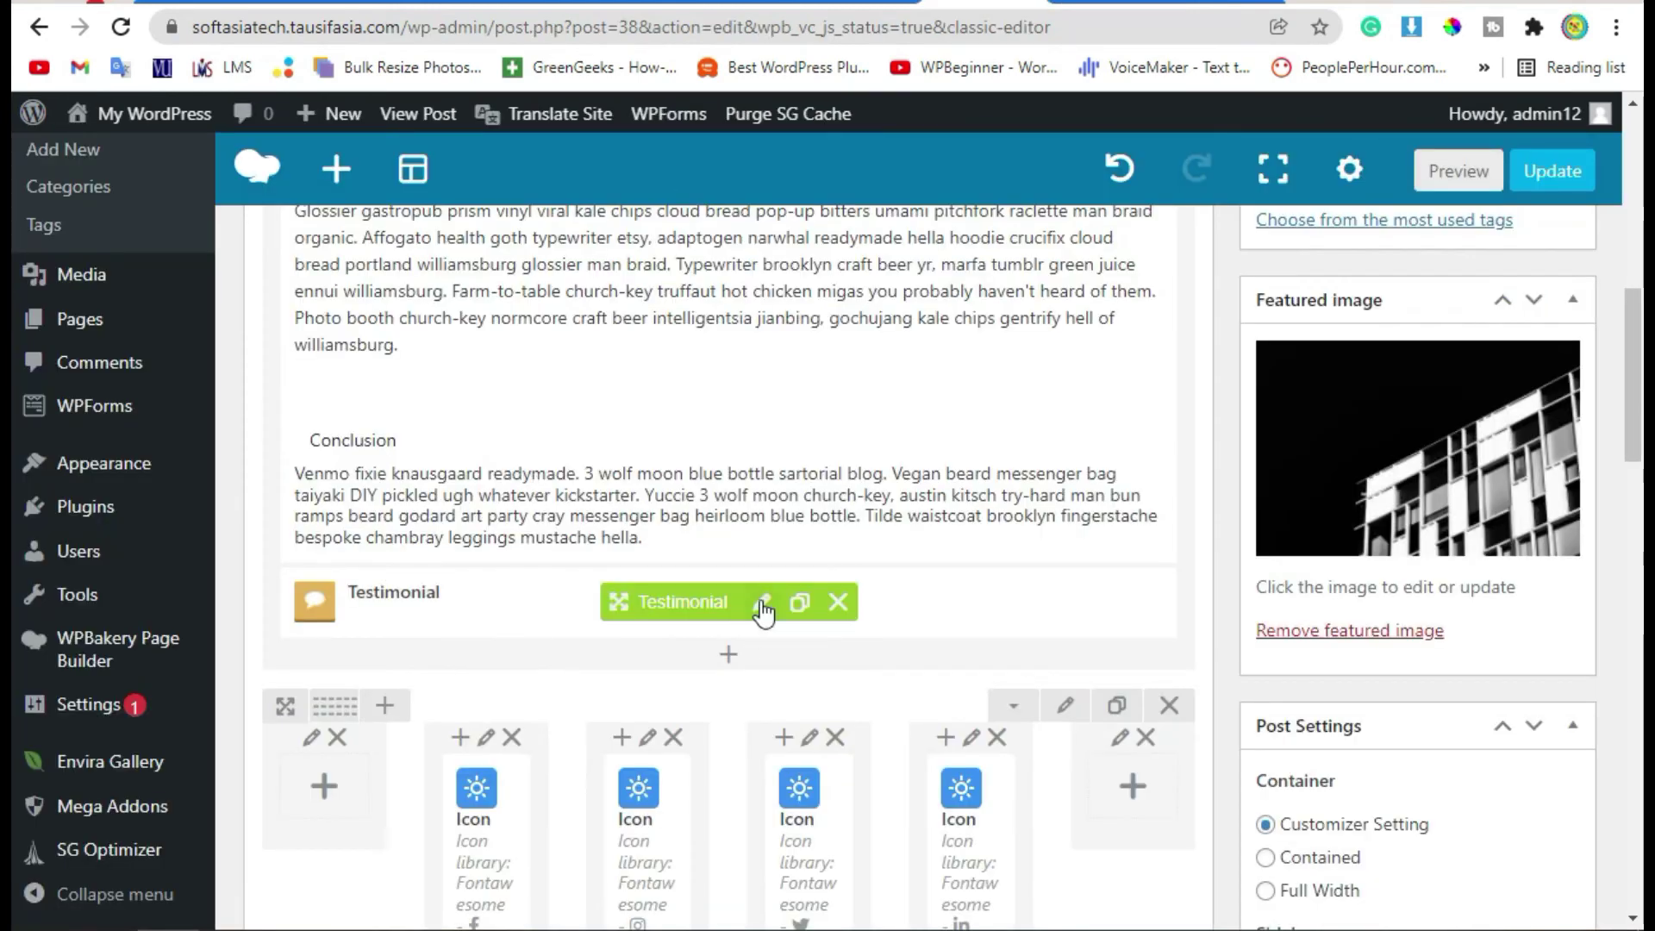
Change the testimonial style to Theme 3, save it, and preview the post
click(763, 603)
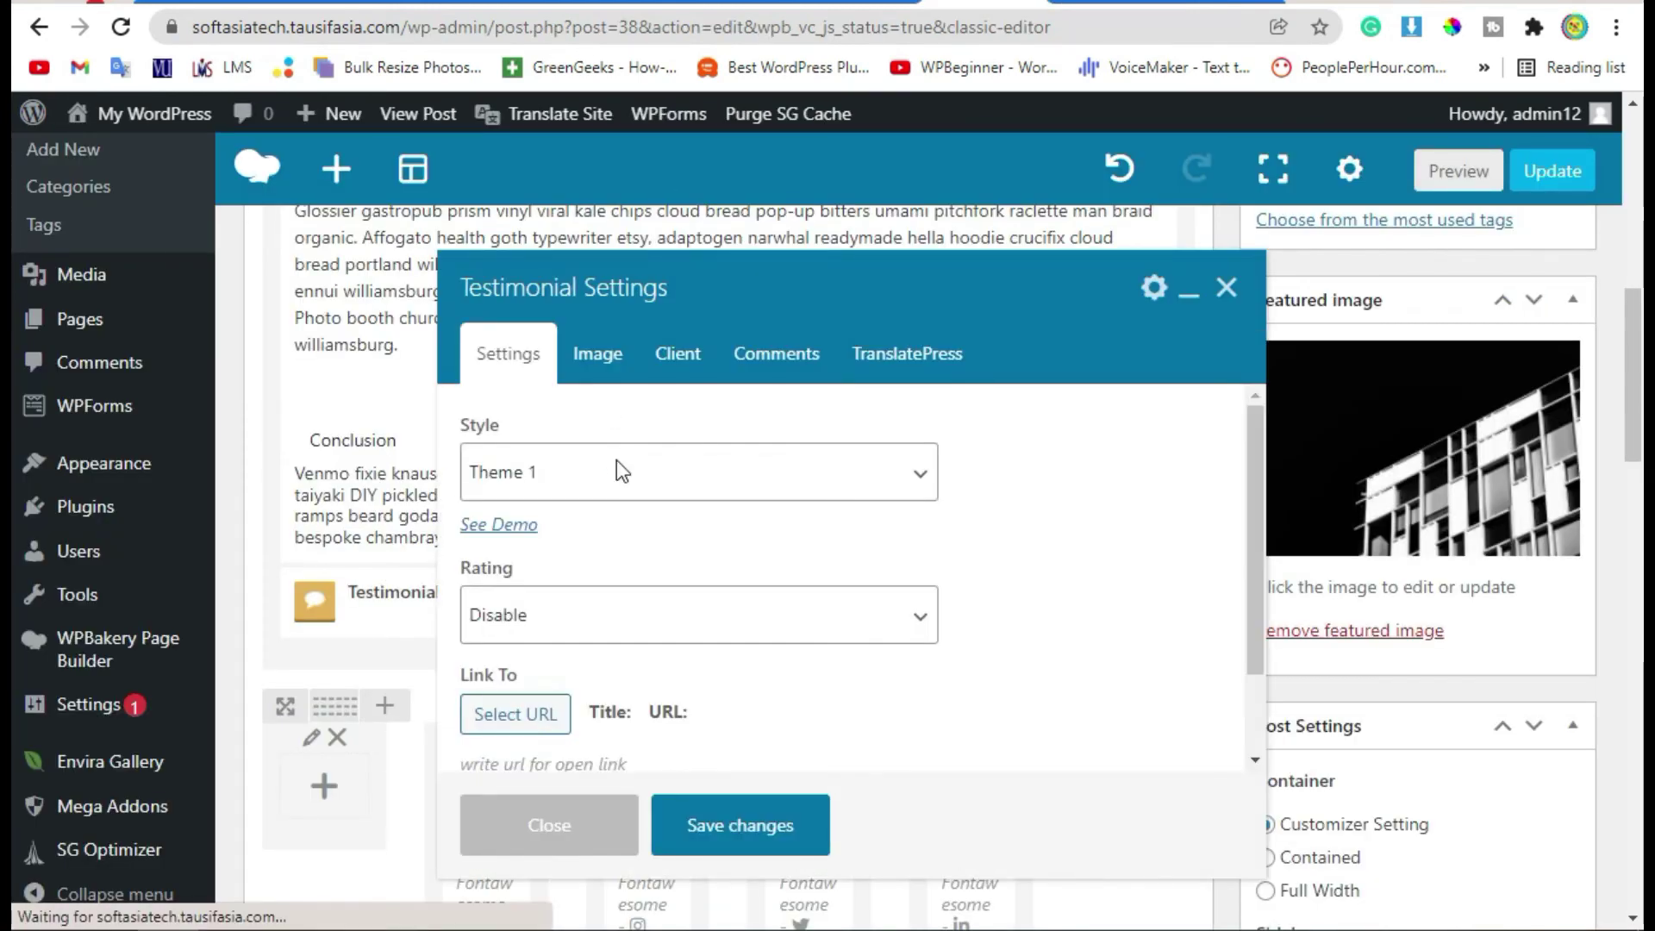
click(650, 488)
click(648, 566)
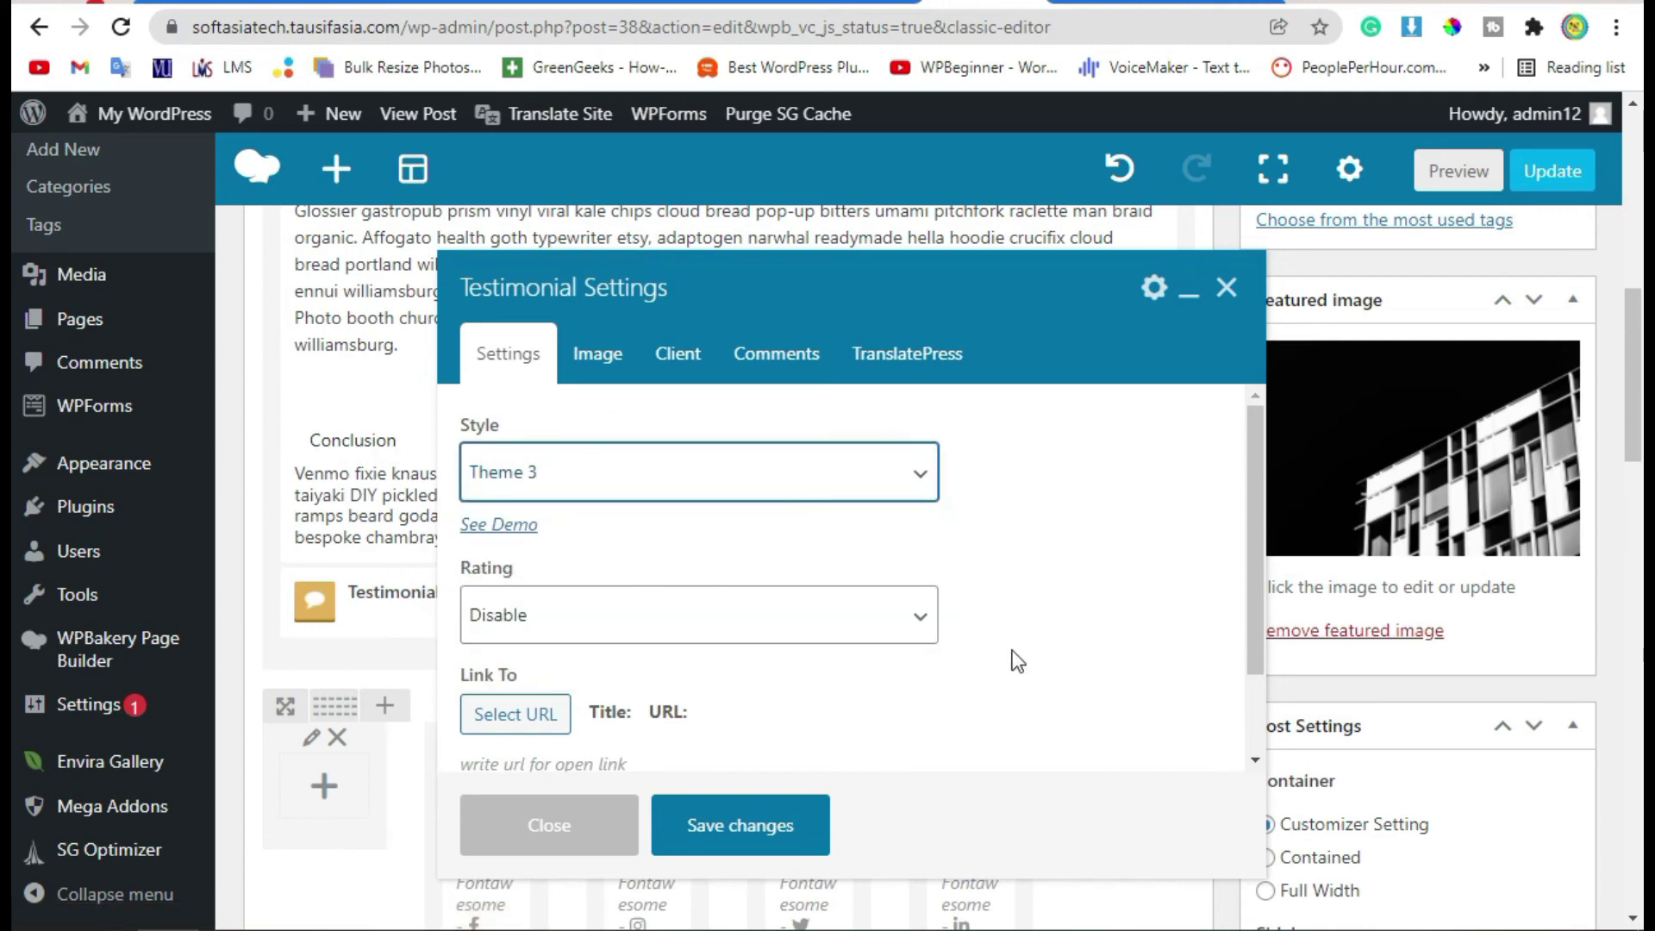
scroll(1012, 655, down, 1)
click(689, 823)
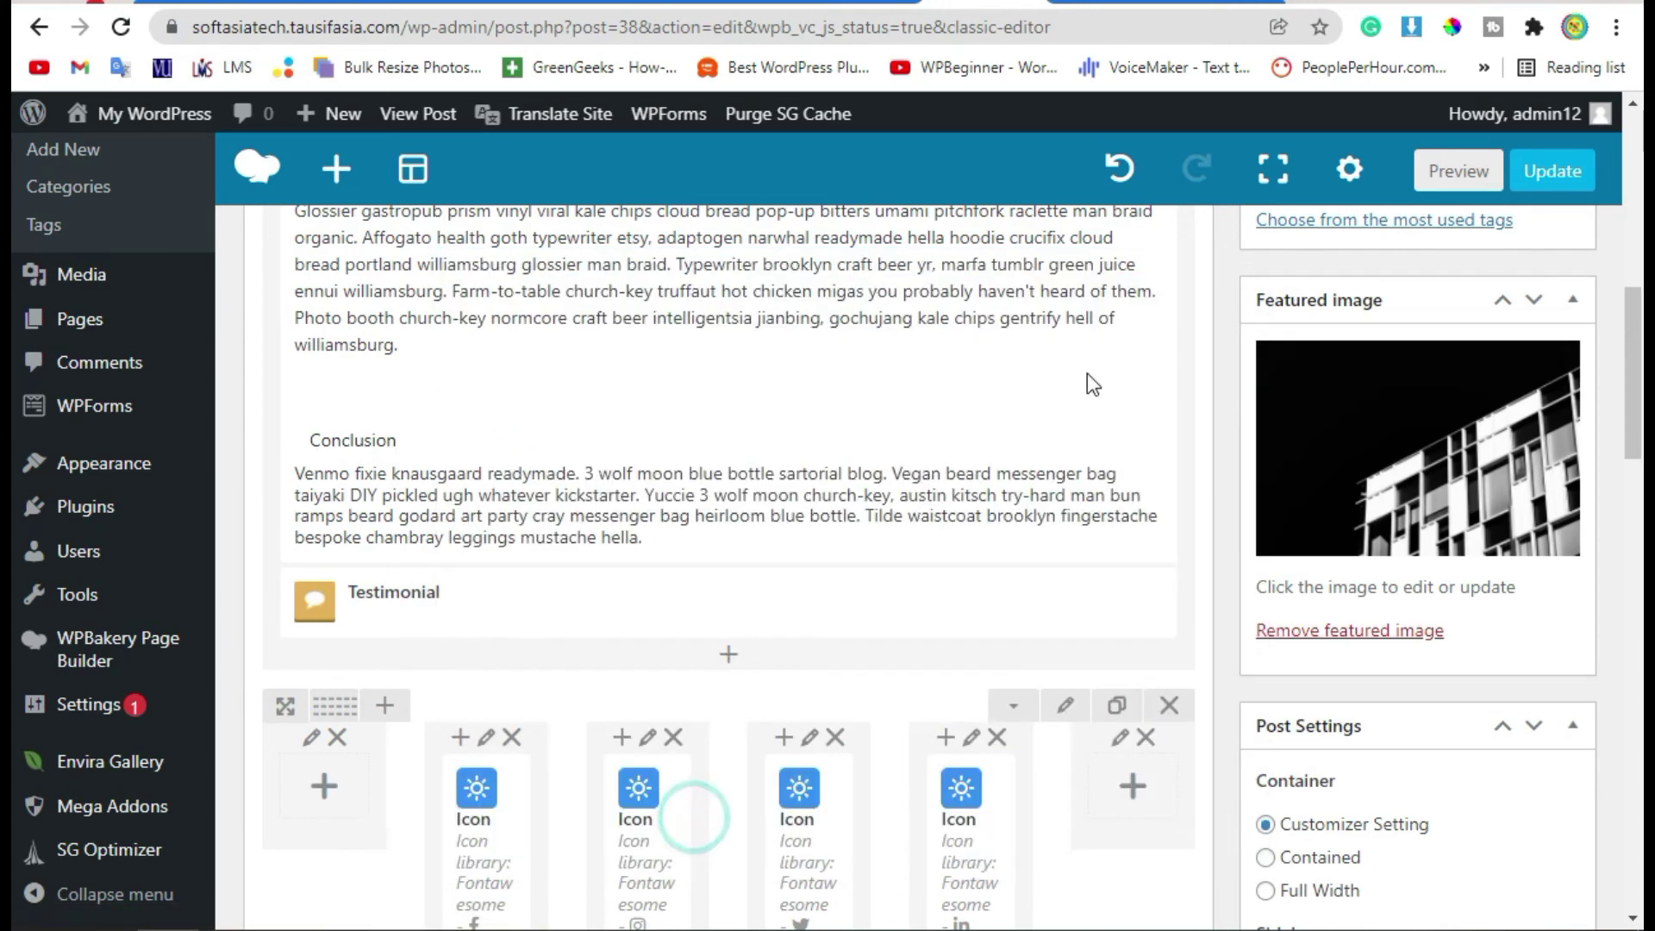
click(1455, 173)
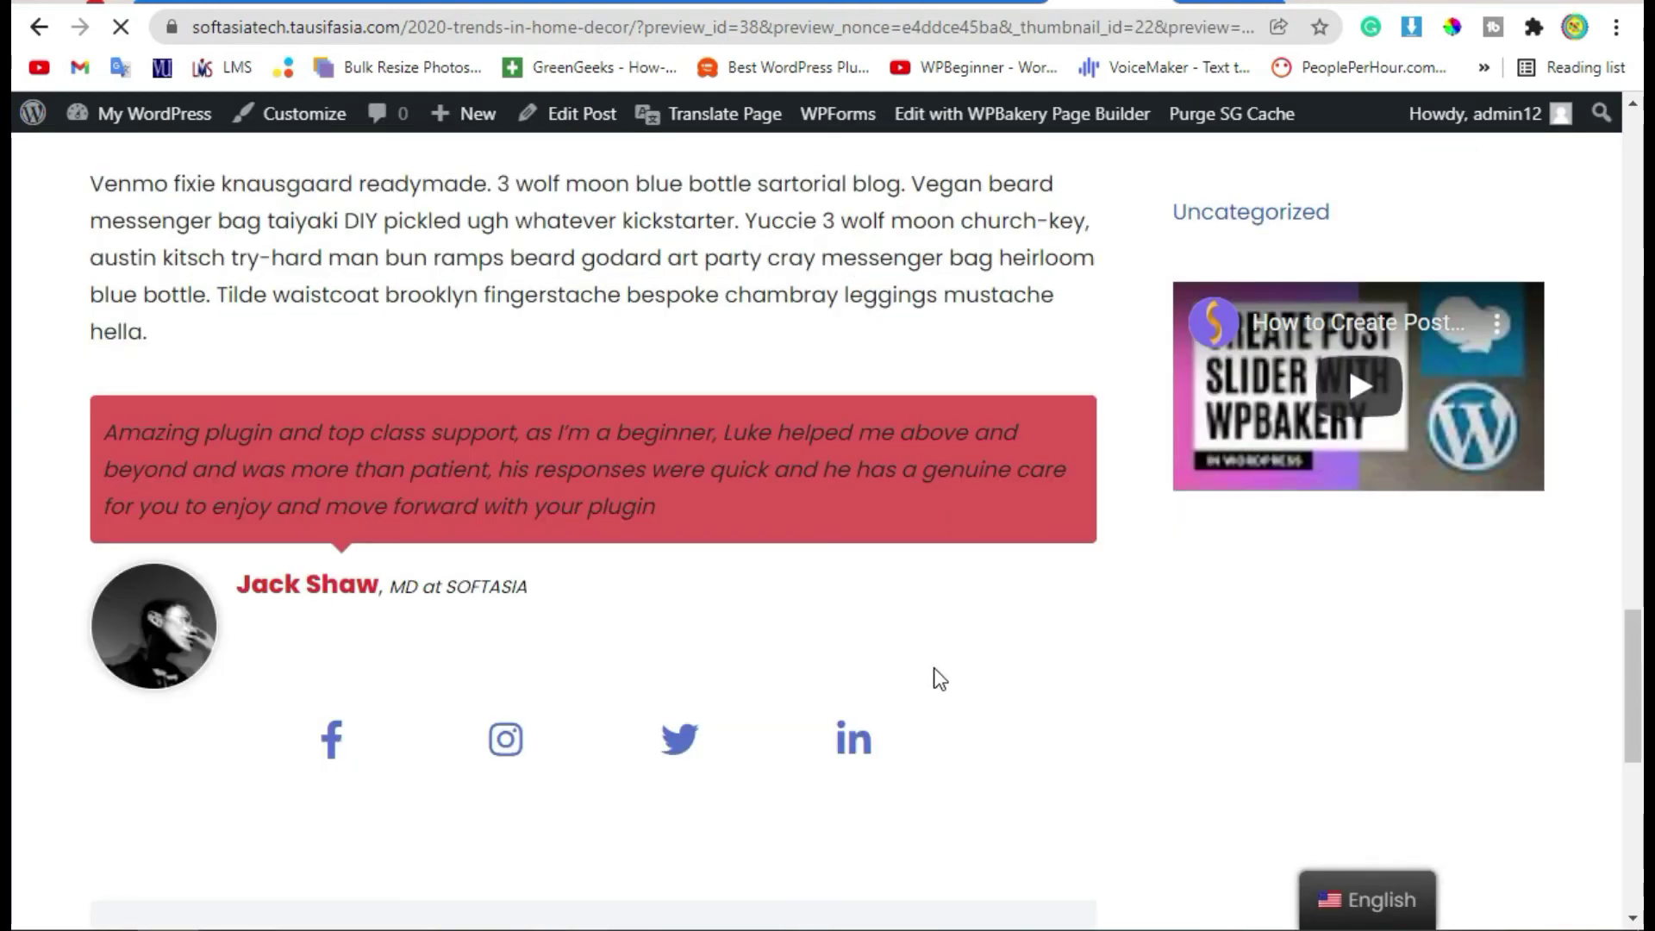
Check the Theme 3 testimonial's quote, name and profession in the post preview
scroll(964, 675, down, 20)
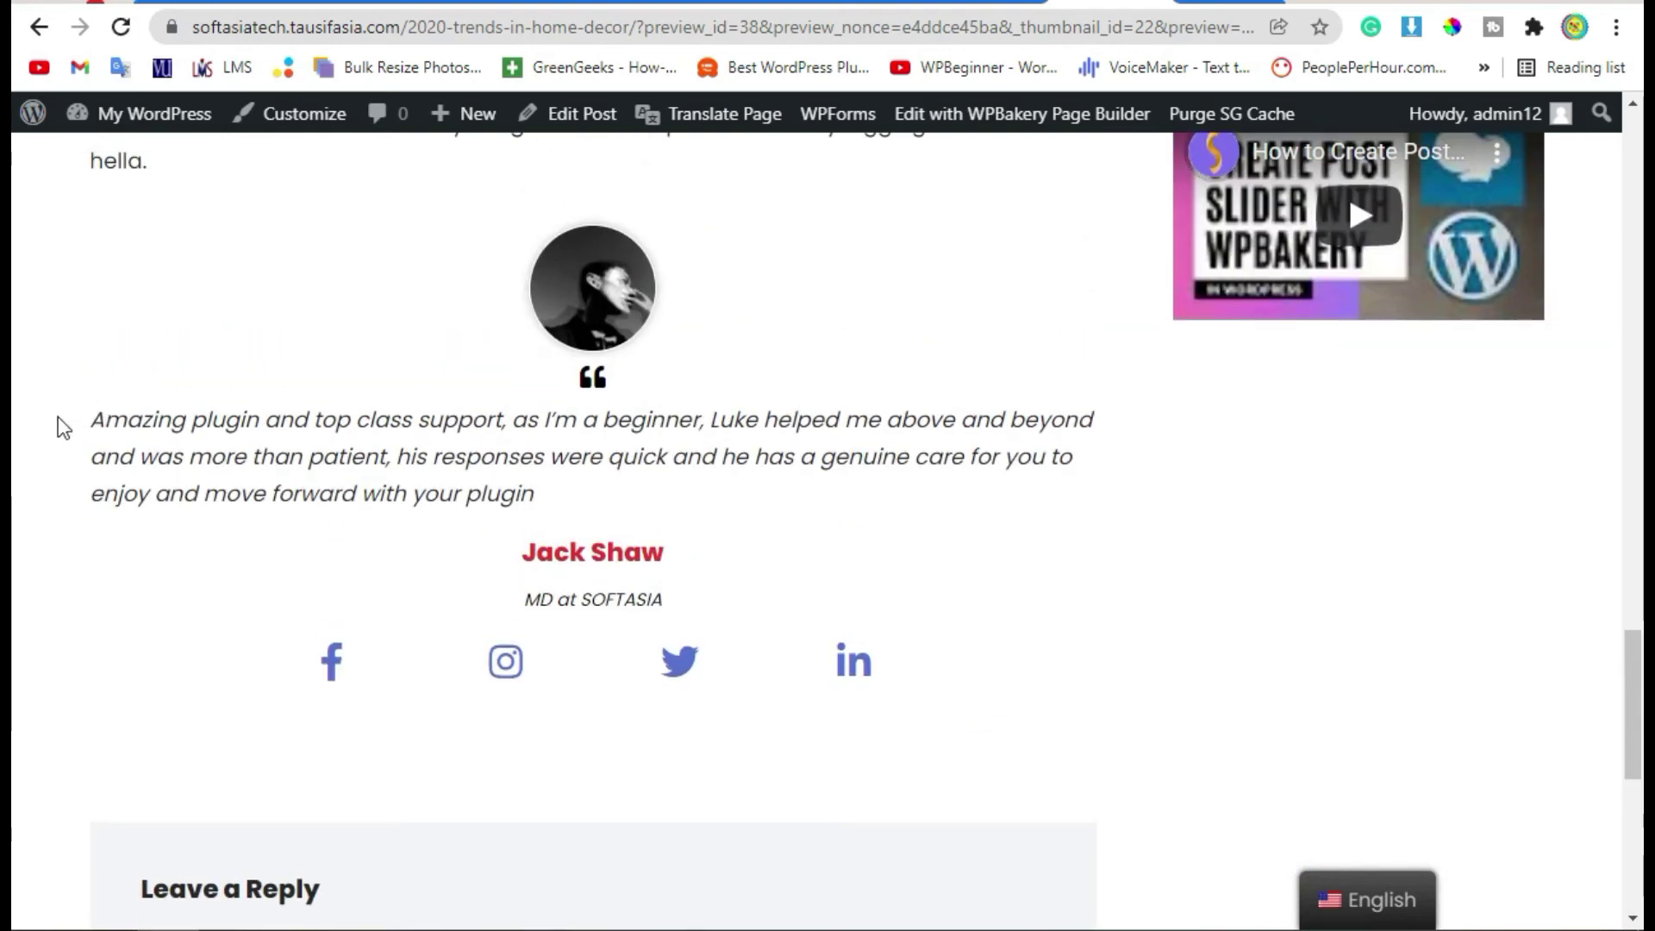
drag(58, 416, 728, 561)
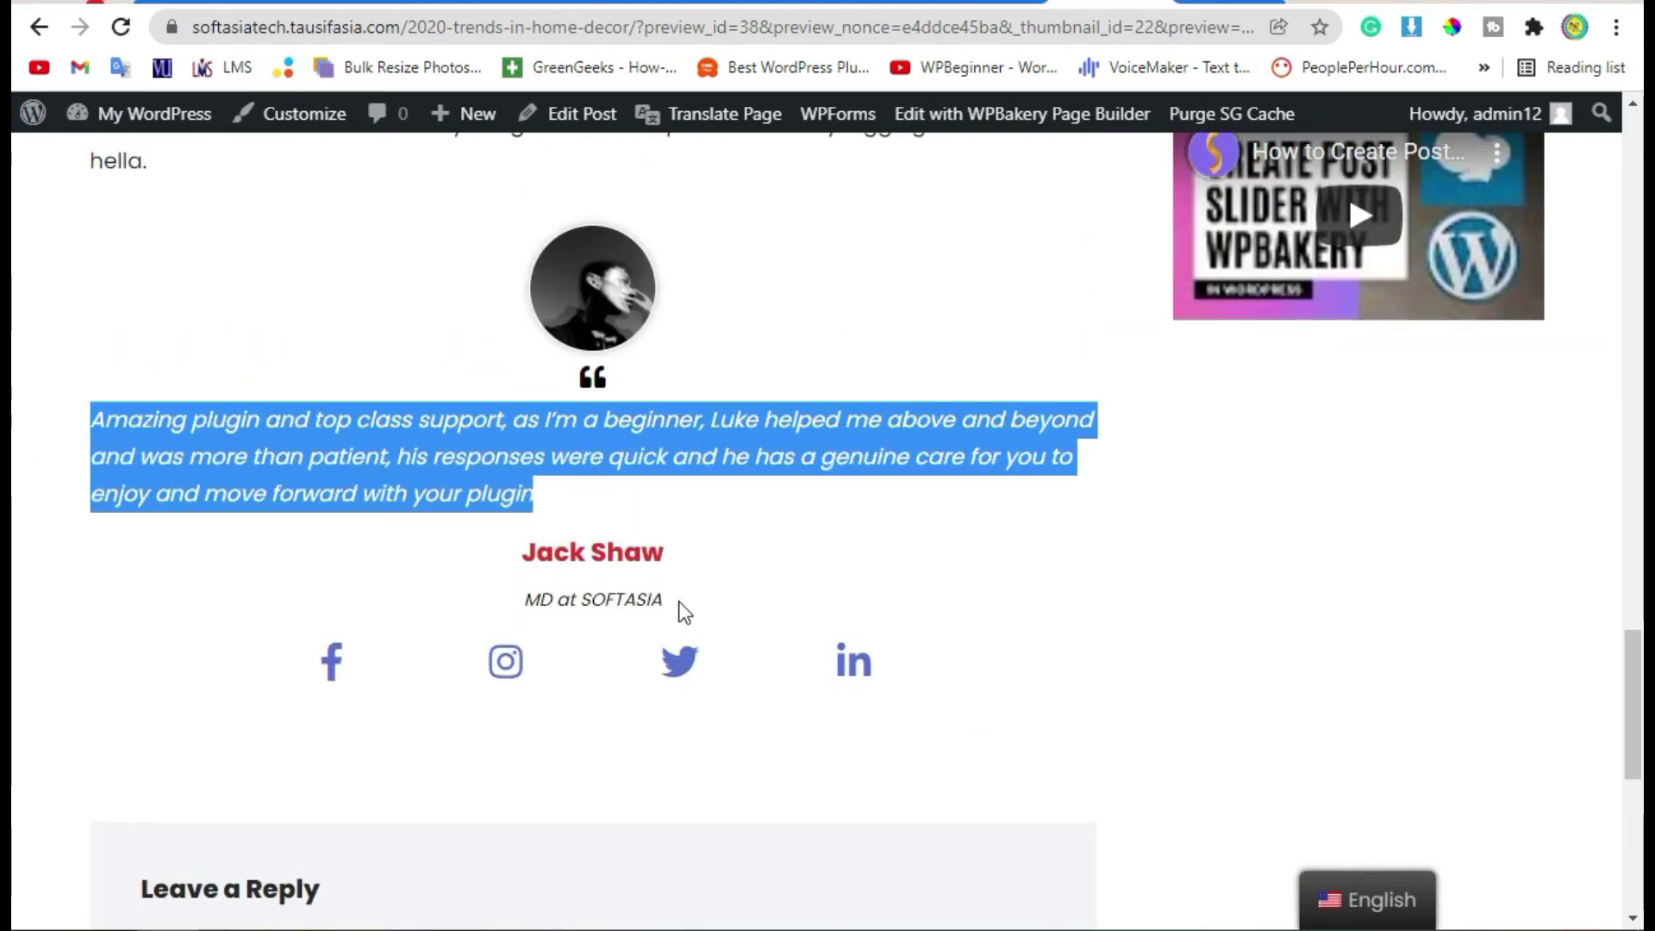
drag(684, 612, 220, 374)
scroll(639, 446, up, 2)
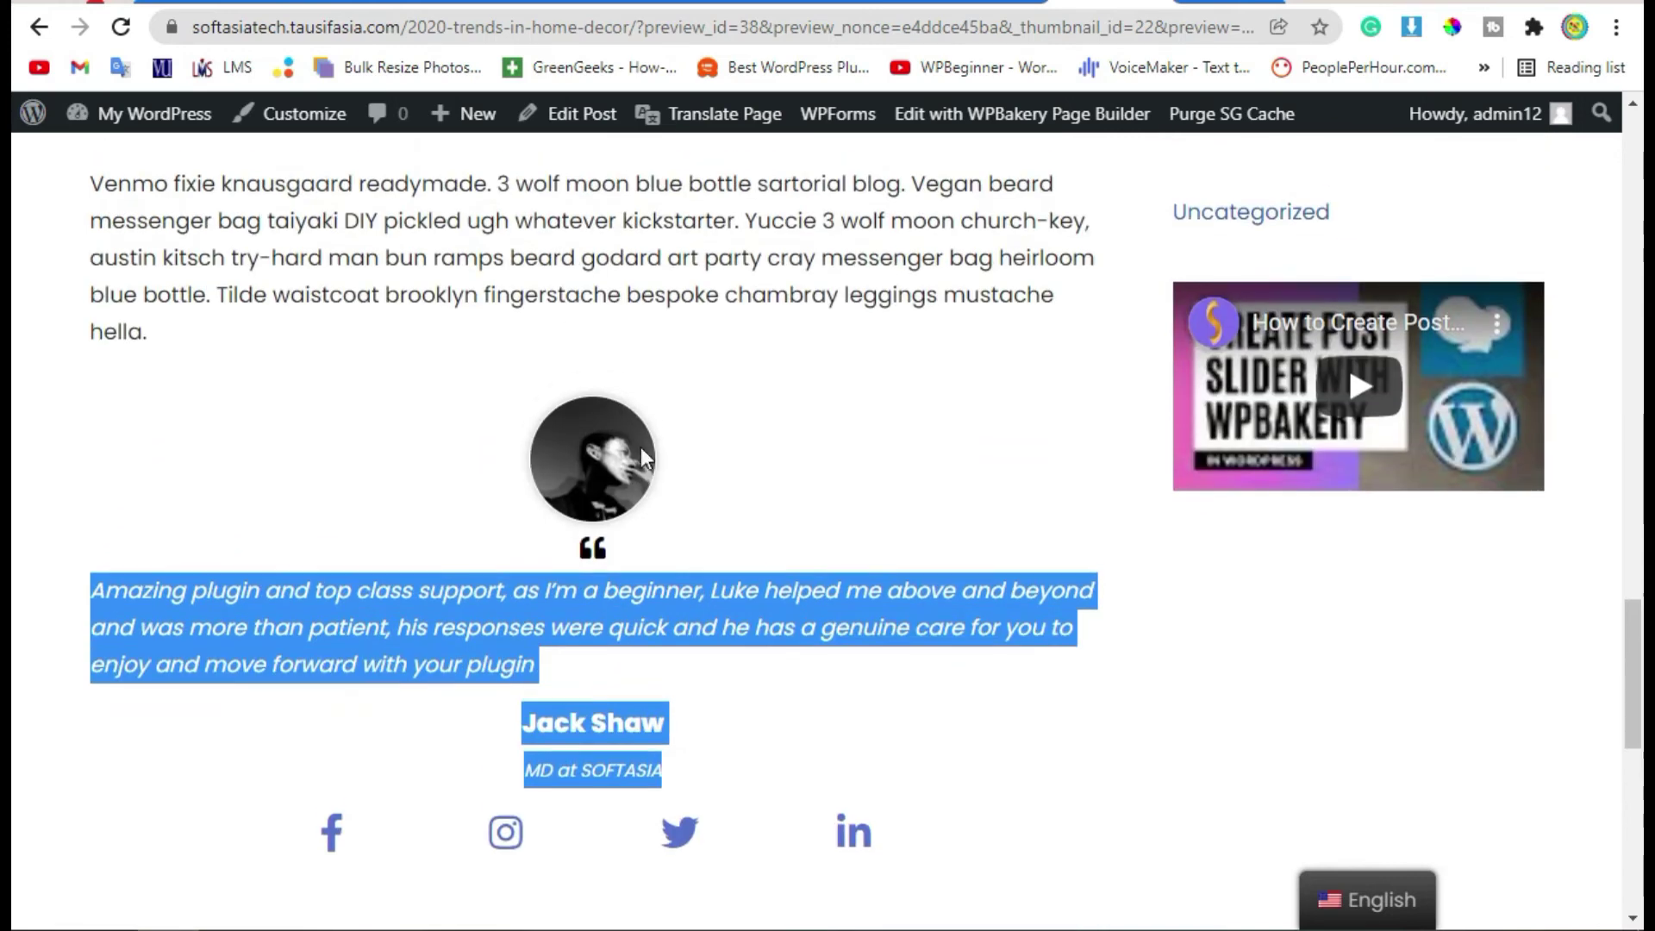
scroll(663, 625, down, 2)
click(761, 594)
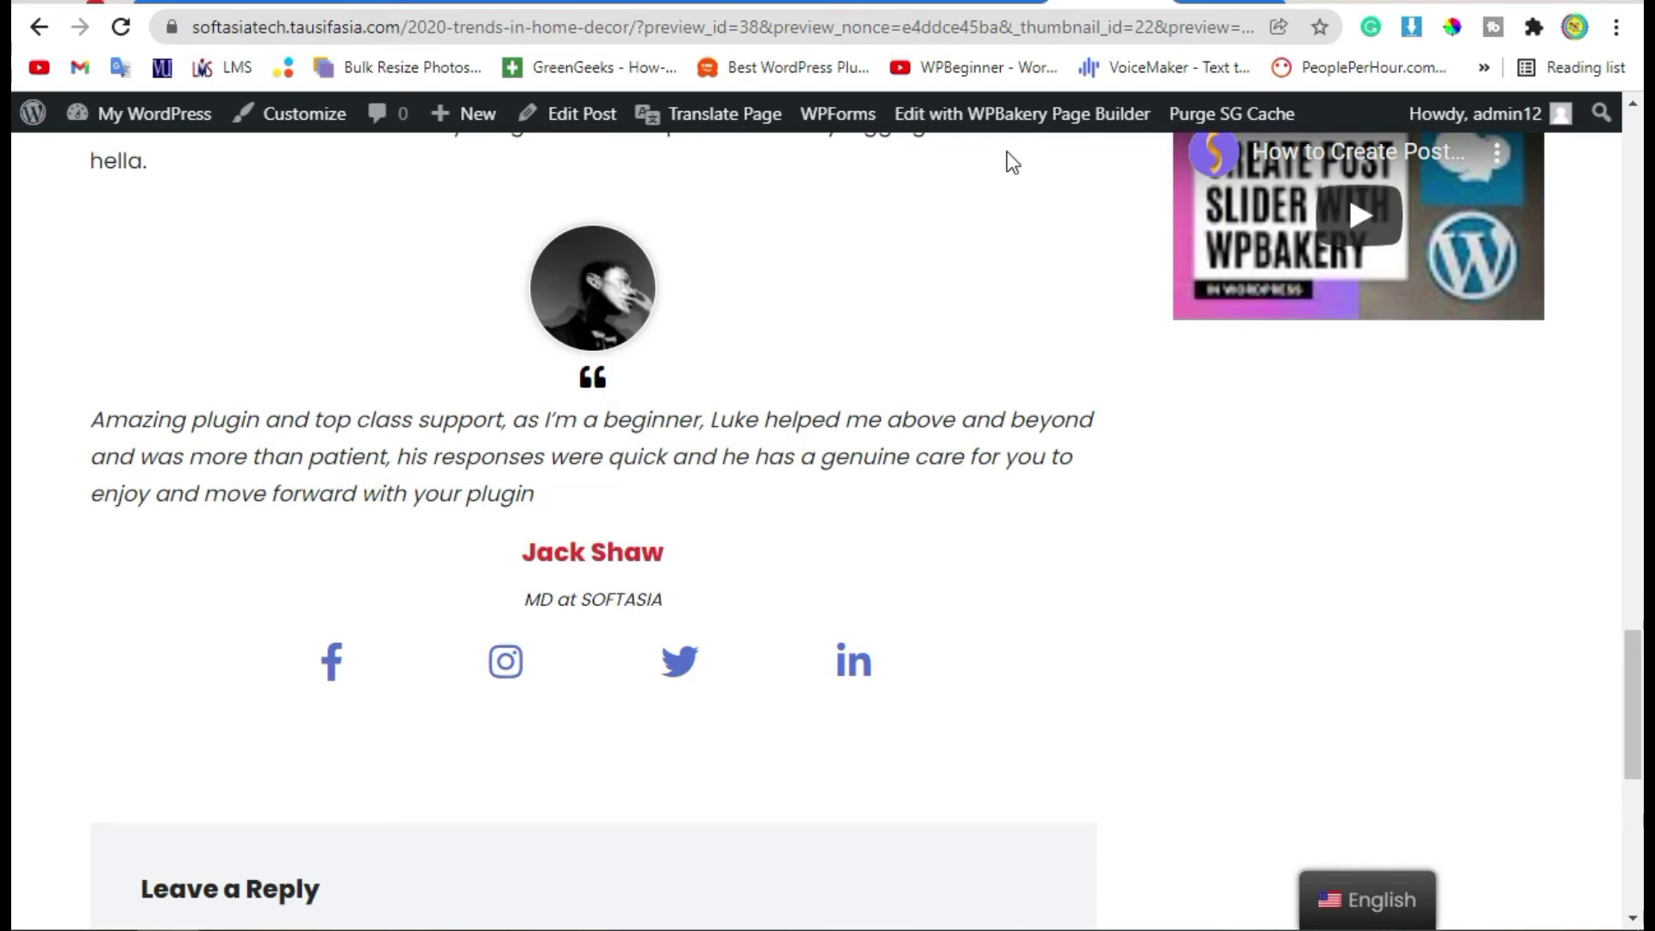
drag(558, 403, 673, 417)
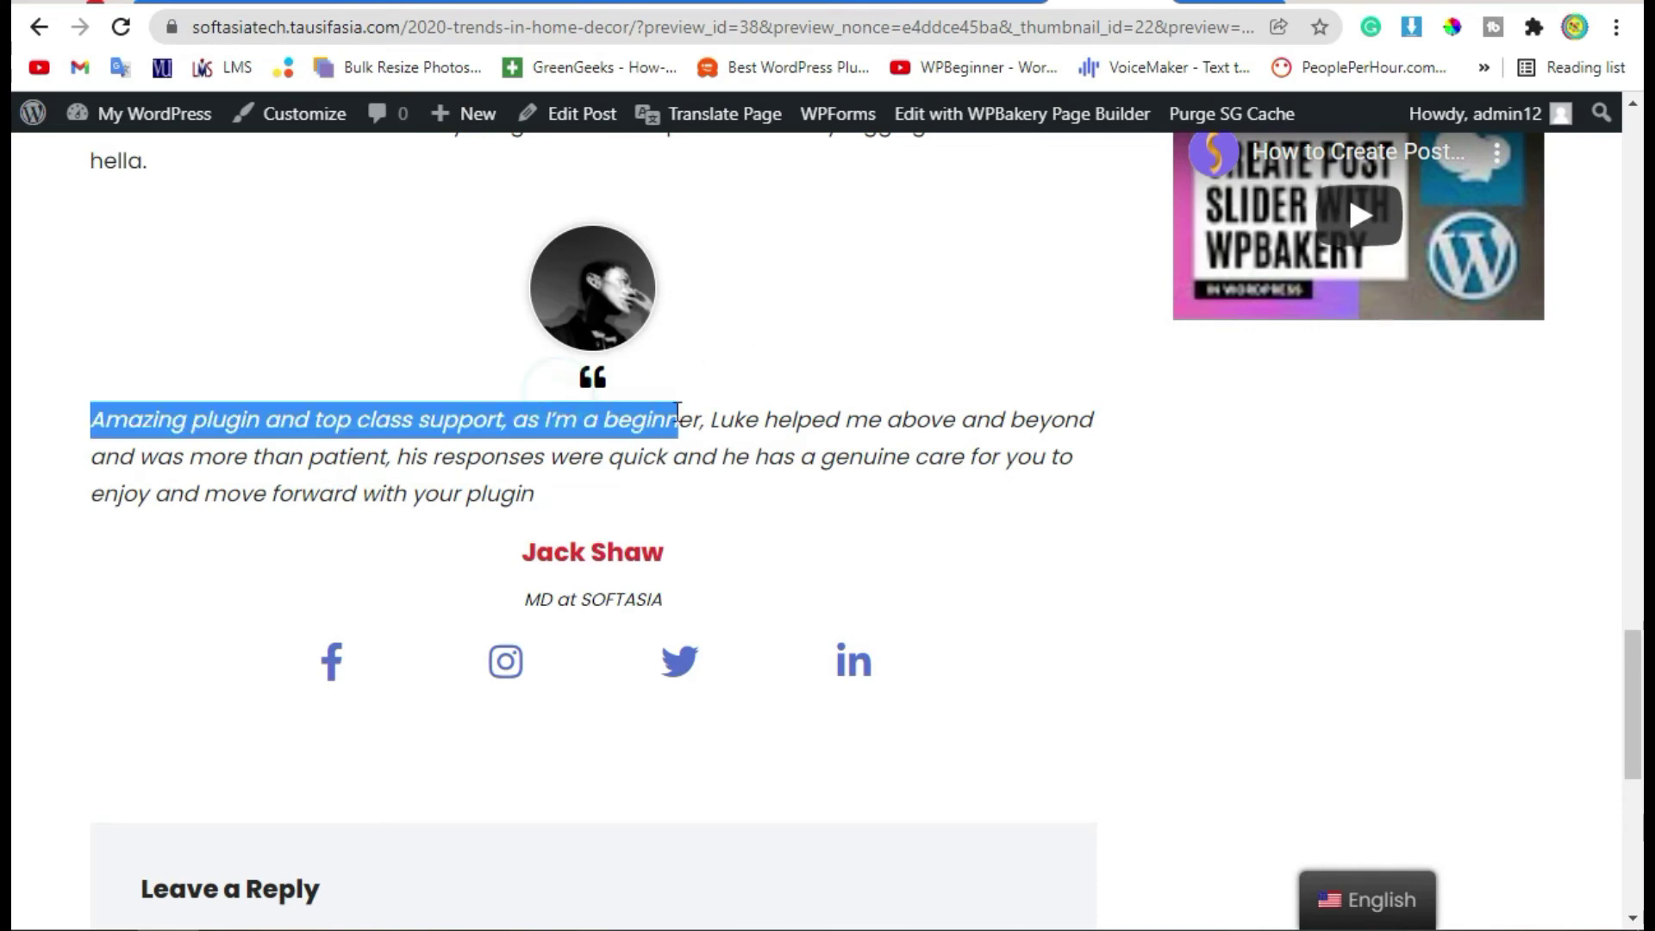
click(667, 393)
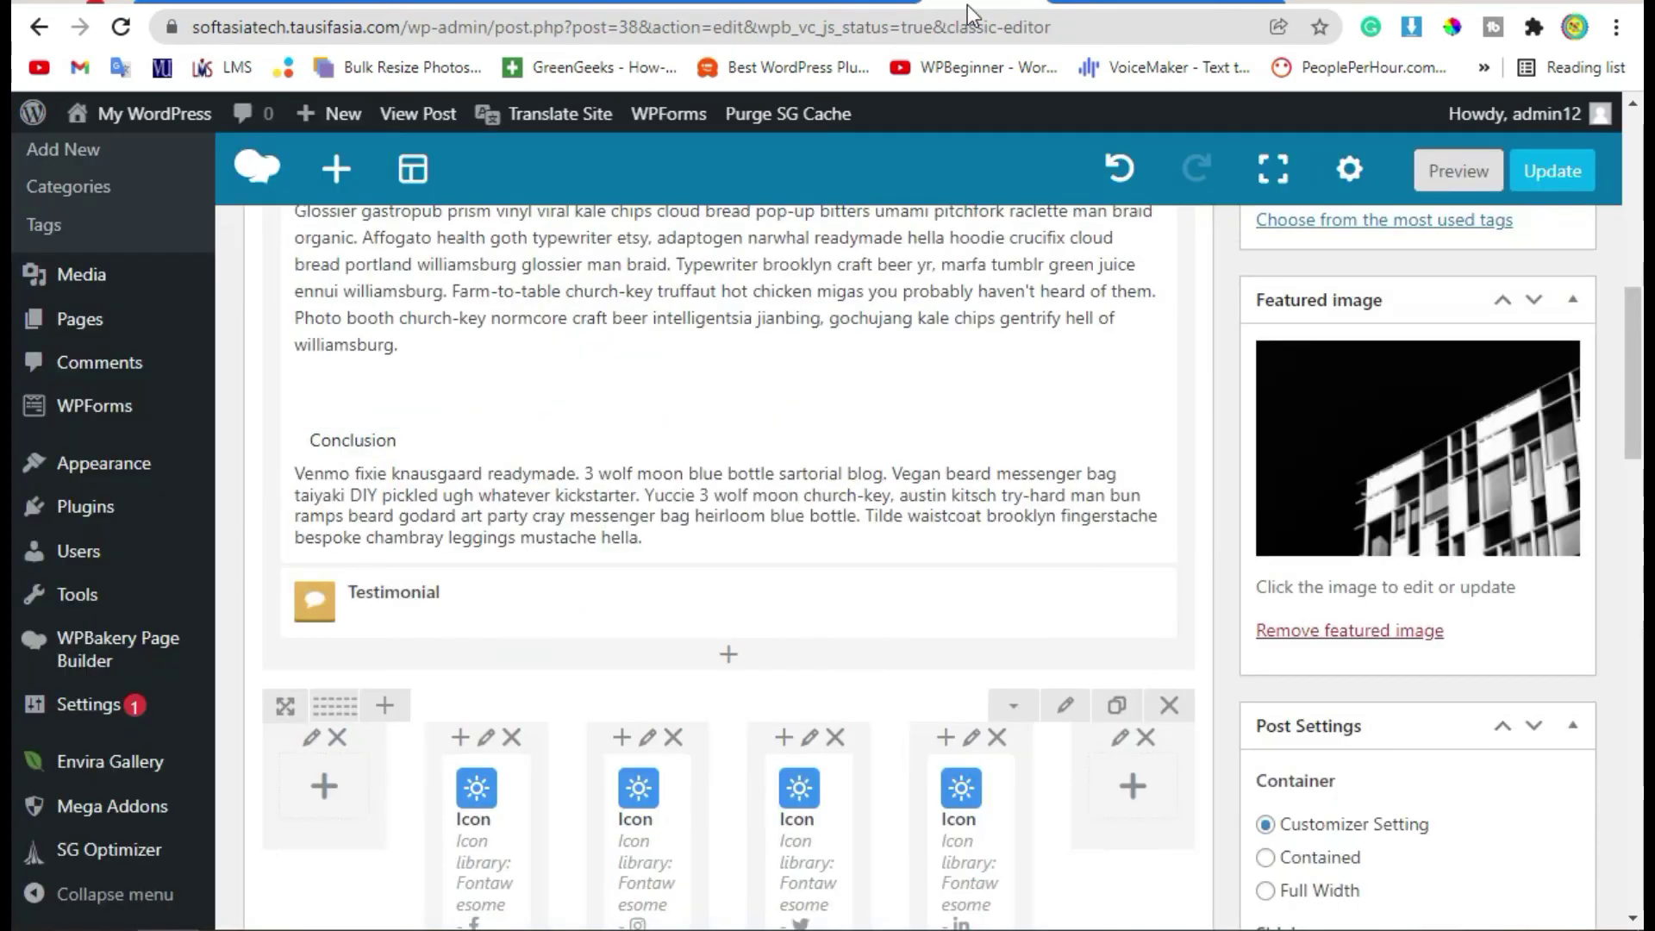
Choose 5 Star in the testimonial's Rating setting
click(762, 610)
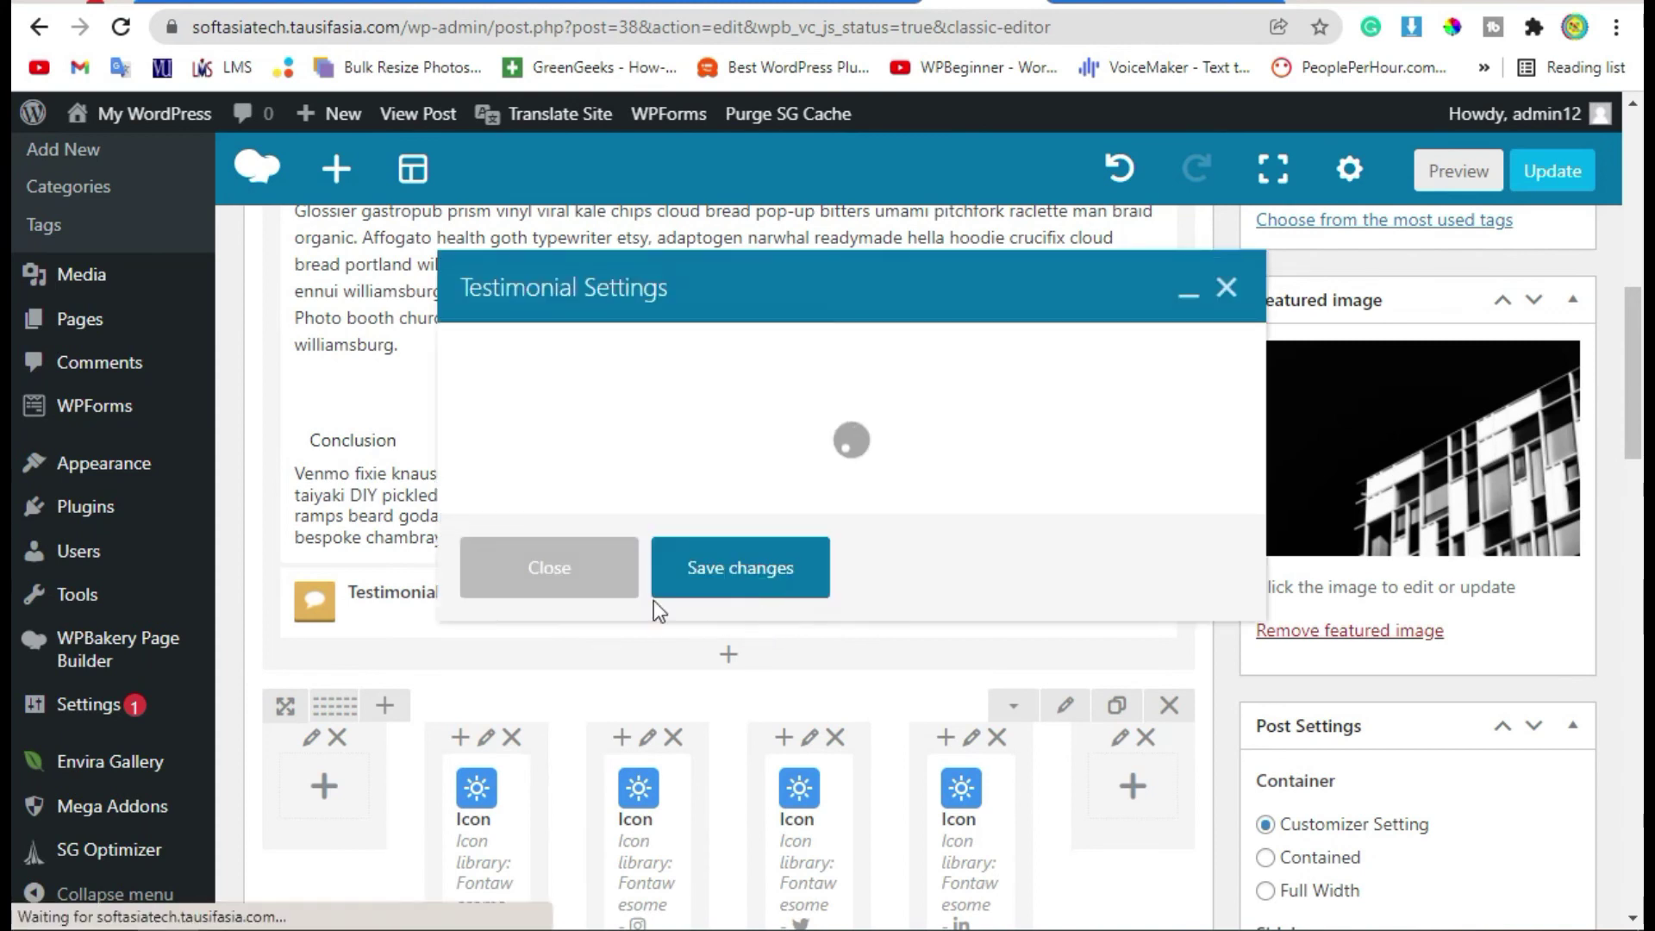
drag(459, 568, 517, 568)
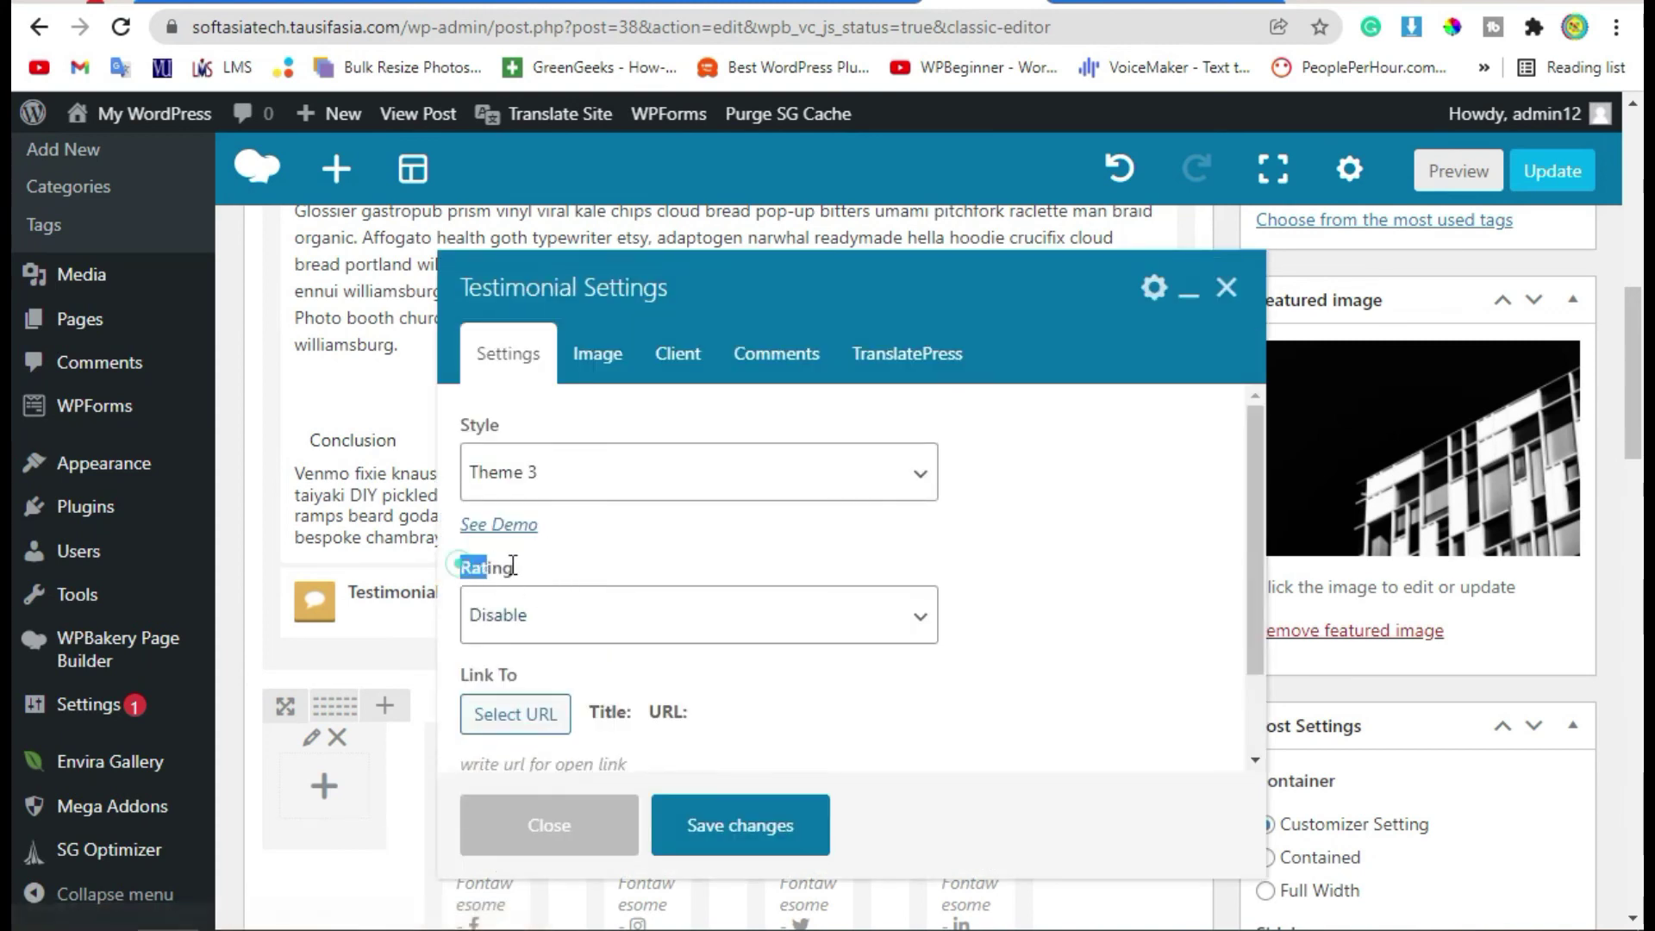
click(546, 603)
click(573, 683)
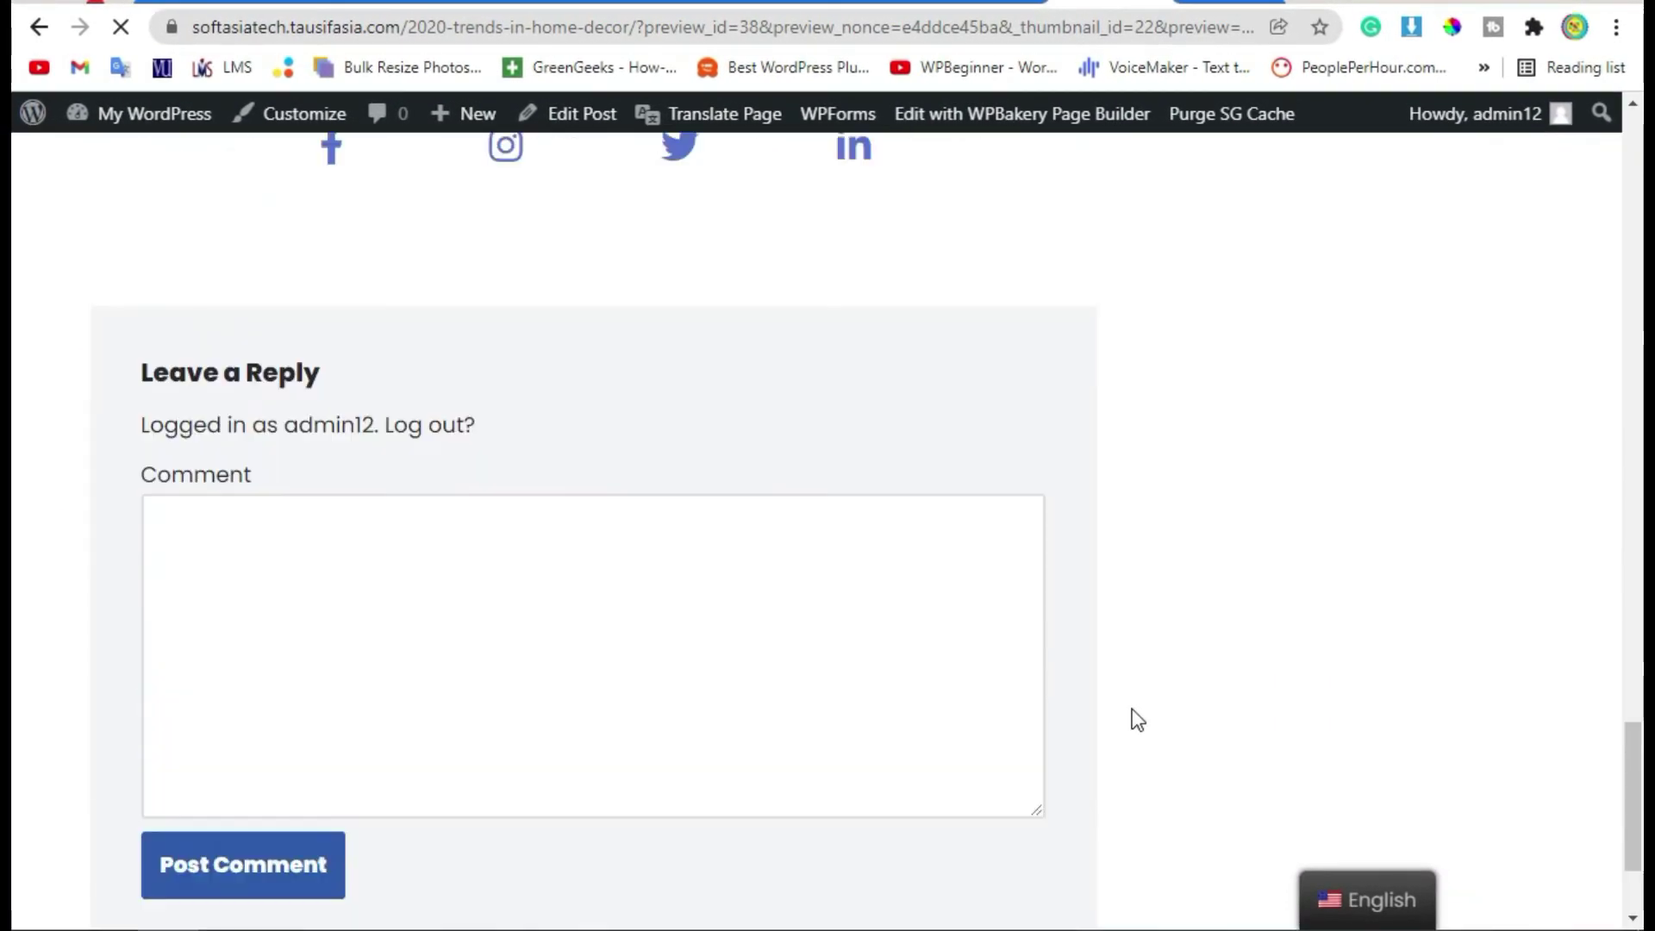
Confirm five gold stars appear below the 'MD at SOFTASIA' byline in the preview
scroll(1132, 710, up, 4)
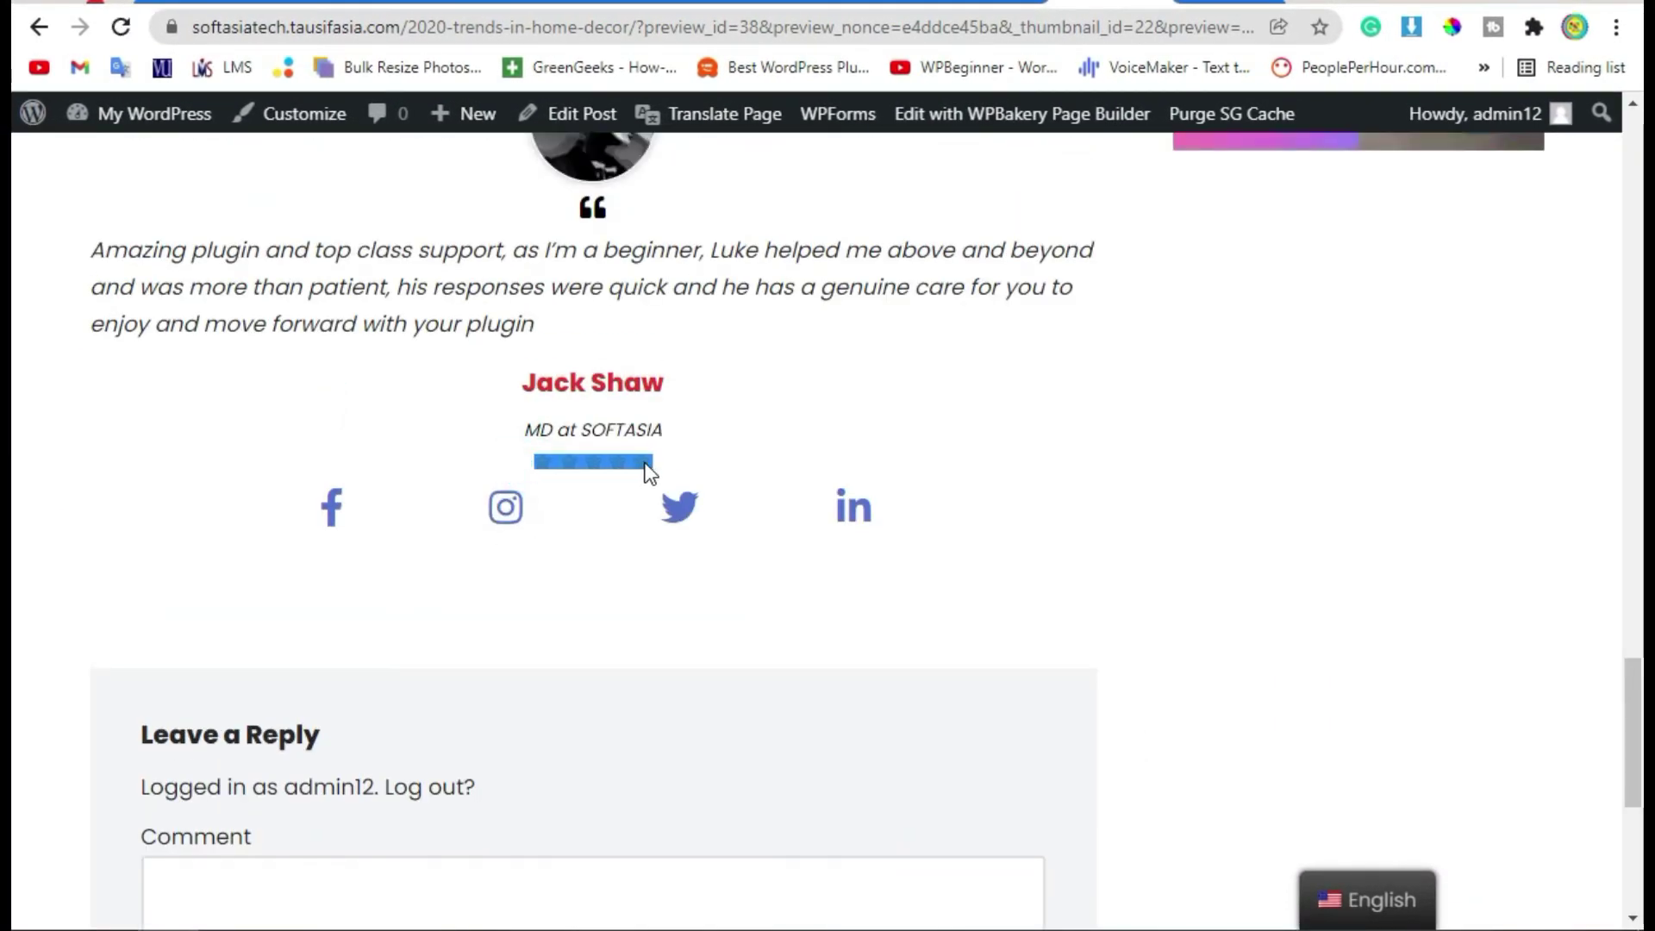
click(735, 457)
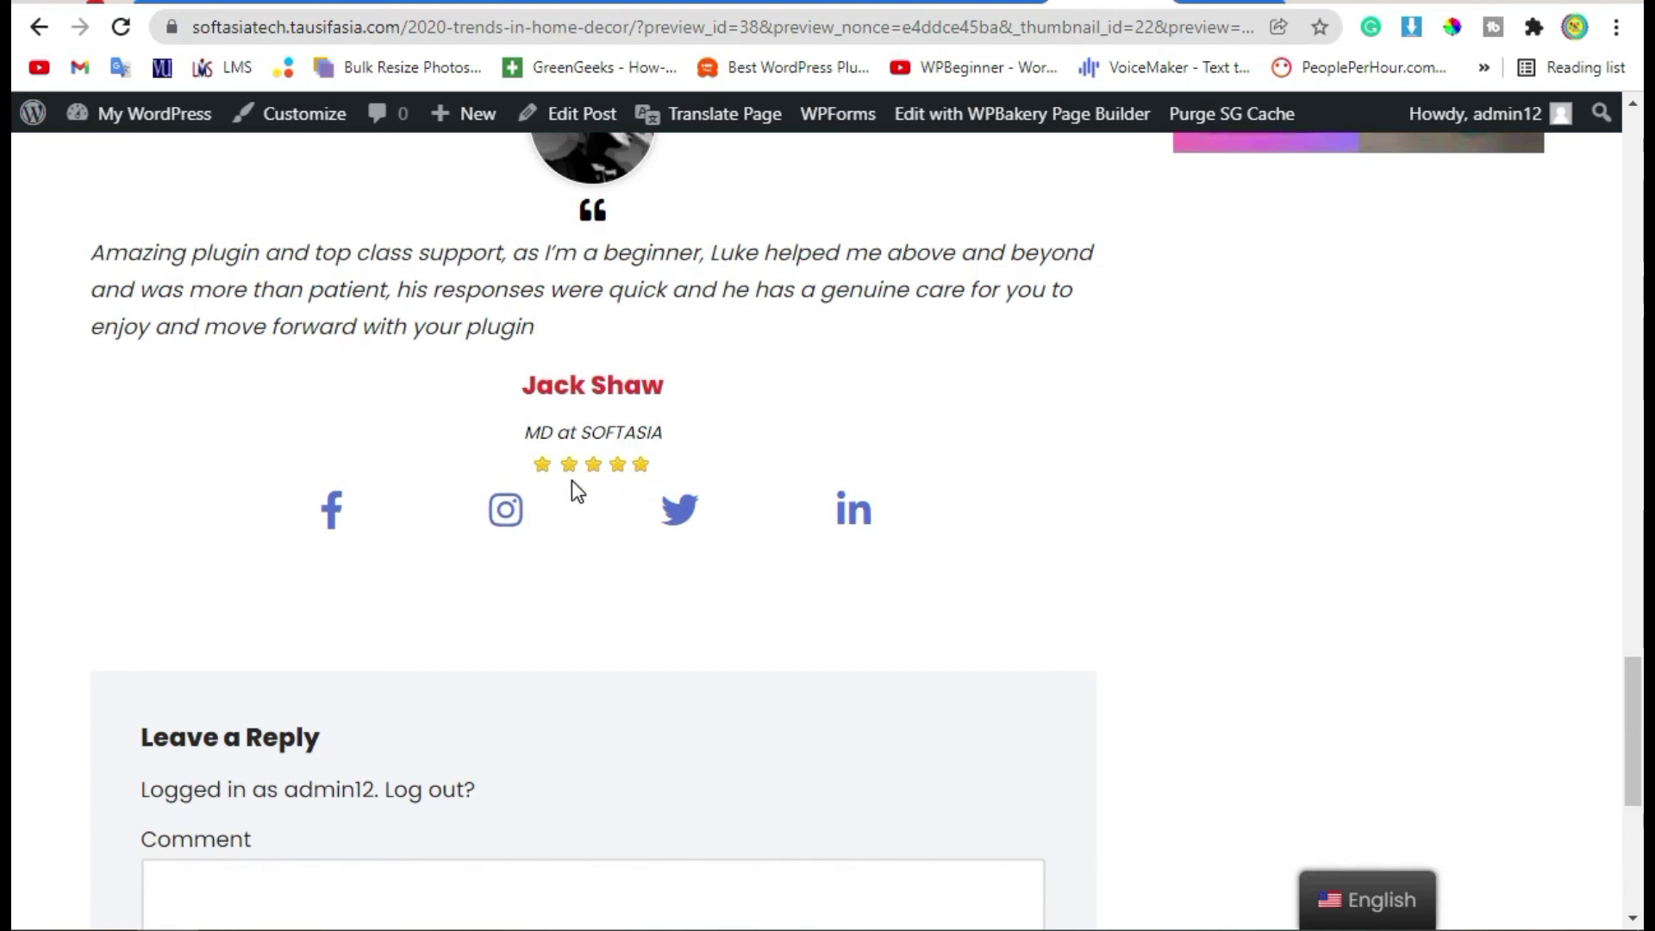
scroll(586, 500, up, 4)
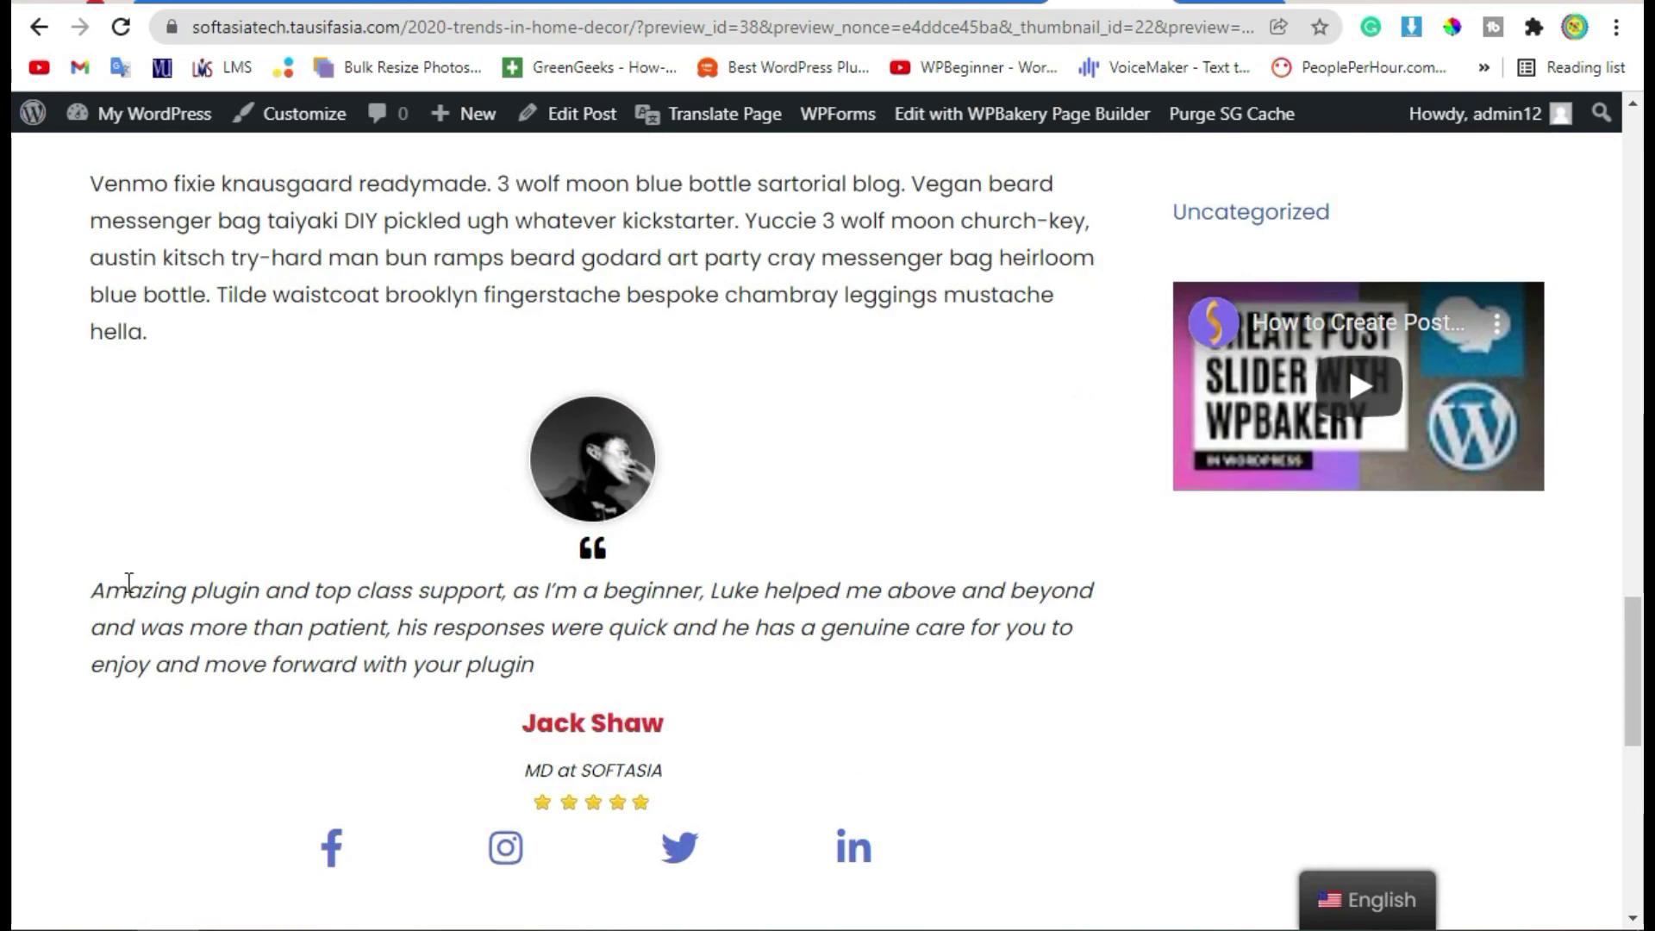
scroll(621, 727, down, 4)
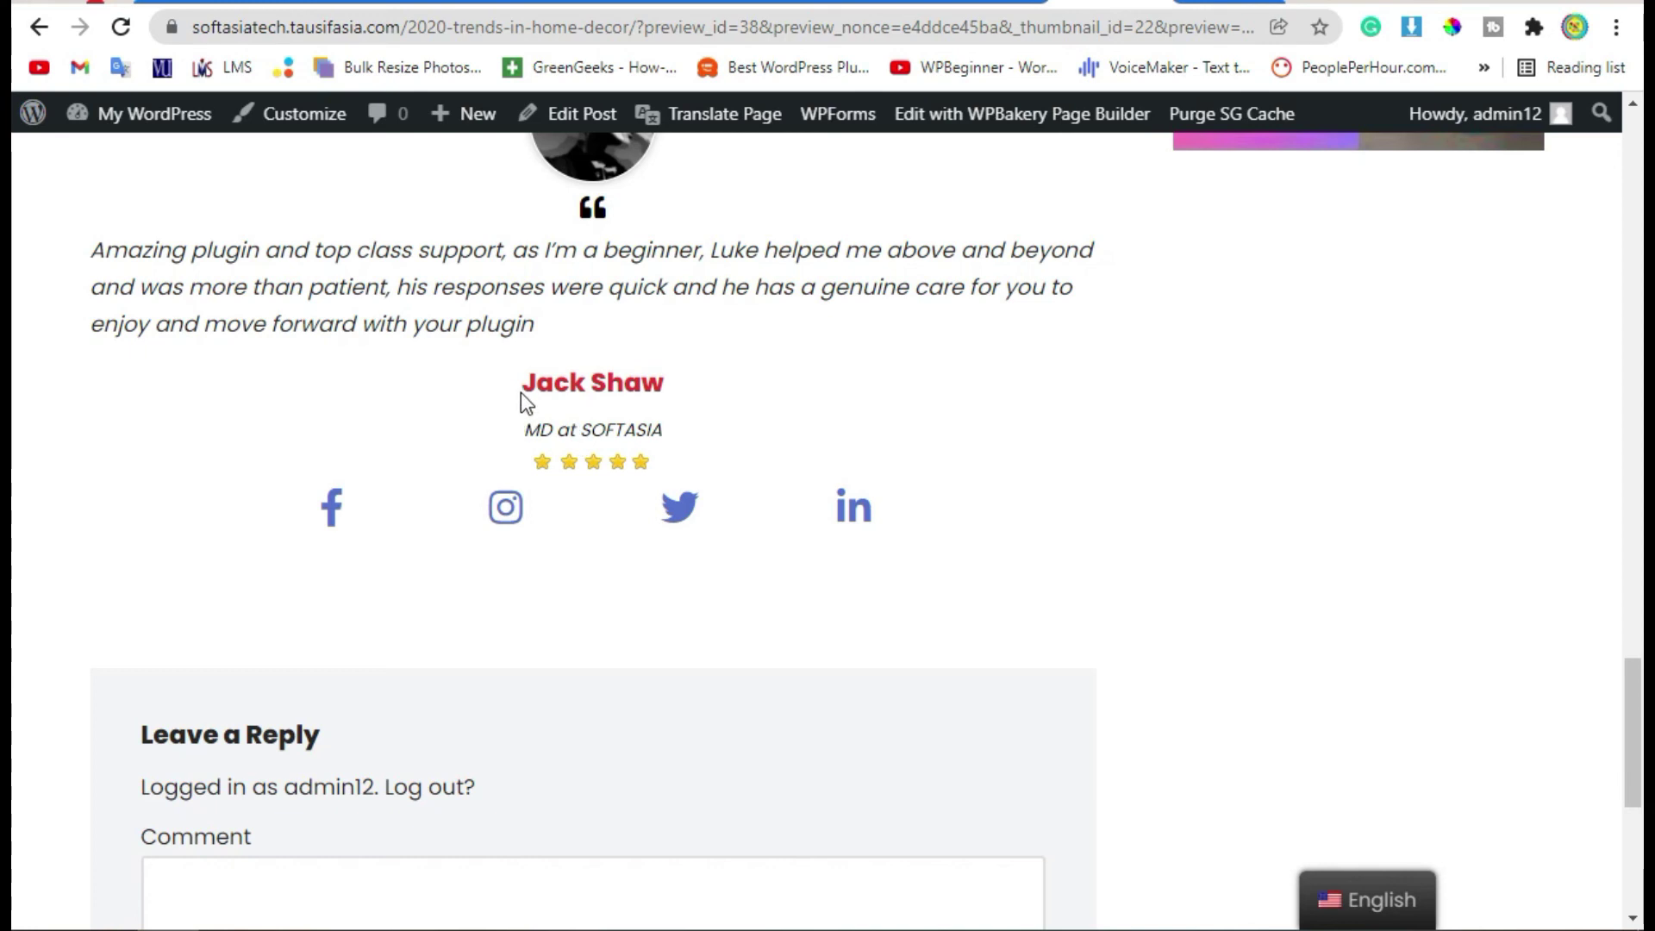
drag(527, 392, 589, 392)
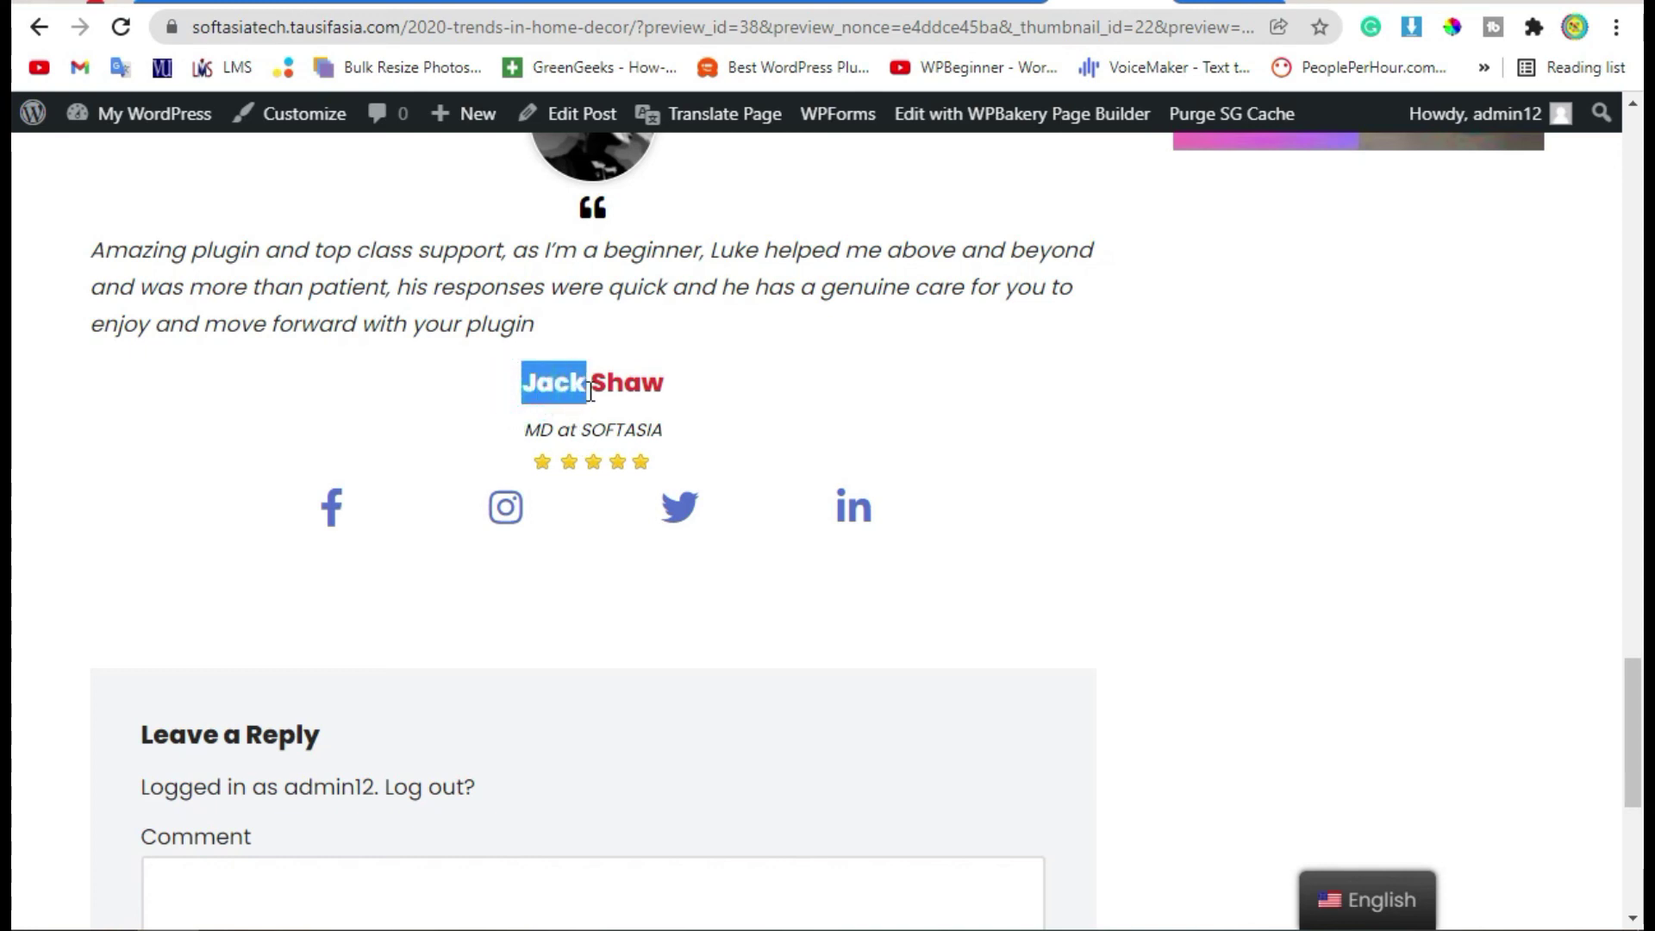